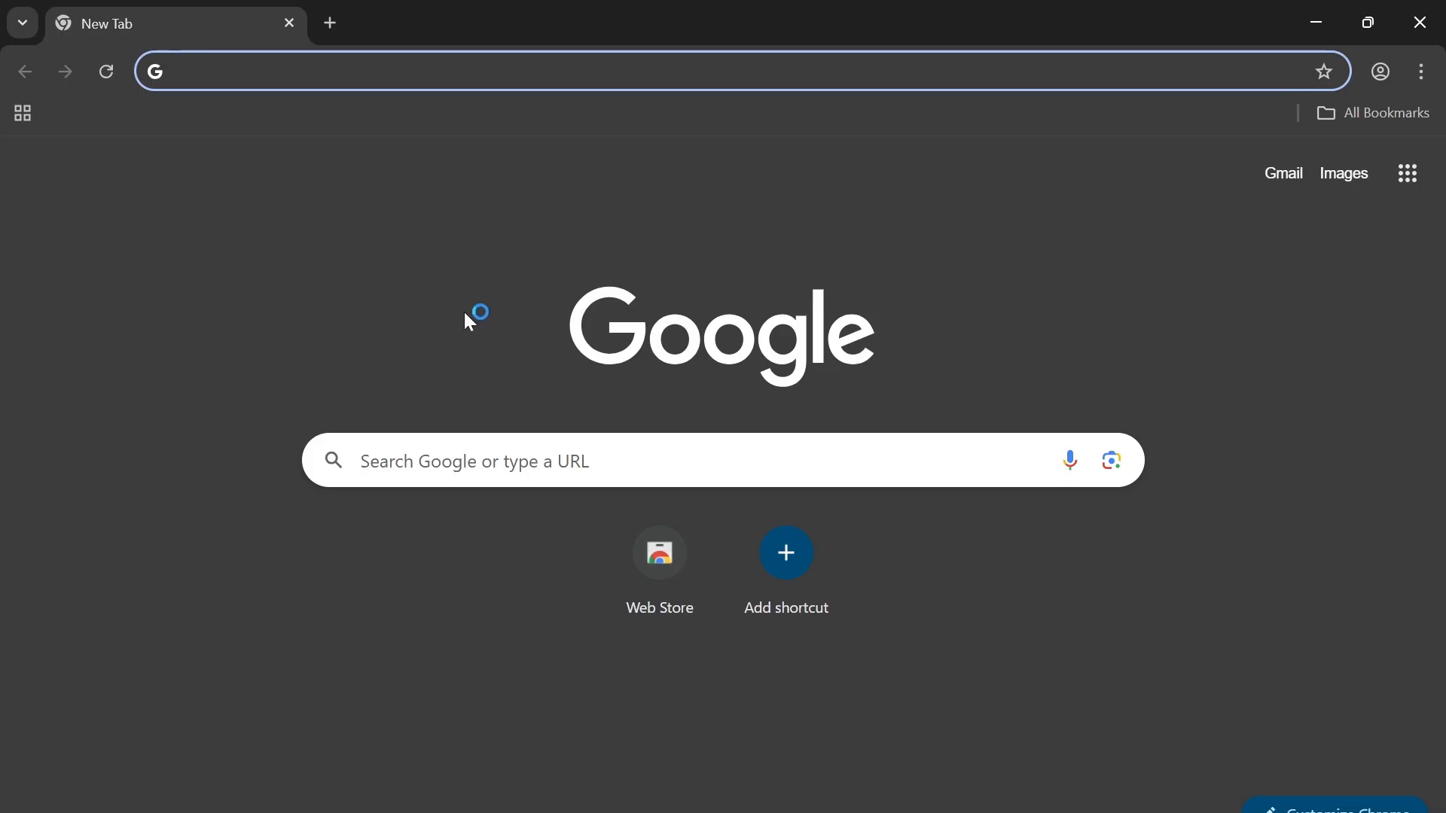
Step: Search the web for "windows server 2025 download"
{"action": "left_click", "coordinate": [444, 71]}
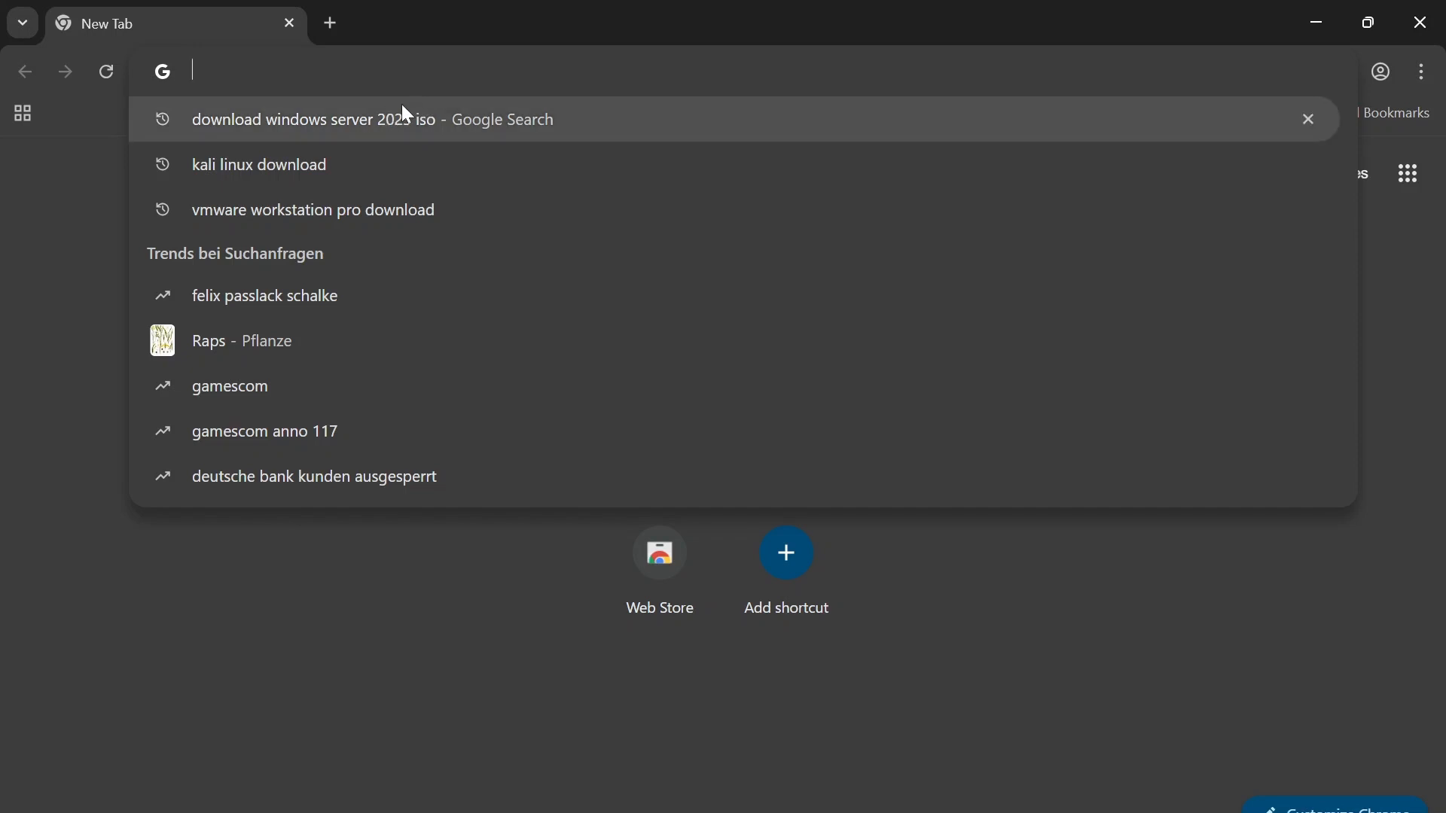
{"action": "type", "text": "w"}
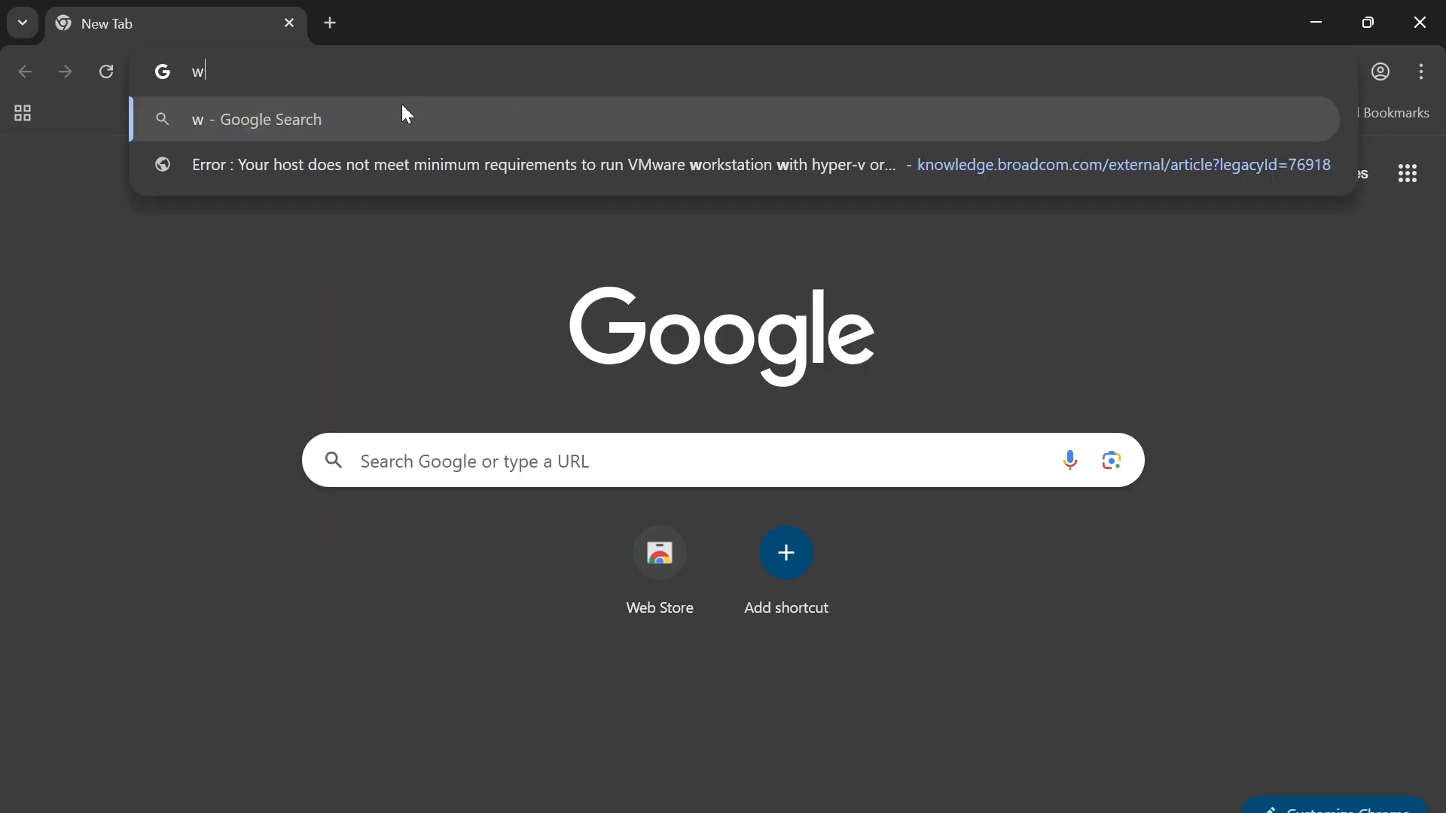
{"action": "type", "text": "indows ser"}
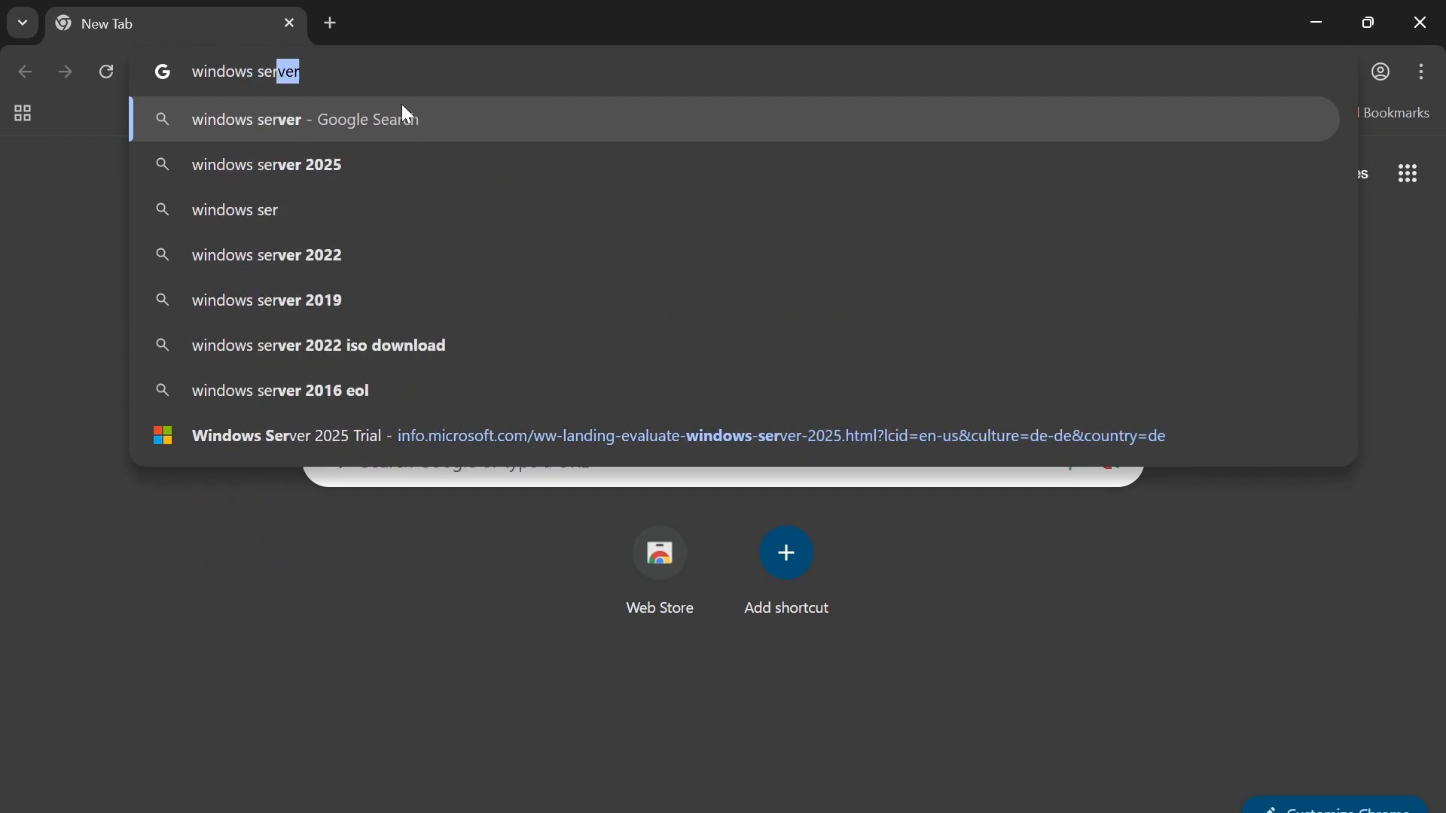
{"action": "type", "text": "ver 202"}
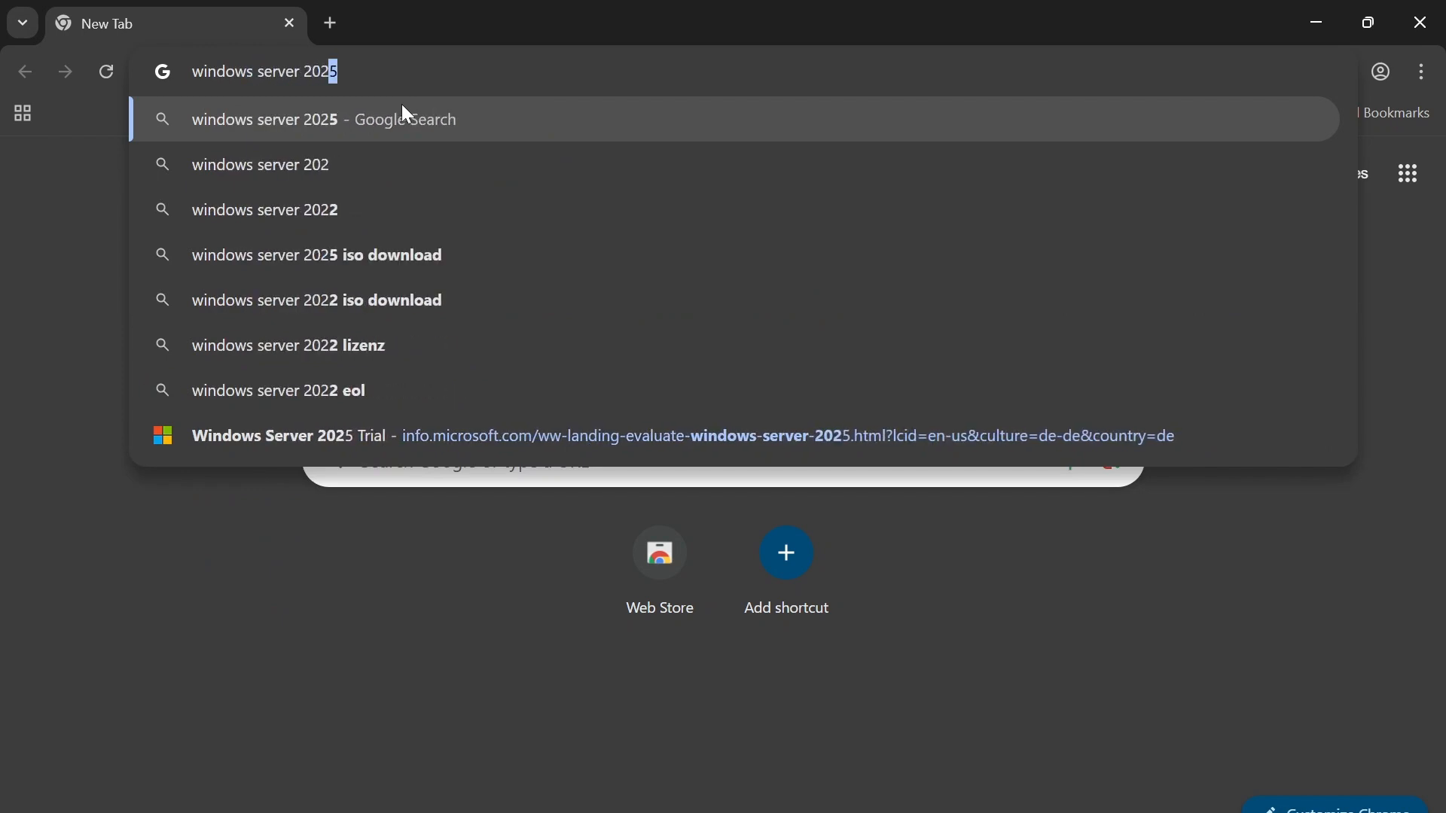
{"action": "type", "text": "5 download"}
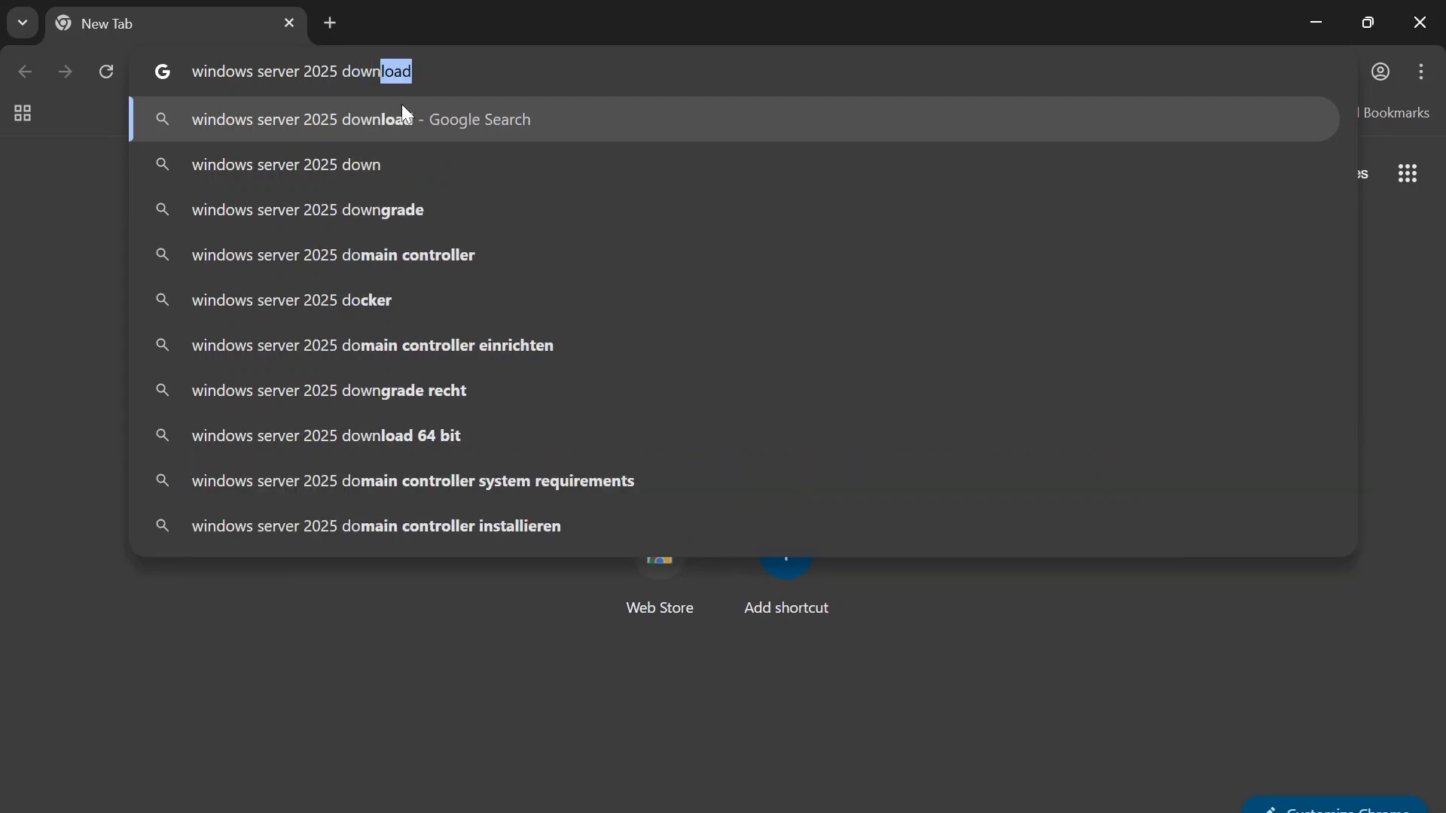
{"action": "key", "text": "Return"}
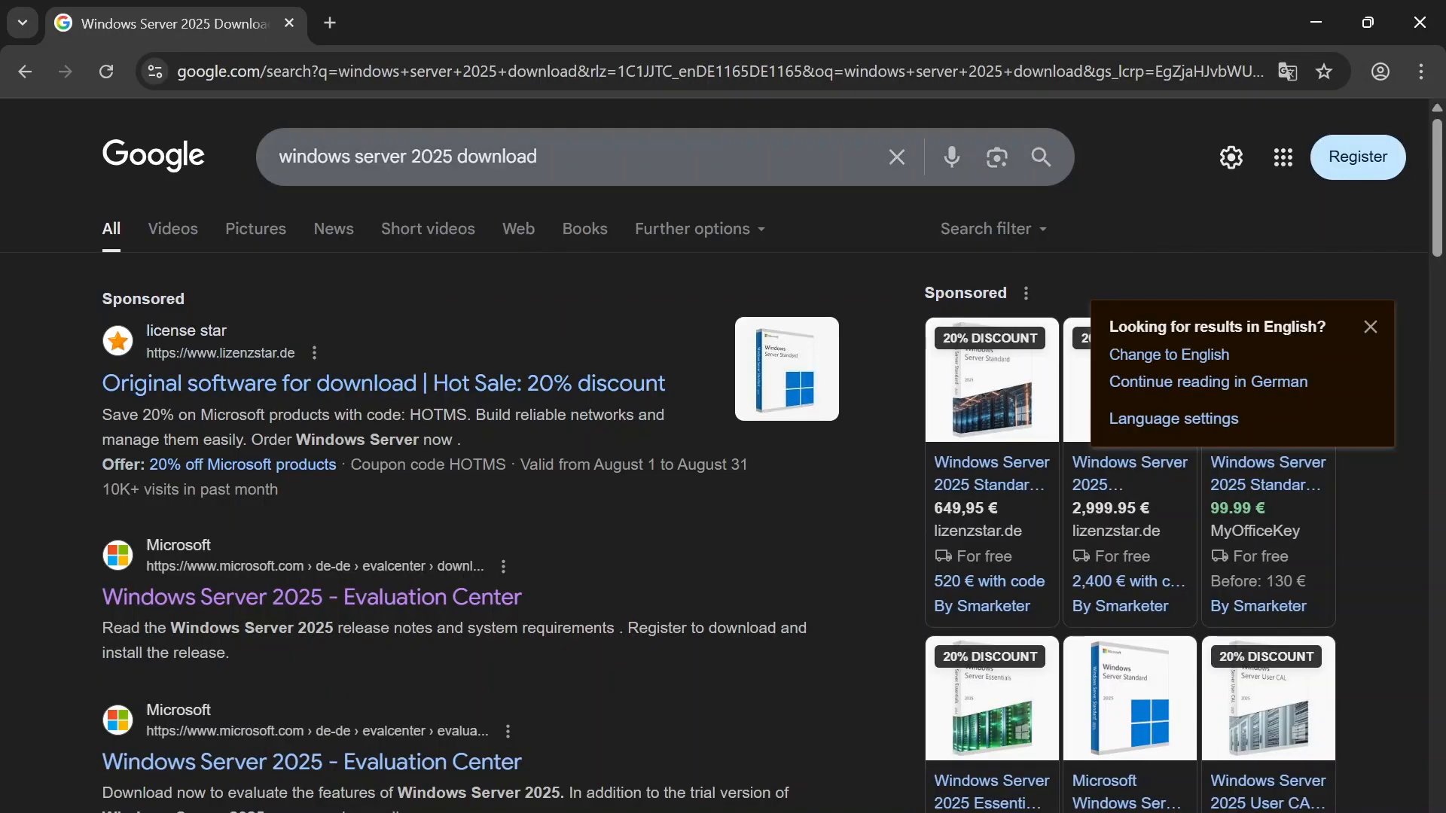
Step: Open Microsoft's "Windows Server 2025 - Evaluation Center" evaluation page from the second Microsoft search result
{"action": "scroll", "coordinate": [298, 416], "scroll_direction": "down", "scroll_amount": 2}
{"action": "scroll", "coordinate": [298, 418], "scroll_direction": "down", "scroll_amount": 2}
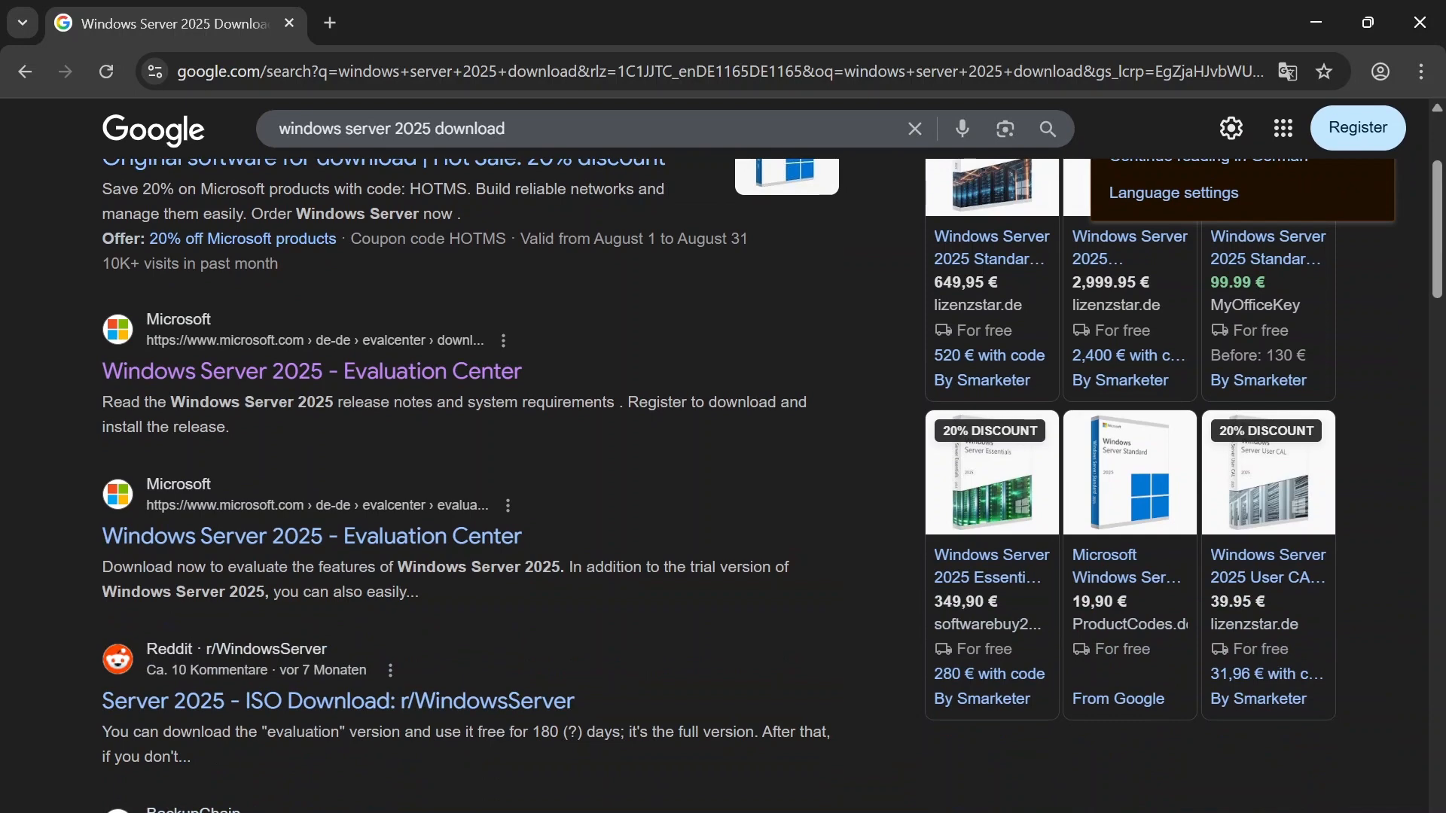
{"action": "scroll", "coordinate": [507, 423], "scroll_direction": "down", "scroll_amount": 2}
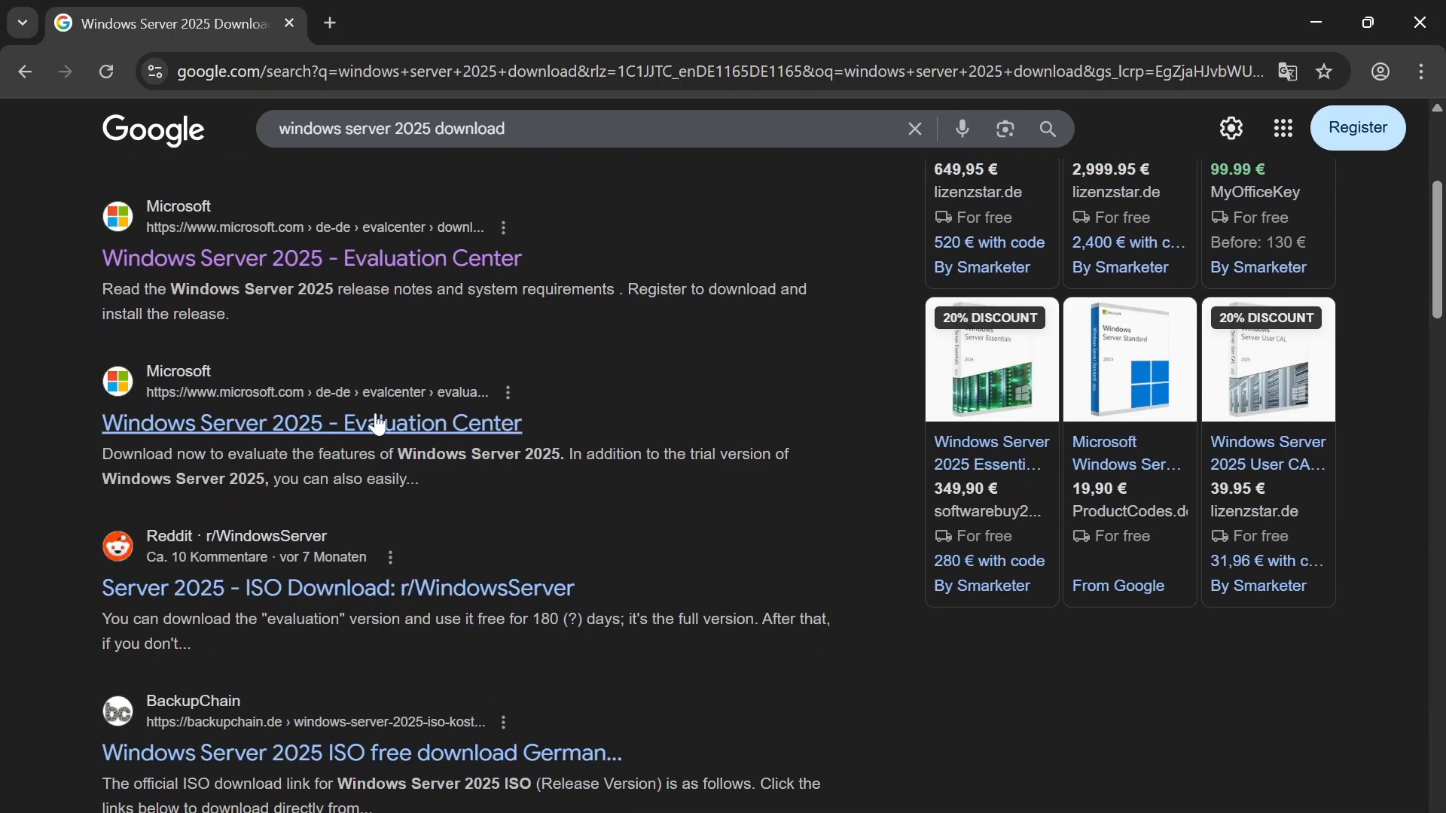
{"action": "scroll", "coordinate": [378, 421], "scroll_direction": "down", "scroll_amount": 2}
{"action": "scroll", "coordinate": [336, 316], "scroll_direction": "up", "scroll_amount": 4}
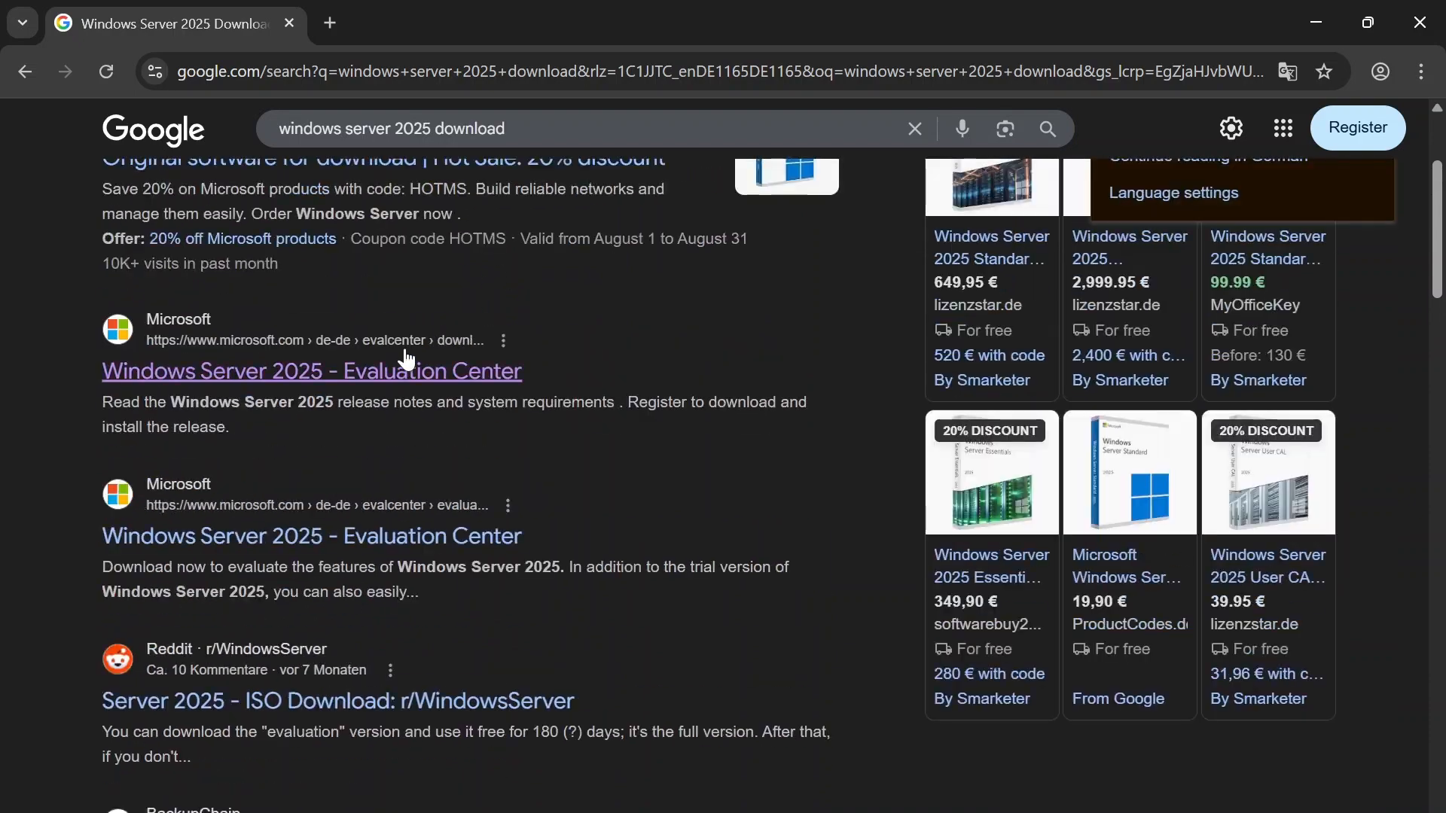
{"action": "left_click", "coordinate": [376, 539]}
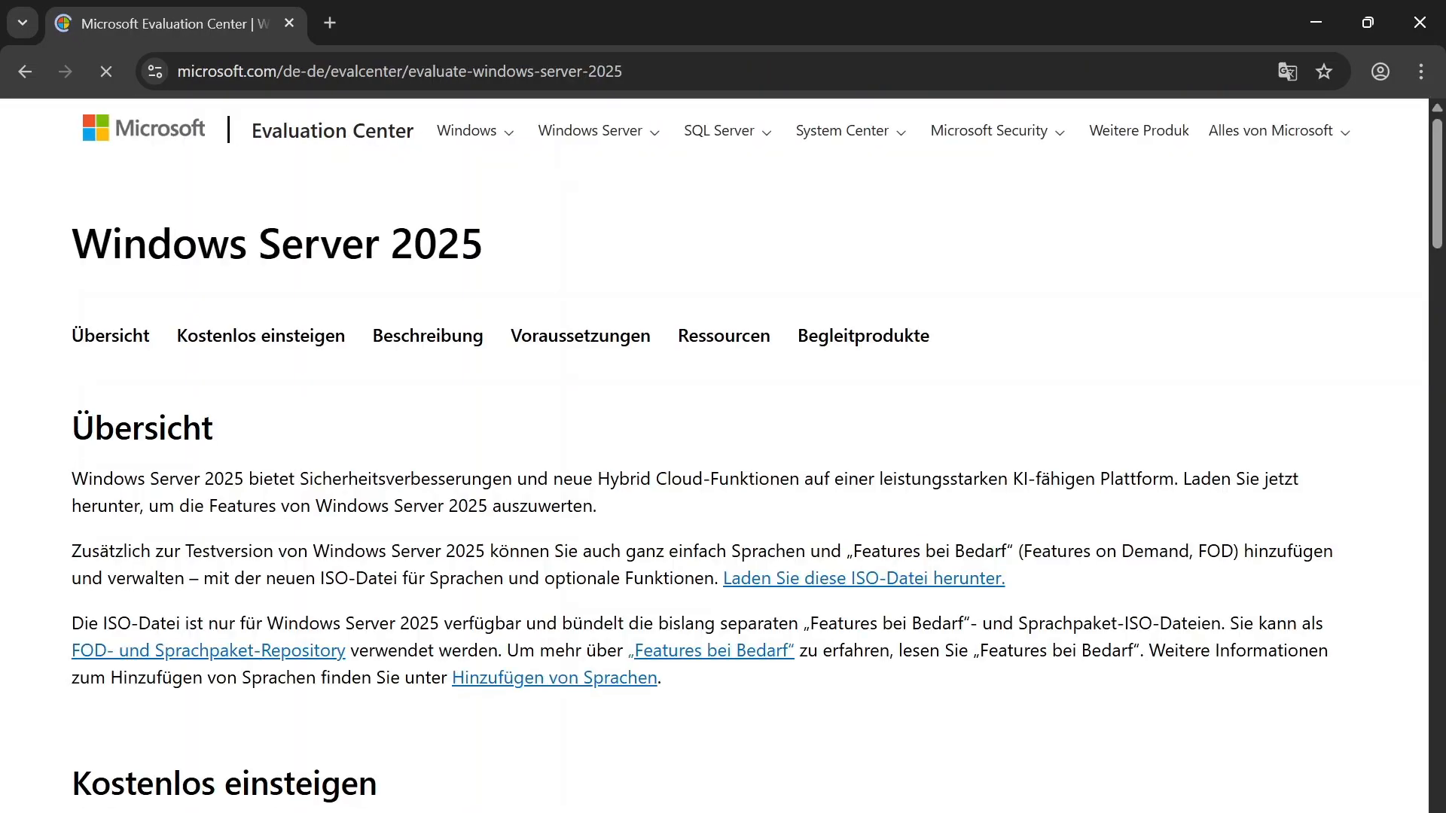
Step: Look through the Windows Server 2025 evaluation page and open the ISO file download under the free options
{"action": "scroll", "coordinate": [456, 432], "scroll_direction": "down", "scroll_amount": 5}
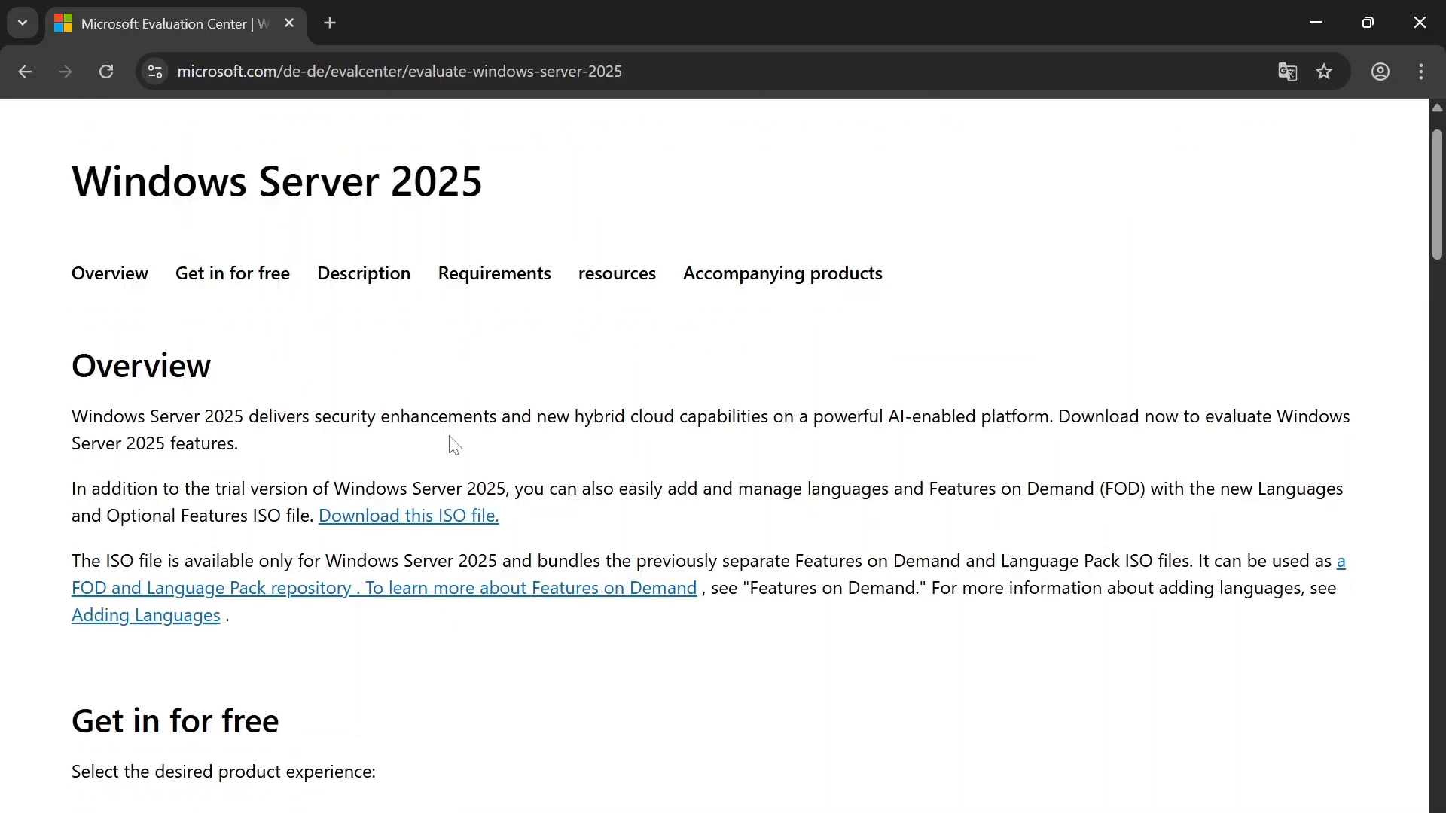
{"action": "scroll", "coordinate": [306, 558], "scroll_direction": "down", "scroll_amount": 5}
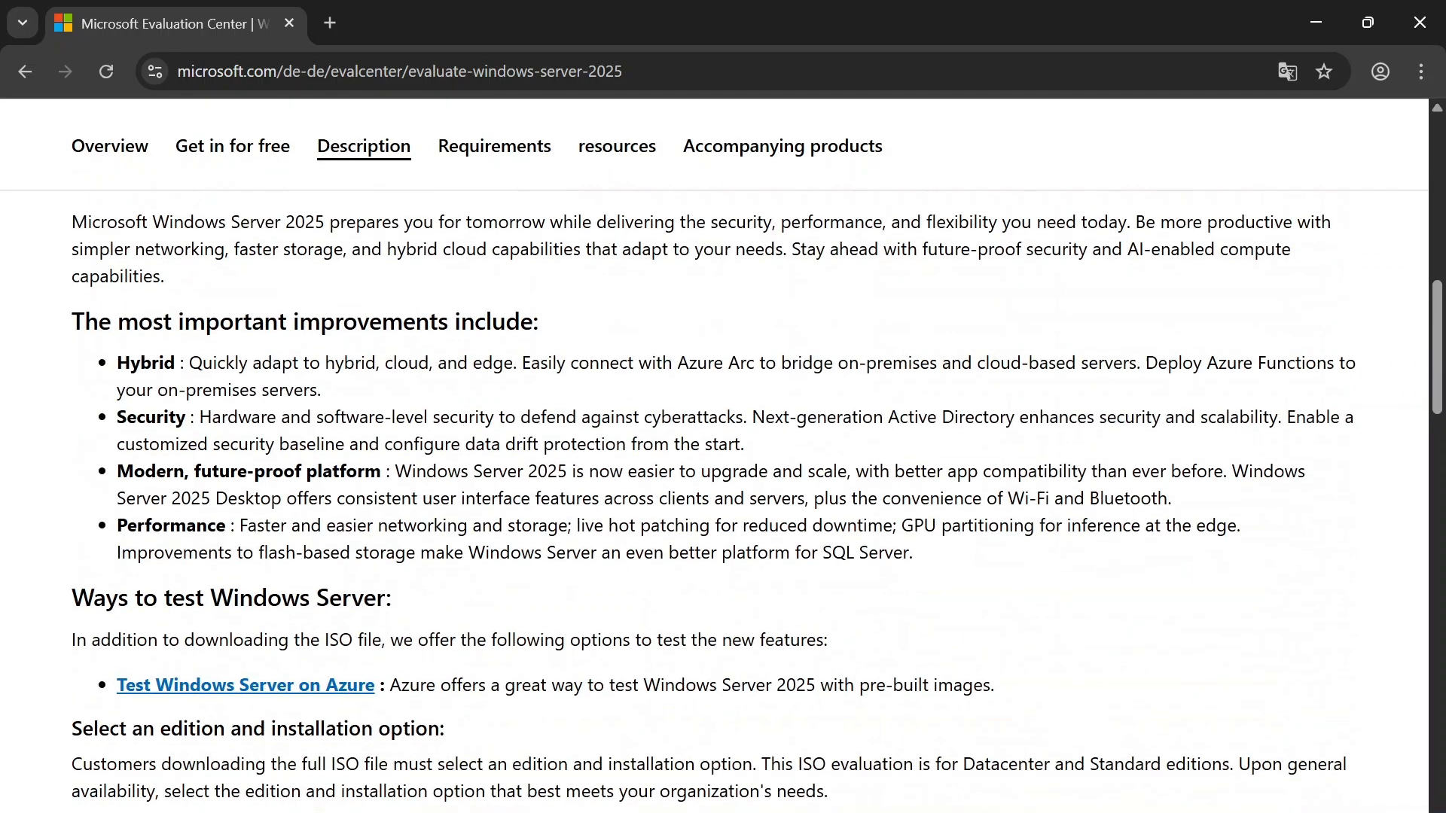
{"action": "scroll", "coordinate": [306, 559], "scroll_direction": "down", "scroll_amount": 10}
{"action": "scroll", "coordinate": [714, 501], "scroll_direction": "down", "scroll_amount": 2}
{"action": "scroll", "coordinate": [714, 501], "scroll_direction": "up", "scroll_amount": 6}
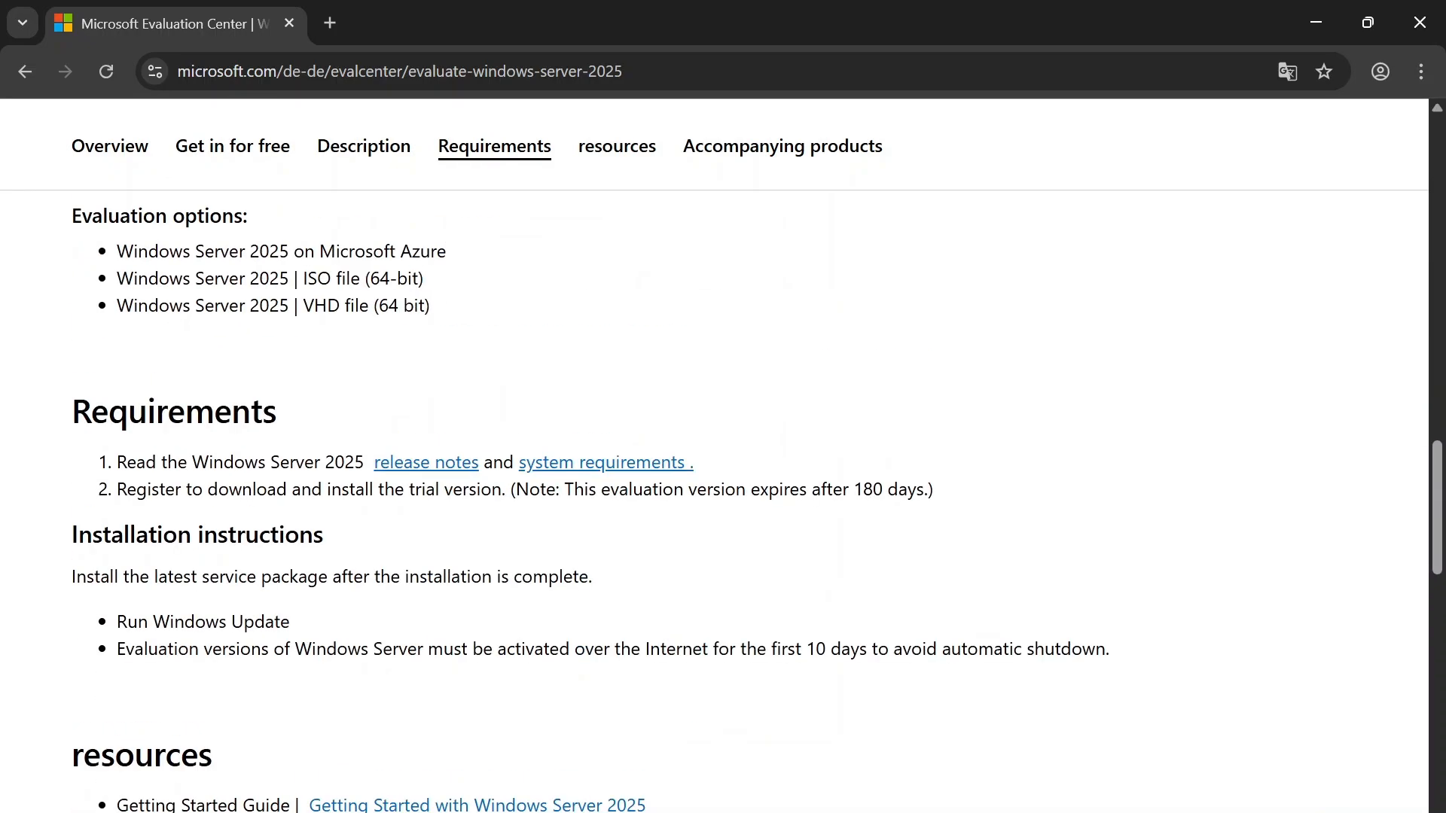
{"action": "scroll", "coordinate": [714, 500], "scroll_direction": "down", "scroll_amount": 2}
{"action": "scroll", "coordinate": [714, 500], "scroll_direction": "down", "scroll_amount": 2}
{"action": "scroll", "coordinate": [614, 475], "scroll_direction": "up", "scroll_amount": 8}
{"action": "scroll", "coordinate": [297, 445], "scroll_direction": "up", "scroll_amount": 15}
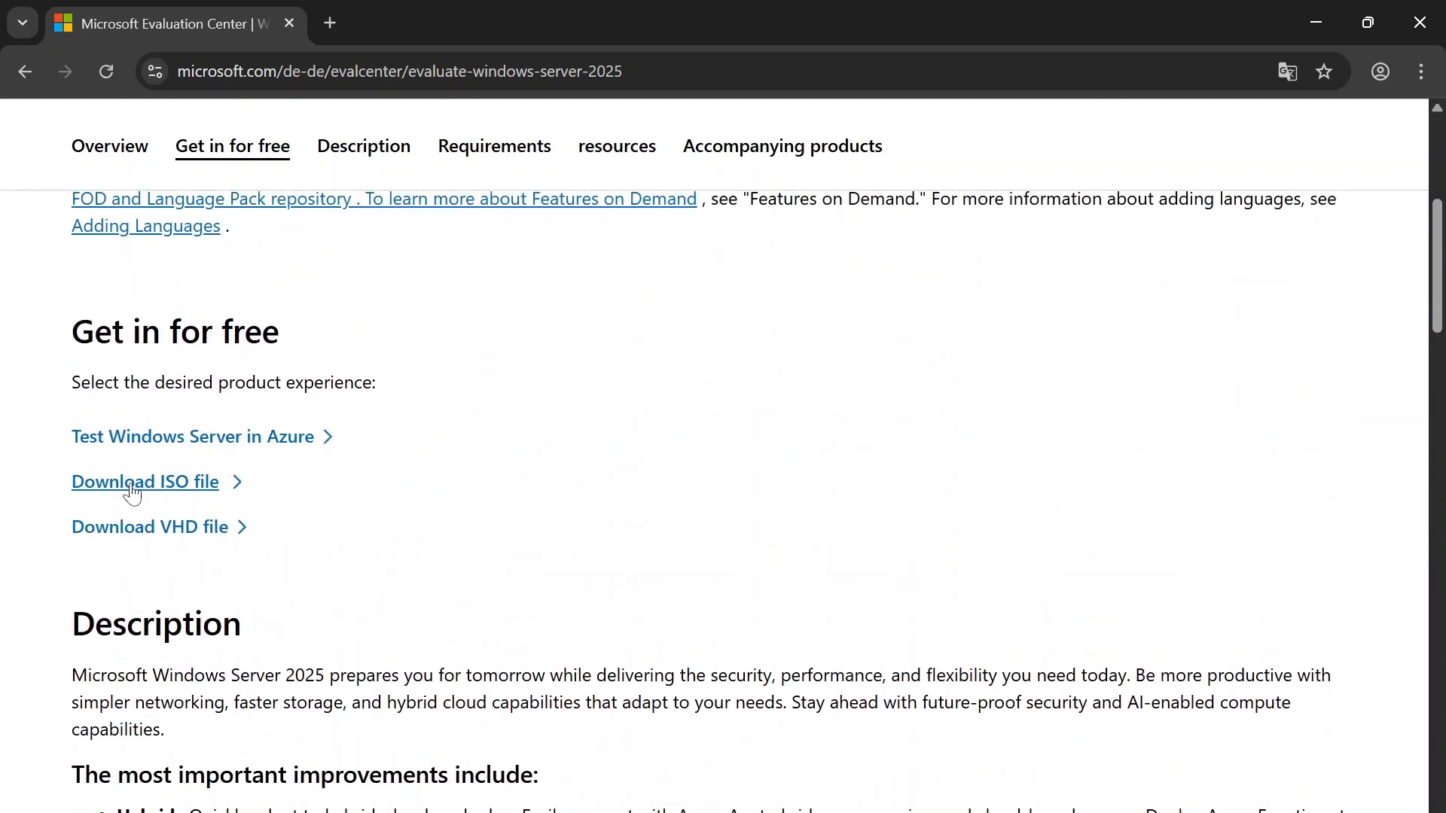
{"action": "left_click", "coordinate": [131, 486]}
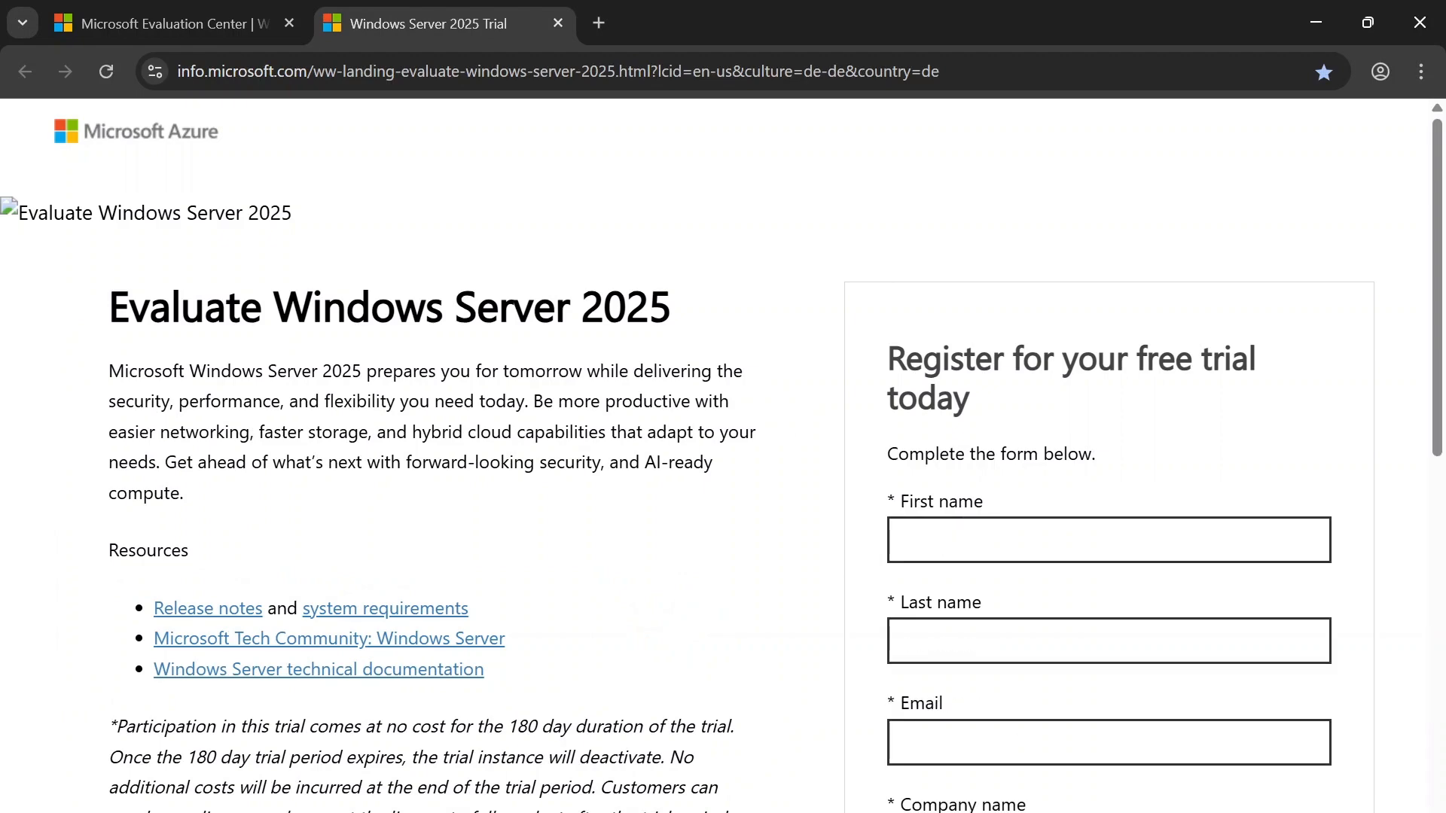
Step: Examine the fields required in the Windows Server 2025 free trial registration form
{"action": "scroll", "coordinate": [639, 490], "scroll_direction": "down", "scroll_amount": 6}
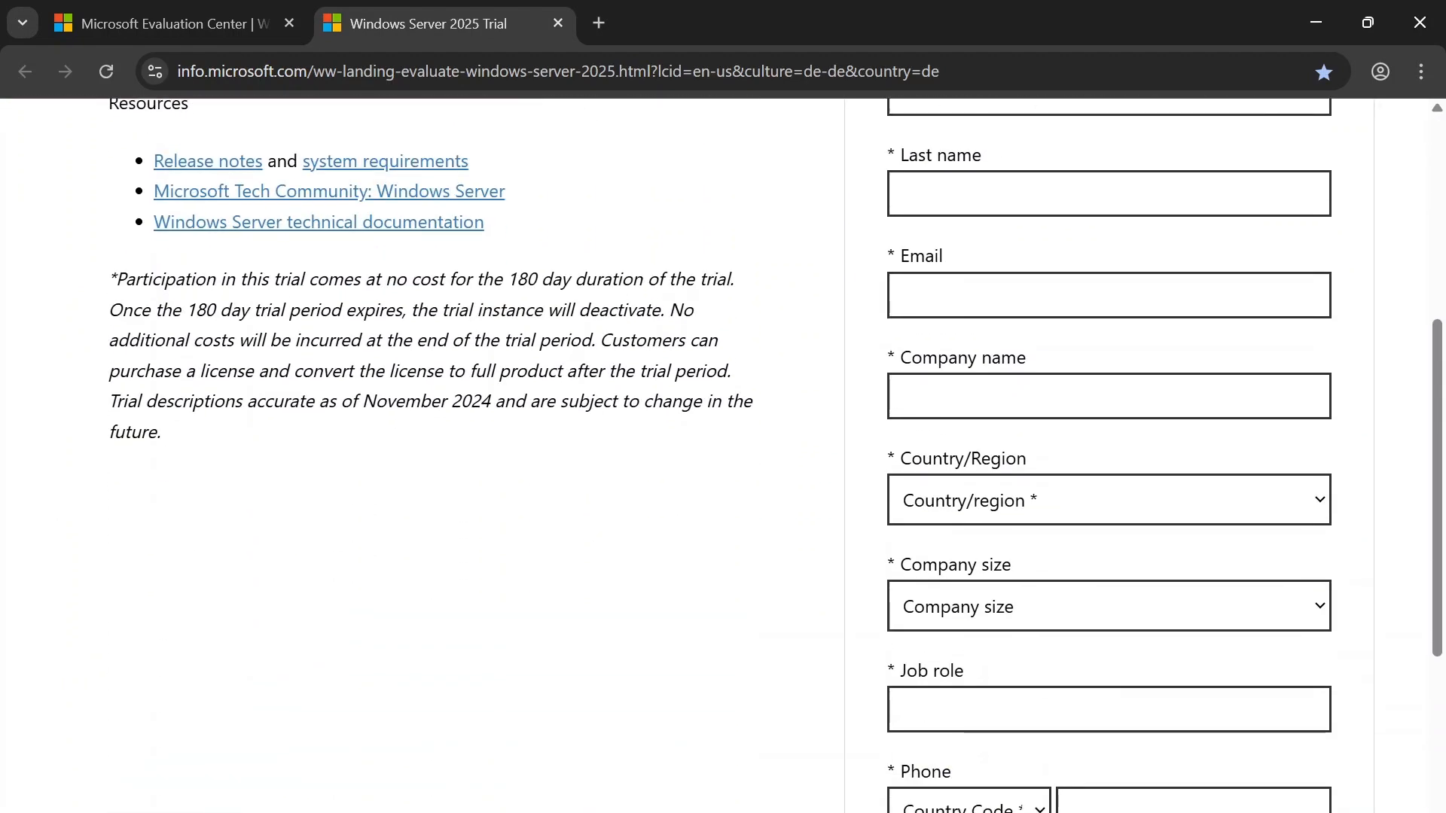
{"action": "scroll", "coordinate": [564, 455], "scroll_direction": "down", "scroll_amount": 2}
{"action": "scroll", "coordinate": [565, 455], "scroll_direction": "up", "scroll_amount": 3}
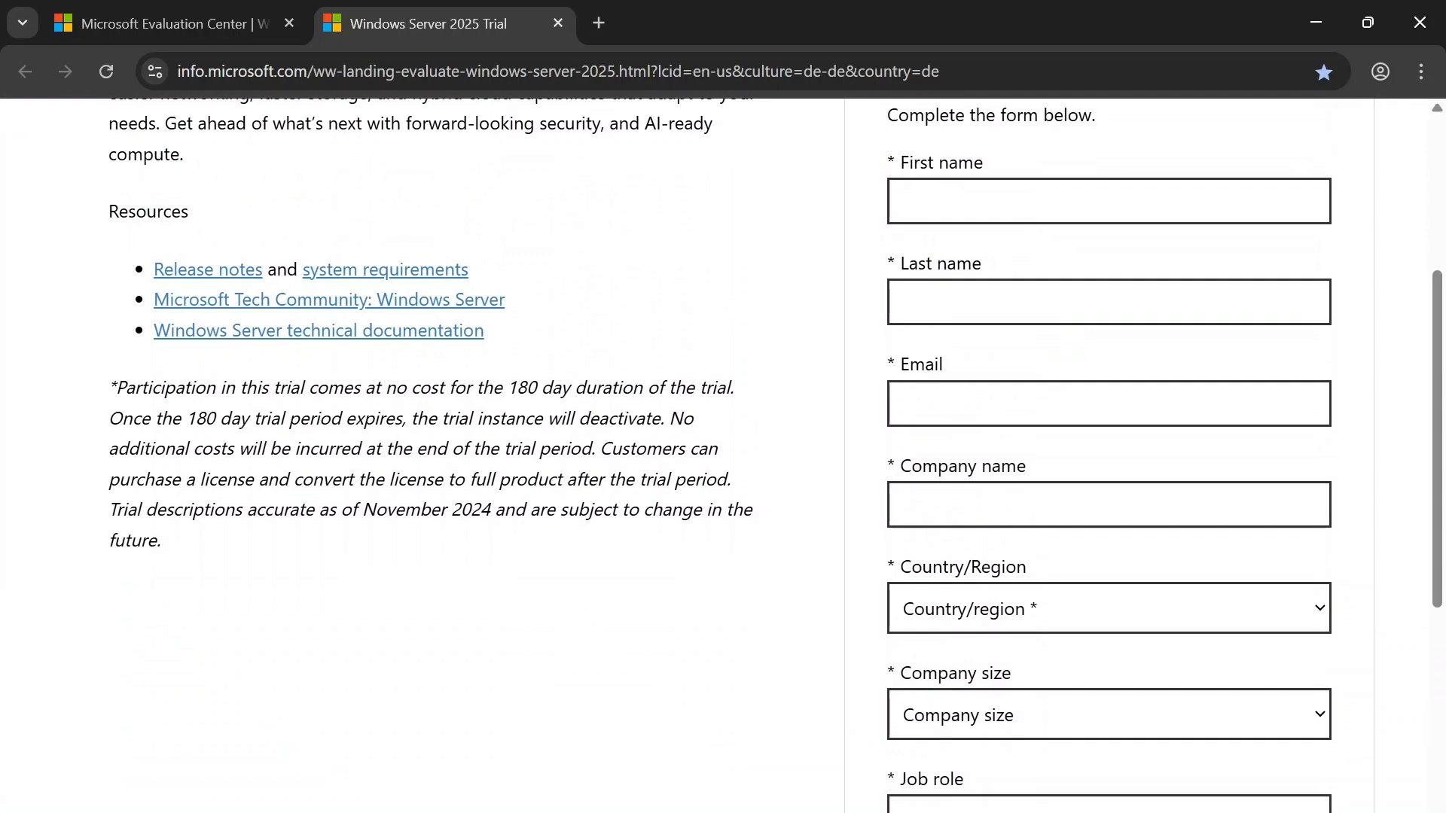
{"action": "scroll", "coordinate": [768, 460], "scroll_direction": "up", "scroll_amount": 3}
{"action": "scroll", "coordinate": [1062, 580], "scroll_direction": "down", "scroll_amount": 10}
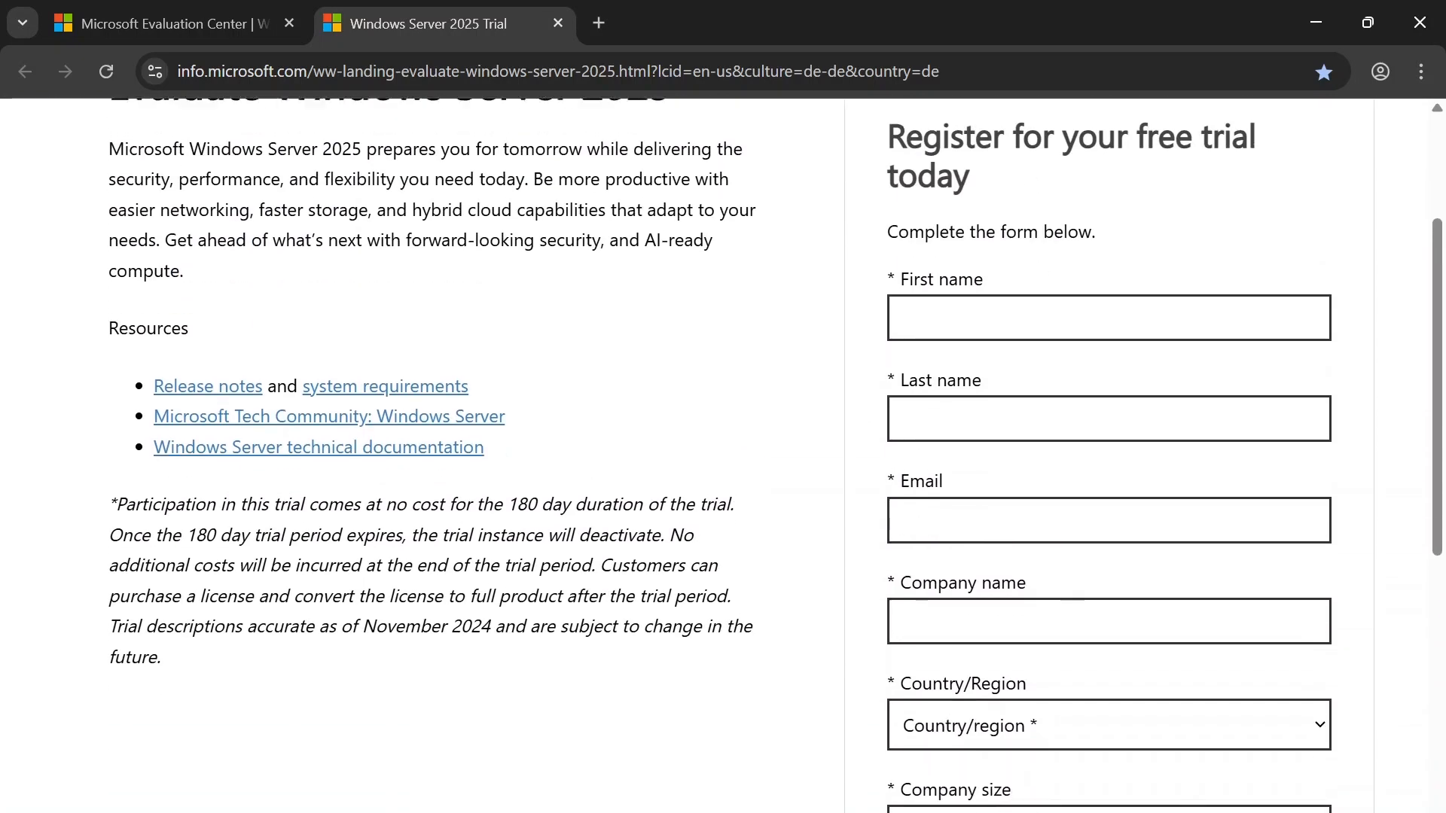
{"action": "scroll", "coordinate": [1061, 580], "scroll_direction": "up", "scroll_amount": 8}
{"action": "scroll", "coordinate": [1002, 497], "scroll_direction": "down", "scroll_amount": 5}
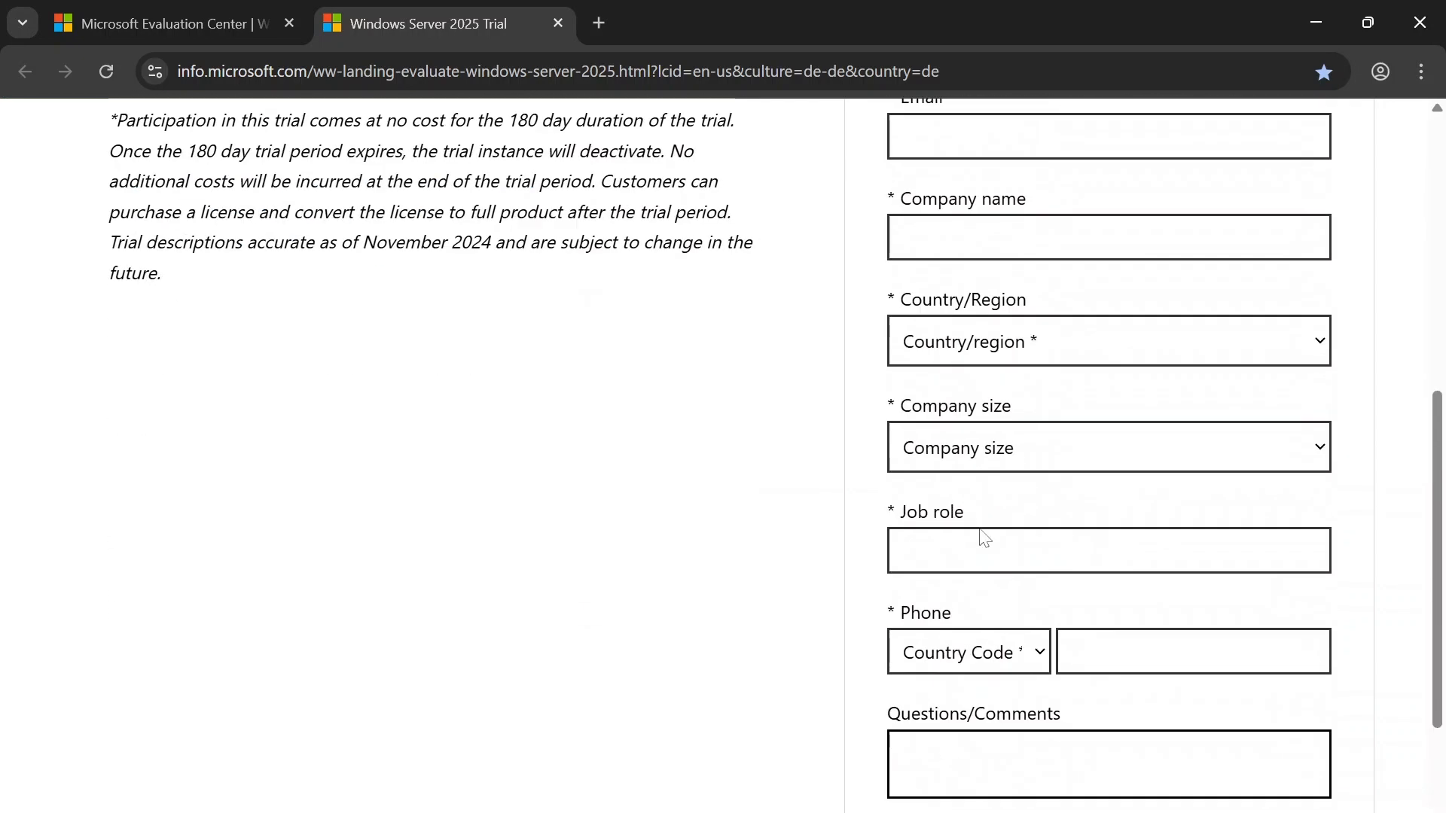
{"action": "scroll", "coordinate": [1001, 497], "scroll_direction": "up", "scroll_amount": 1}
{"action": "scroll", "coordinate": [1002, 497], "scroll_direction": "down", "scroll_amount": 1}
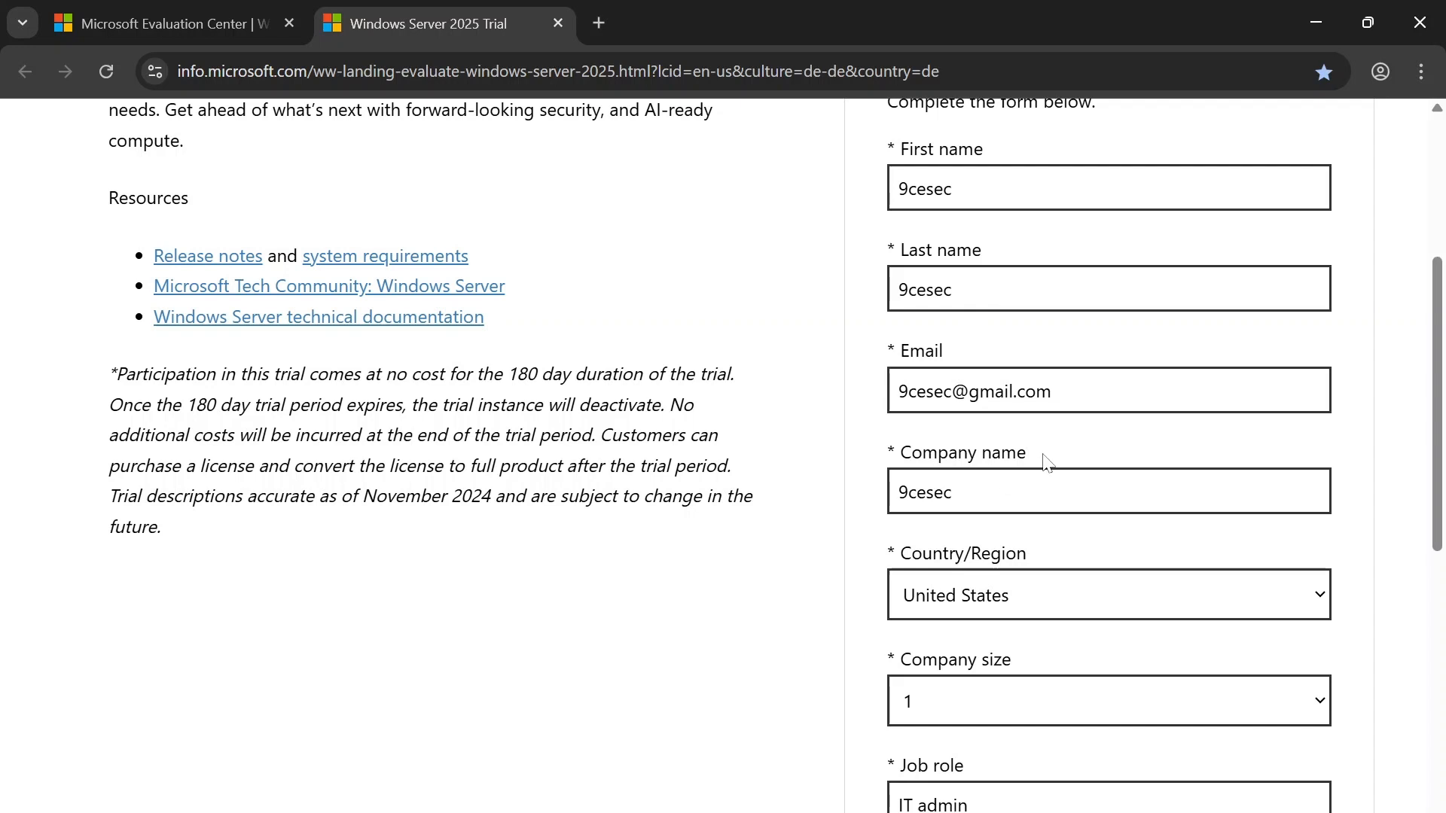
Step: Check the company name and company size entries in the trial registration form and submit it
{"action": "left_click", "coordinate": [1028, 492]}
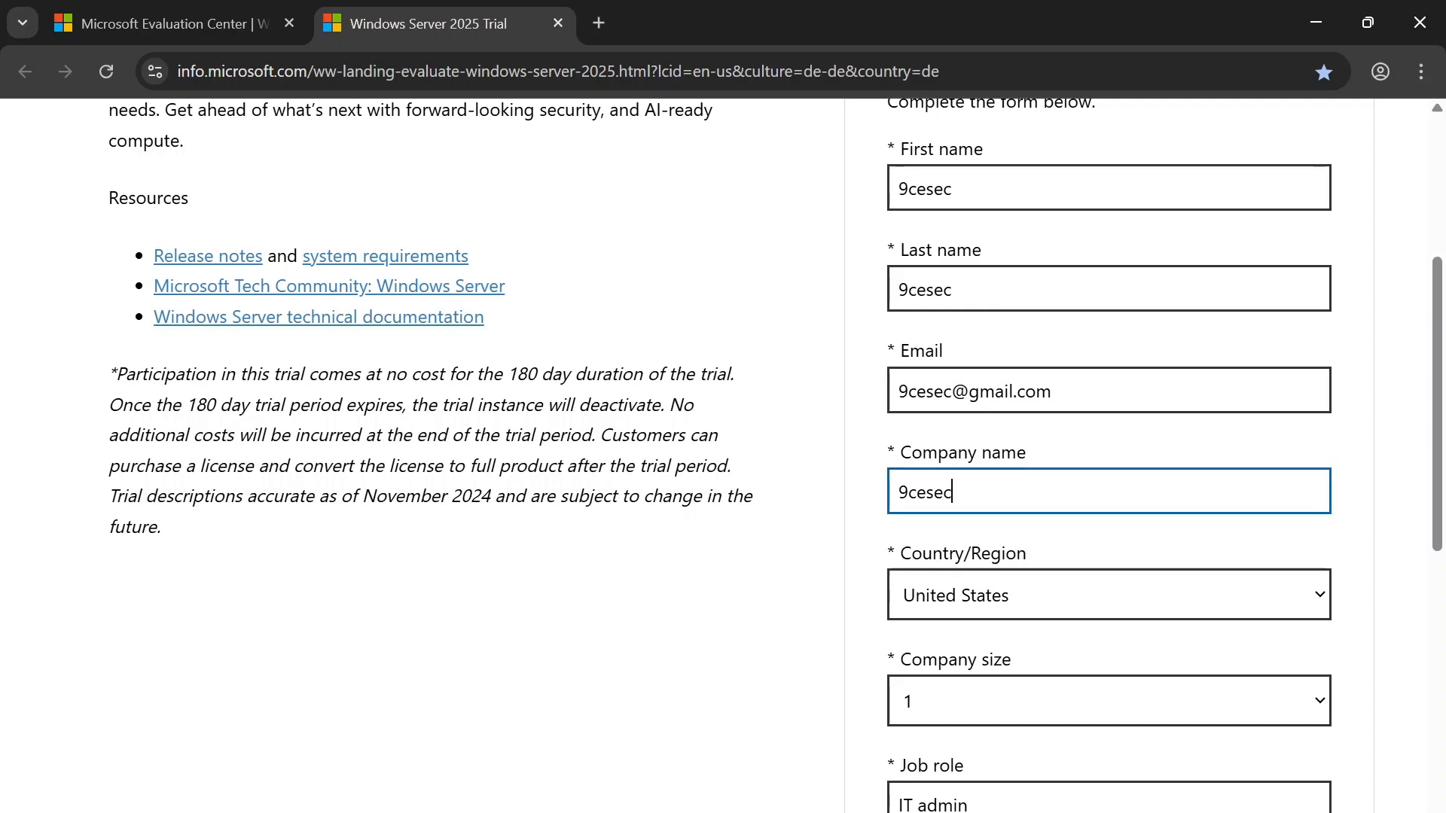
{"action": "left_click", "coordinate": [981, 702]}
{"action": "left_click", "coordinate": [950, 437]}
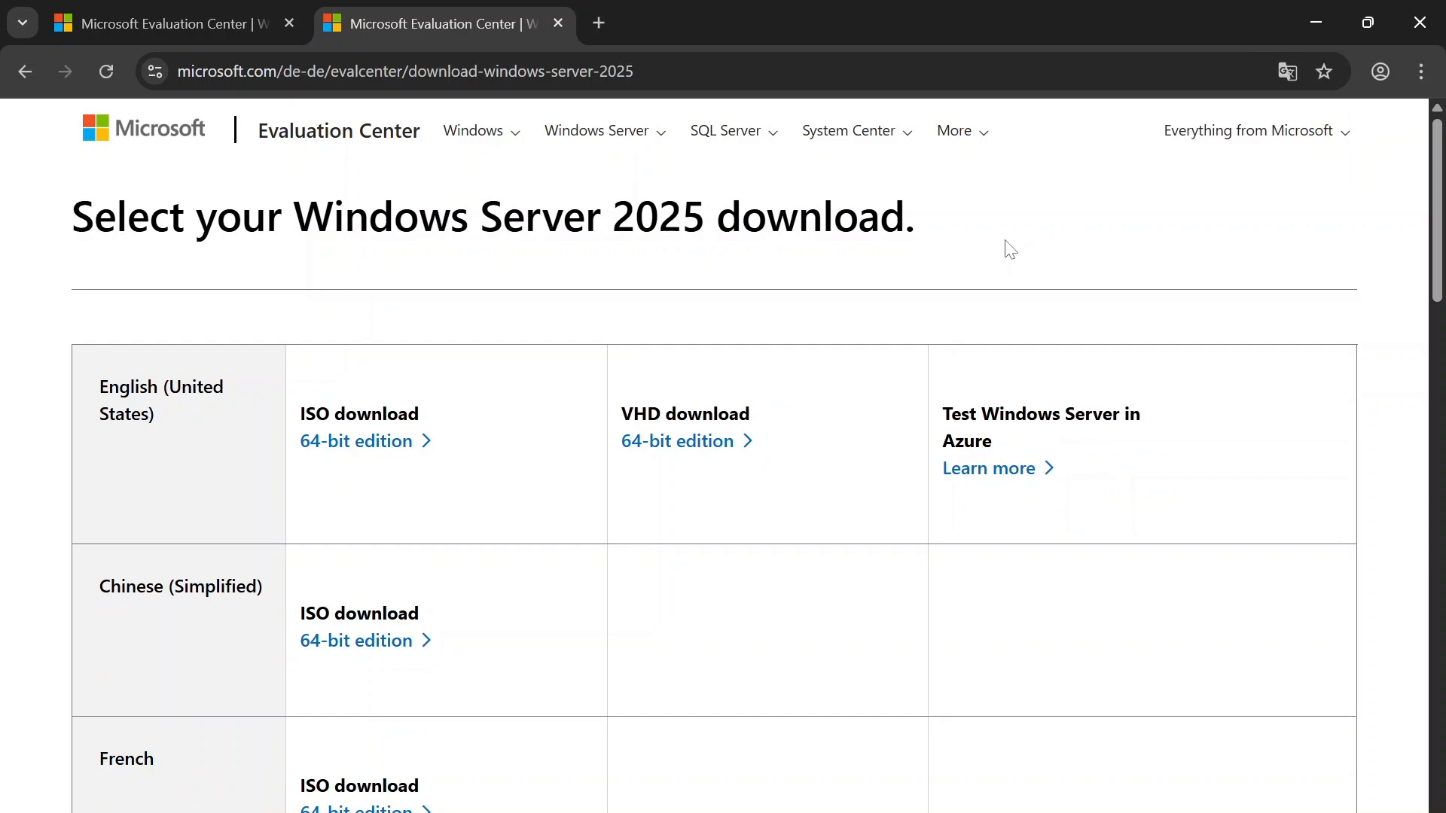
Step: Download the 64-bit English (United States) ISO of Windows Server 2025 and view the browser's downloads
{"action": "scroll", "coordinate": [461, 281], "scroll_direction": "down", "scroll_amount": 1}
{"action": "scroll", "coordinate": [442, 268], "scroll_direction": "up", "scroll_amount": 1}
{"action": "scroll", "coordinate": [716, 268], "scroll_direction": "down", "scroll_amount": 10}
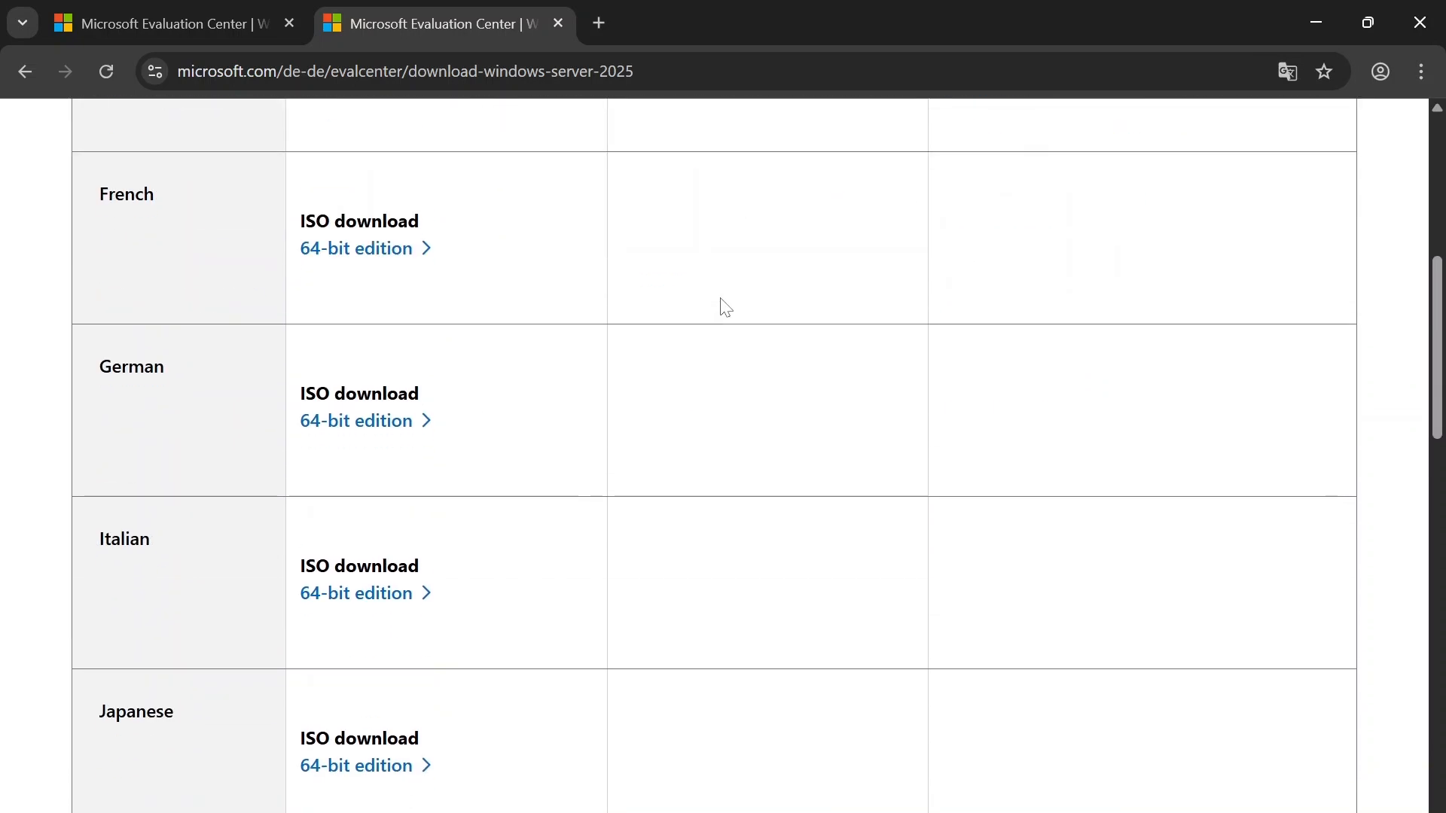
{"action": "scroll", "coordinate": [570, 355], "scroll_direction": "down", "scroll_amount": 8}
{"action": "scroll", "coordinate": [387, 364], "scroll_direction": "up", "scroll_amount": 10}
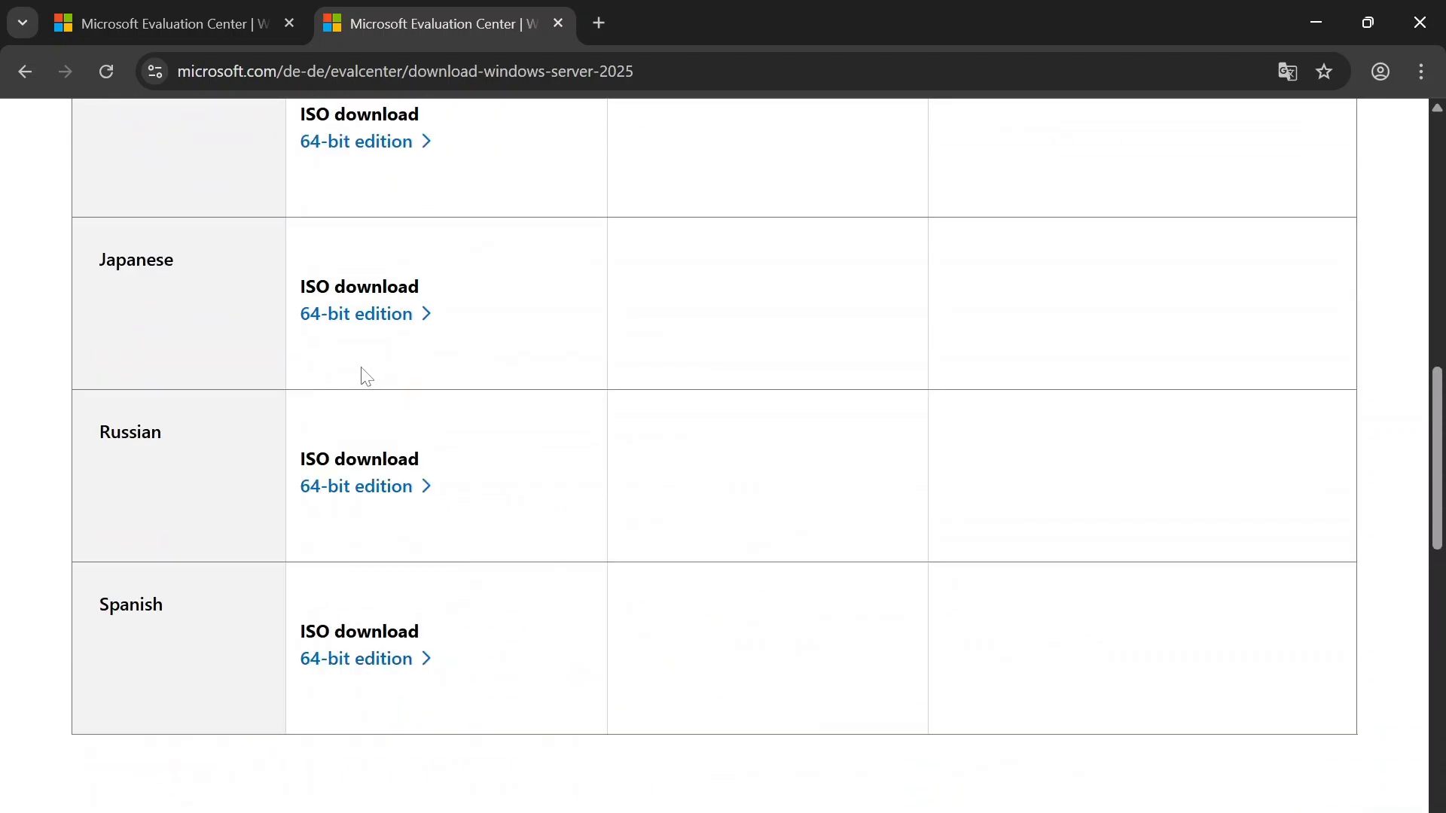
{"action": "scroll", "coordinate": [249, 369], "scroll_direction": "up", "scroll_amount": 10}
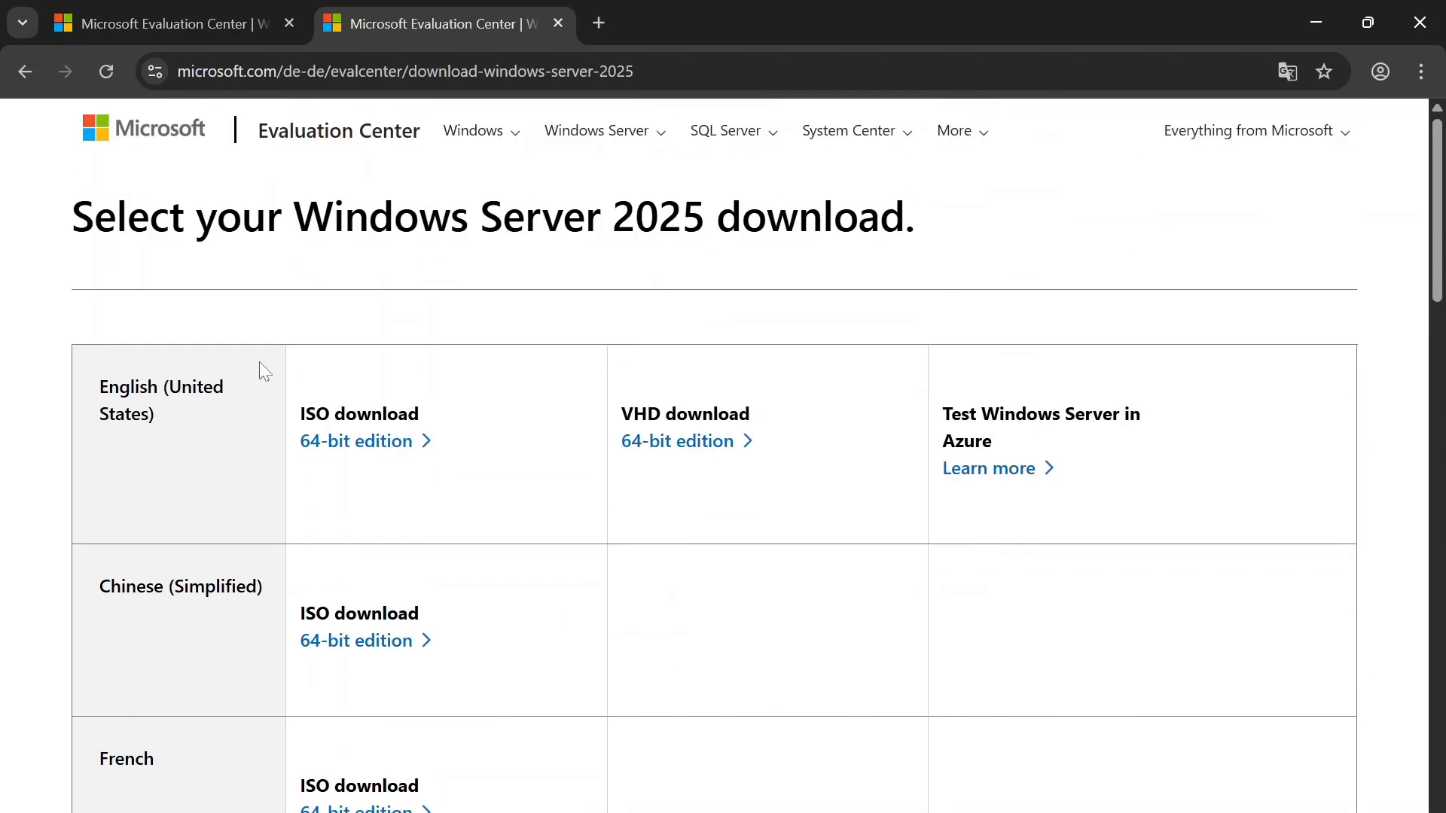
{"action": "scroll", "coordinate": [259, 378], "scroll_direction": "down", "scroll_amount": 10}
{"action": "scroll", "coordinate": [467, 377], "scroll_direction": "up", "scroll_amount": 10}
{"action": "left_click", "coordinate": [345, 444]}
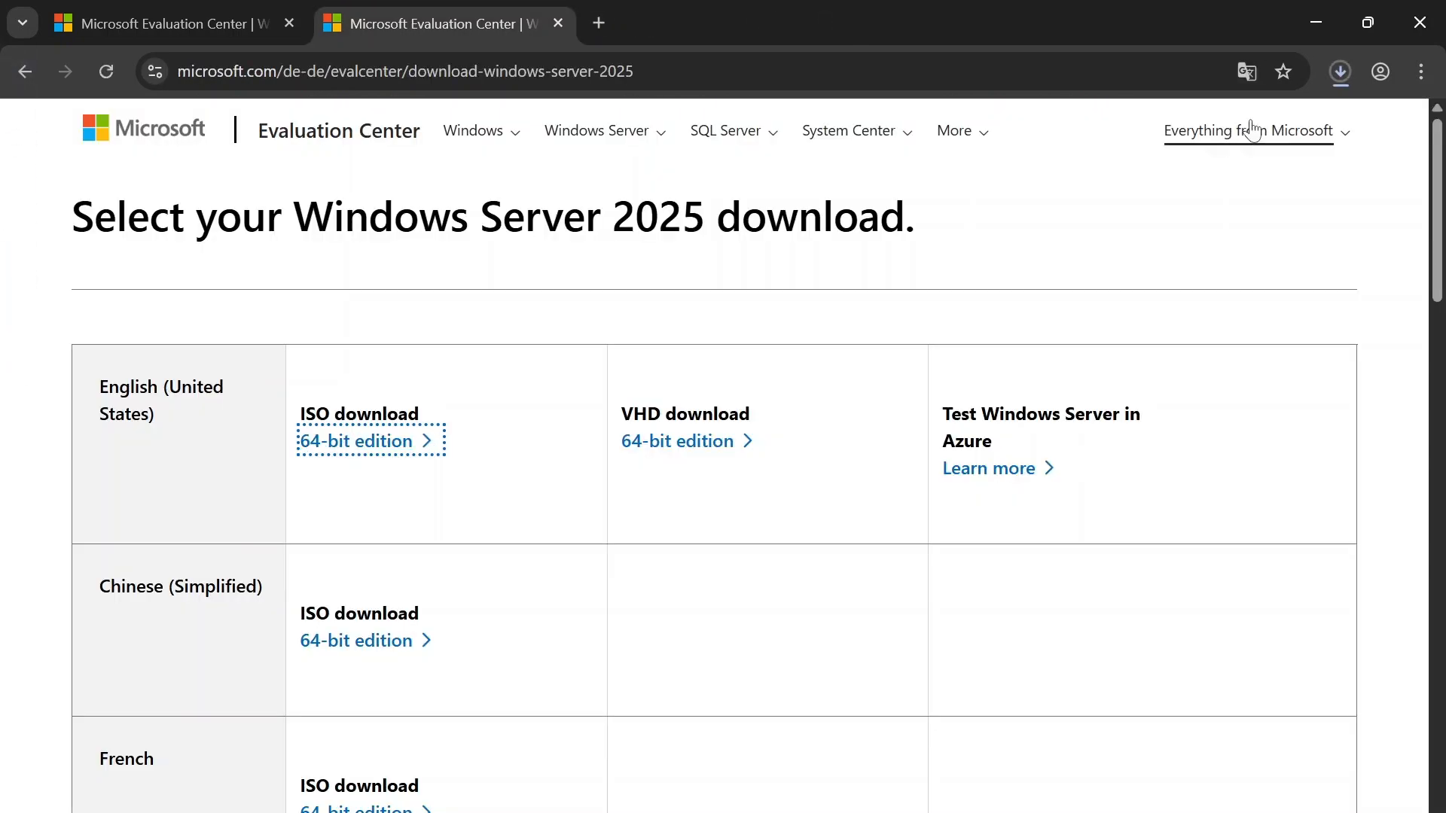
{"action": "left_click", "coordinate": [1334, 81]}
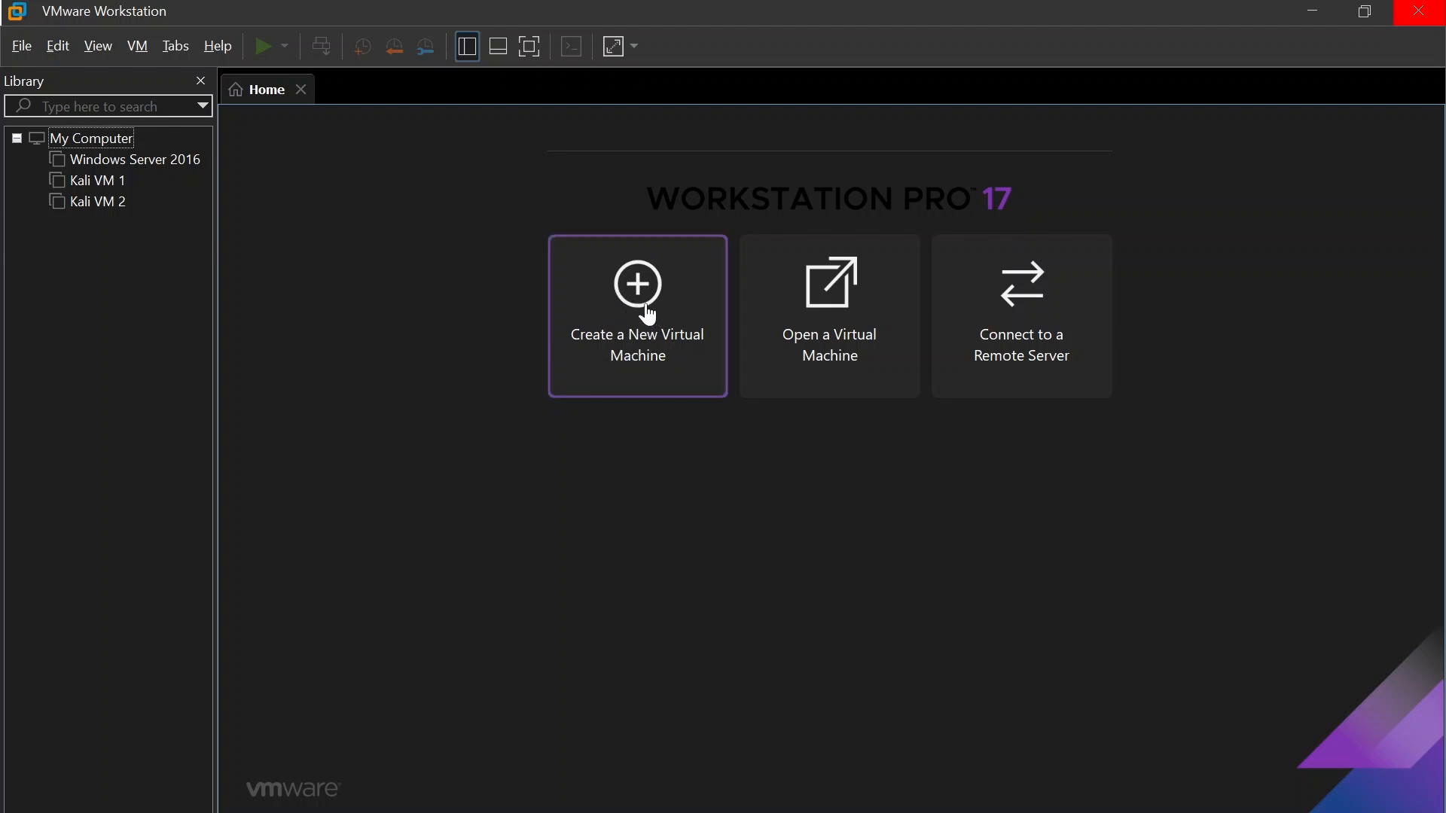
Step: Switch to VMware Workstation and start a new Typical virtual machine with the "I will install the operating system later" option
{"action": "left_click", "coordinate": [22, 47]}
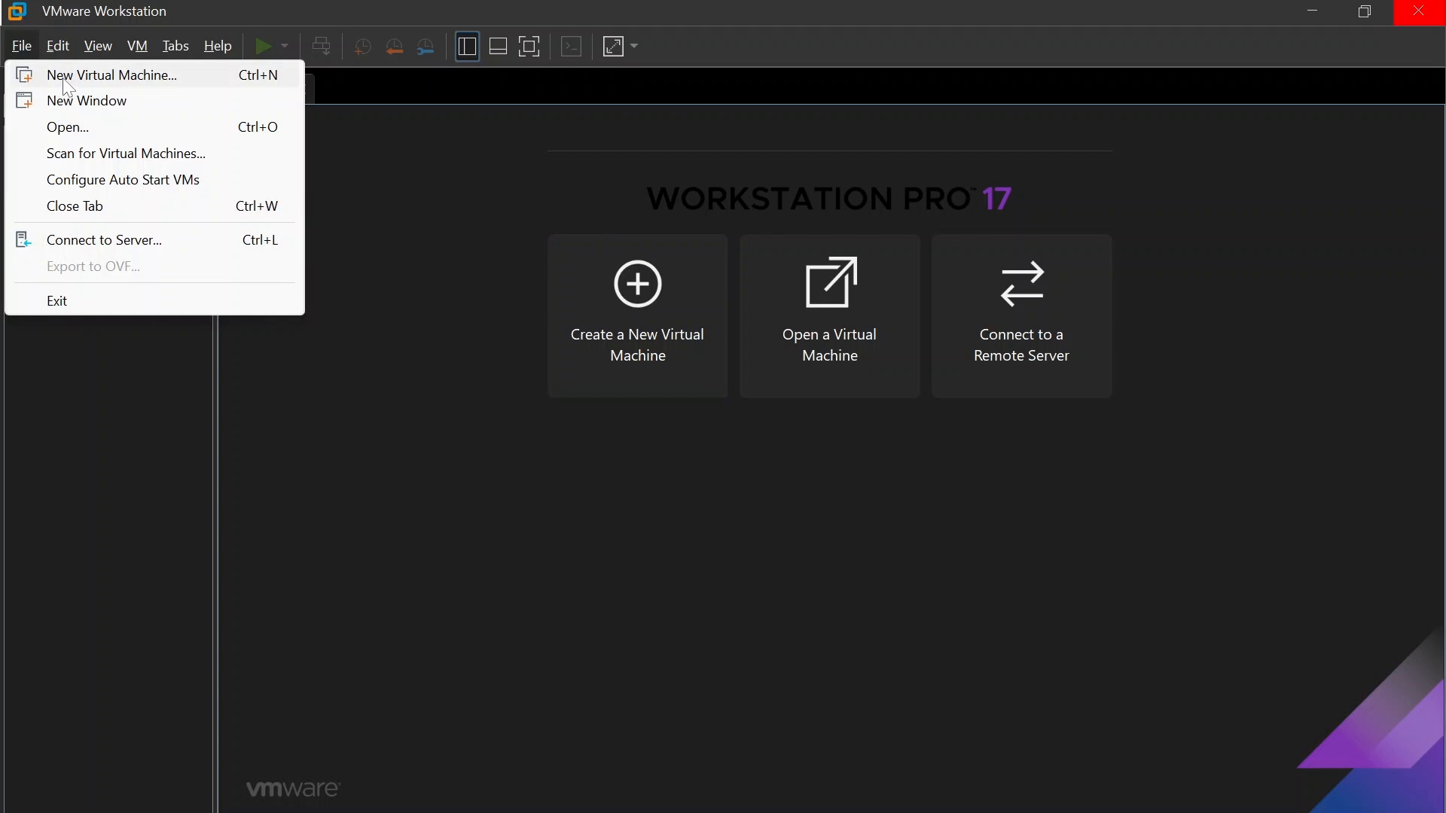
{"action": "left_click", "coordinate": [484, 448]}
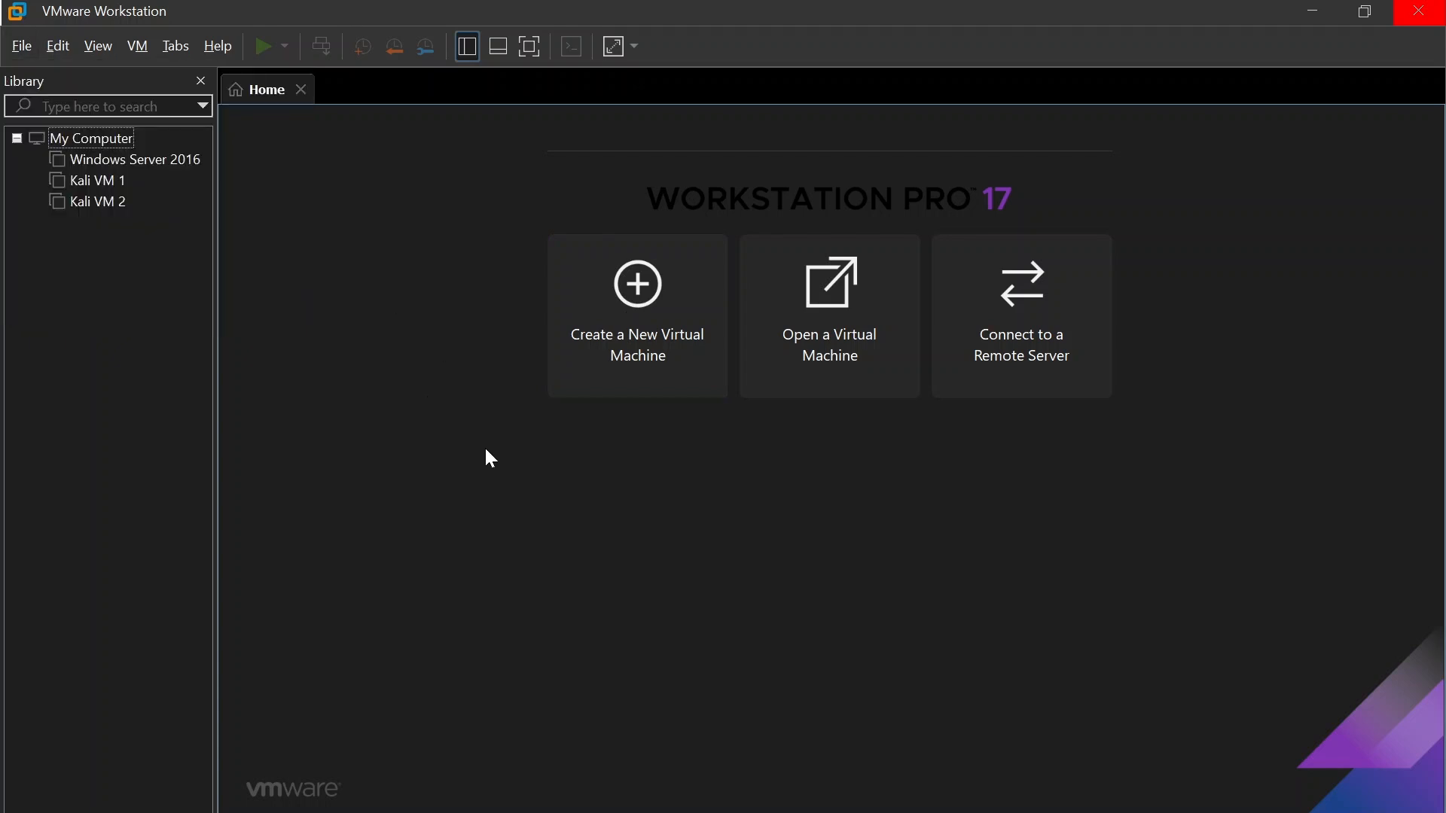
{"action": "left_click", "coordinate": [620, 315]}
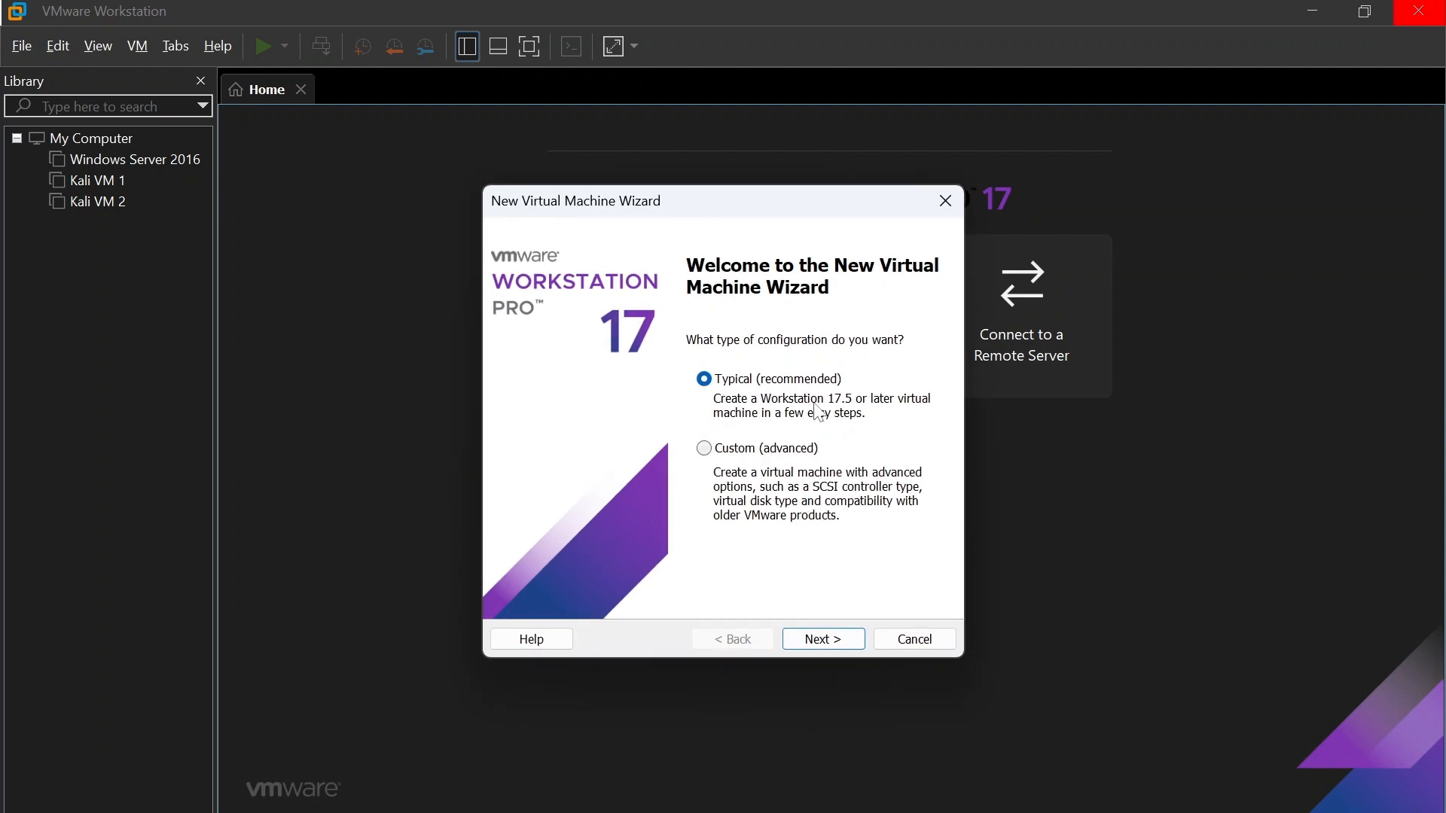
{"action": "left_click", "coordinate": [824, 639]}
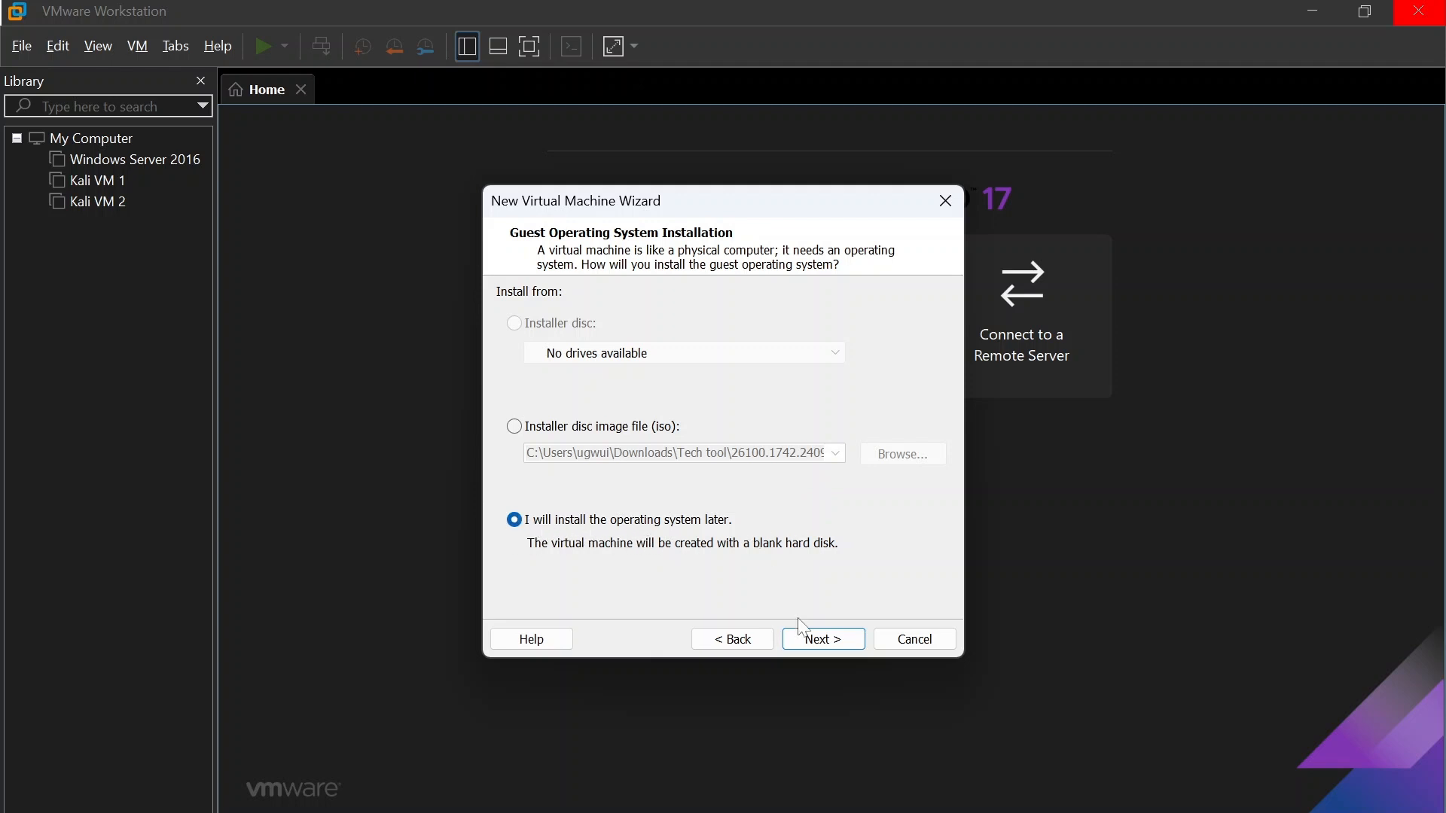
{"action": "left_click", "coordinate": [834, 648]}
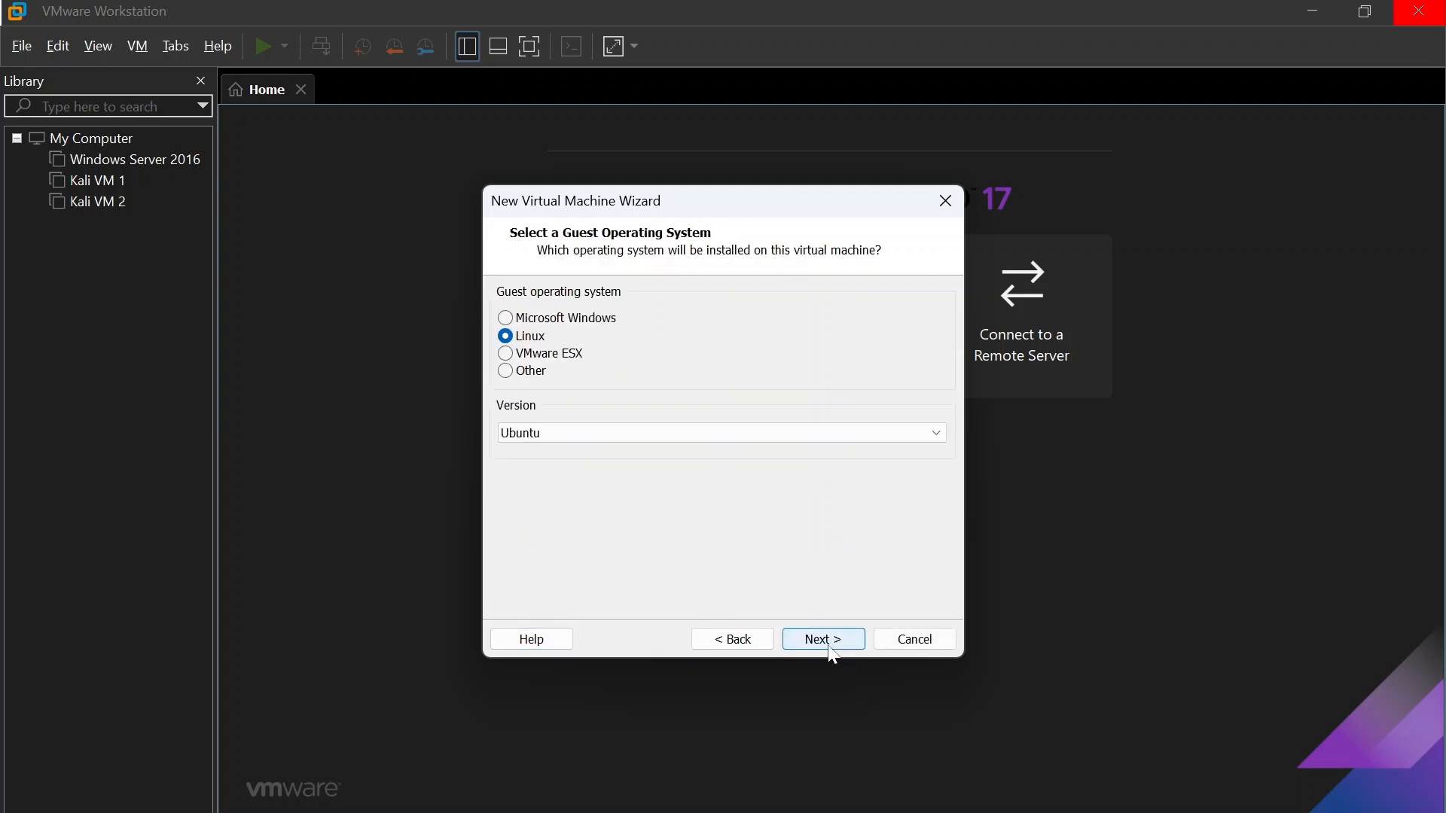
Step: Set the guest operating system to Microsoft Windows with the version Windows Server 2025
{"action": "left_click", "coordinate": [570, 322]}
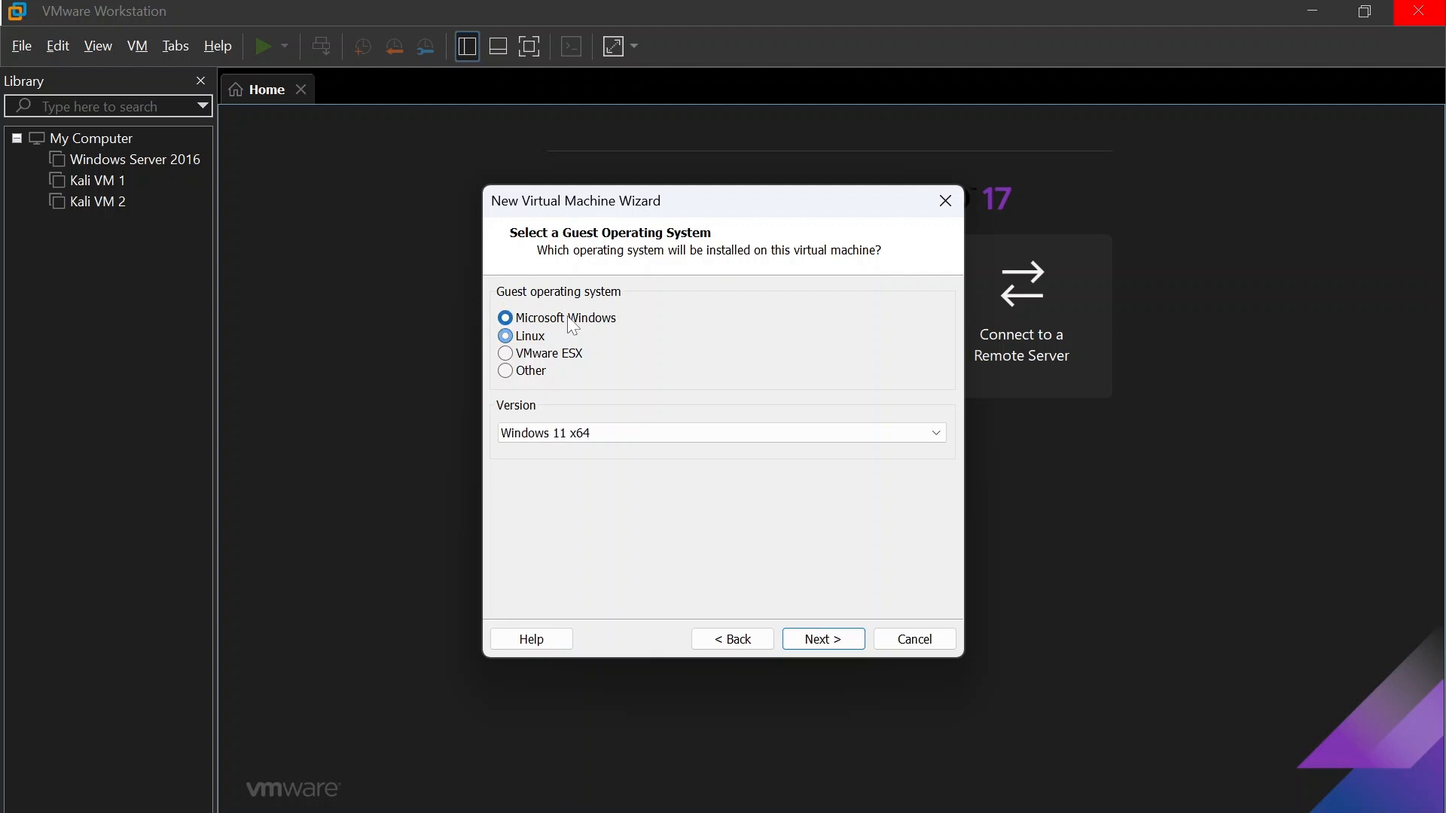
{"action": "left_click", "coordinate": [591, 433]}
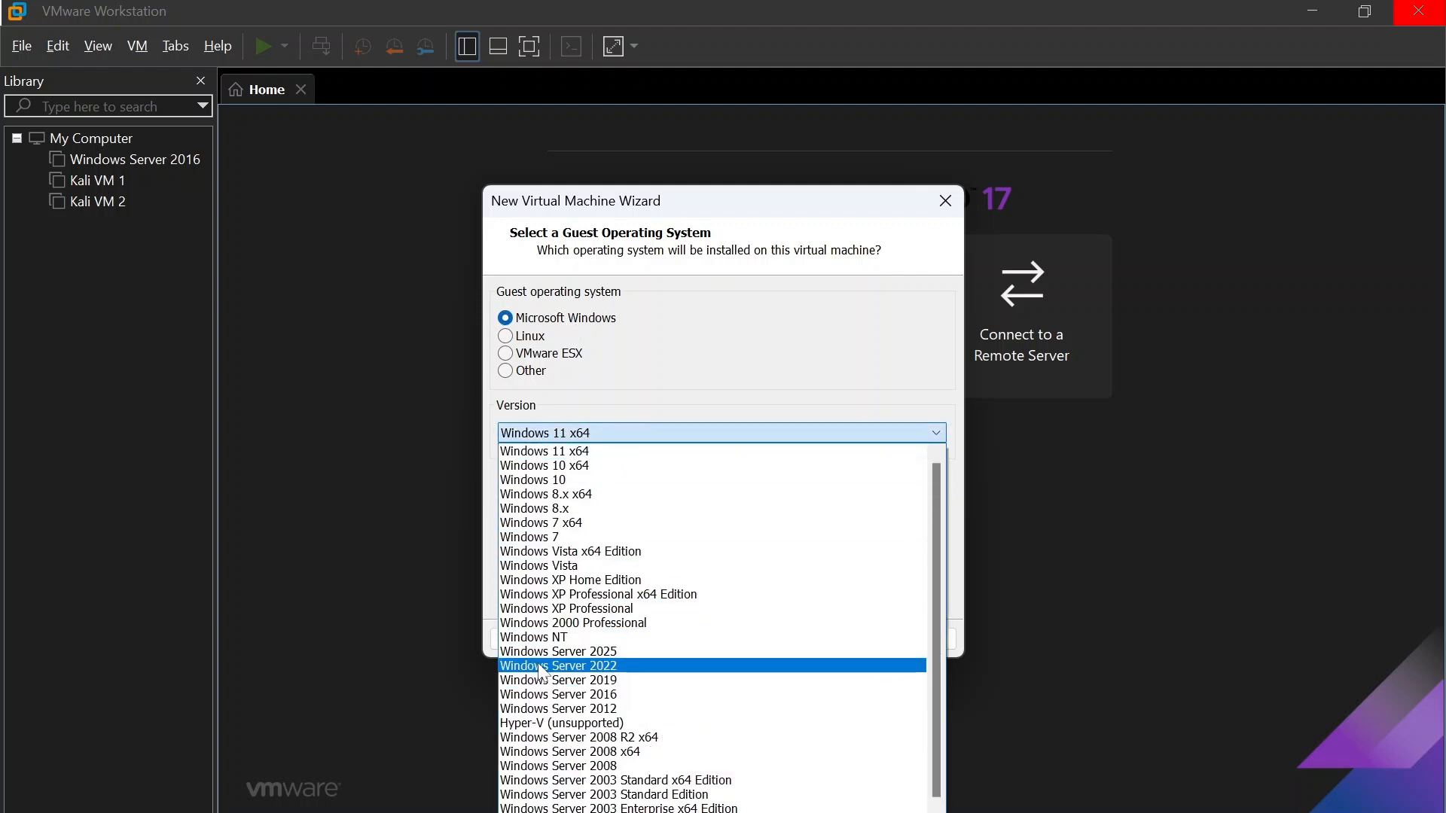
{"action": "left_click", "coordinate": [602, 652]}
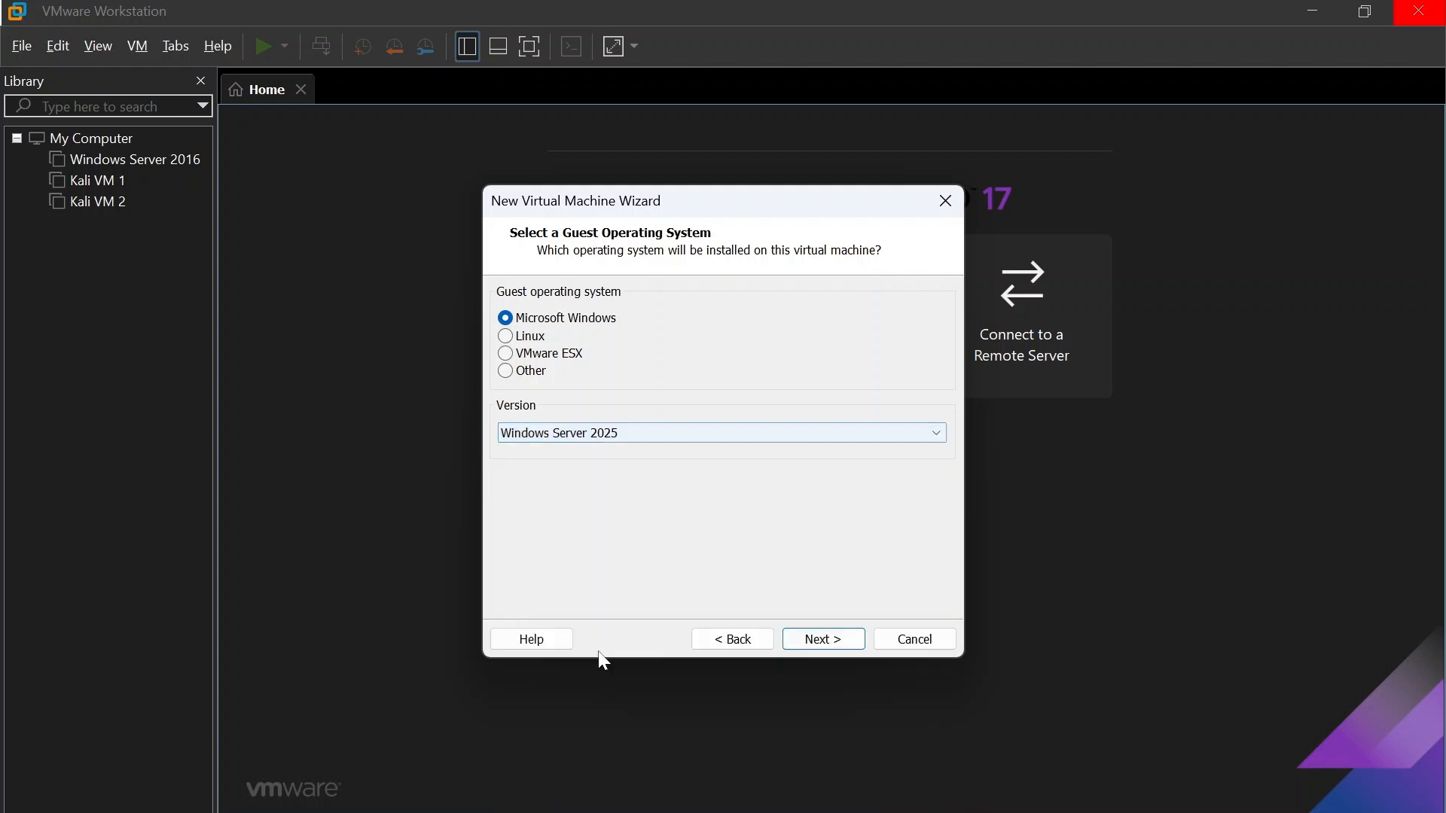
Step: Accept the guest operating system choice and name the virtual machine Server01-2025, keeping the location that follows from the name
{"action": "left_click", "coordinate": [824, 642]}
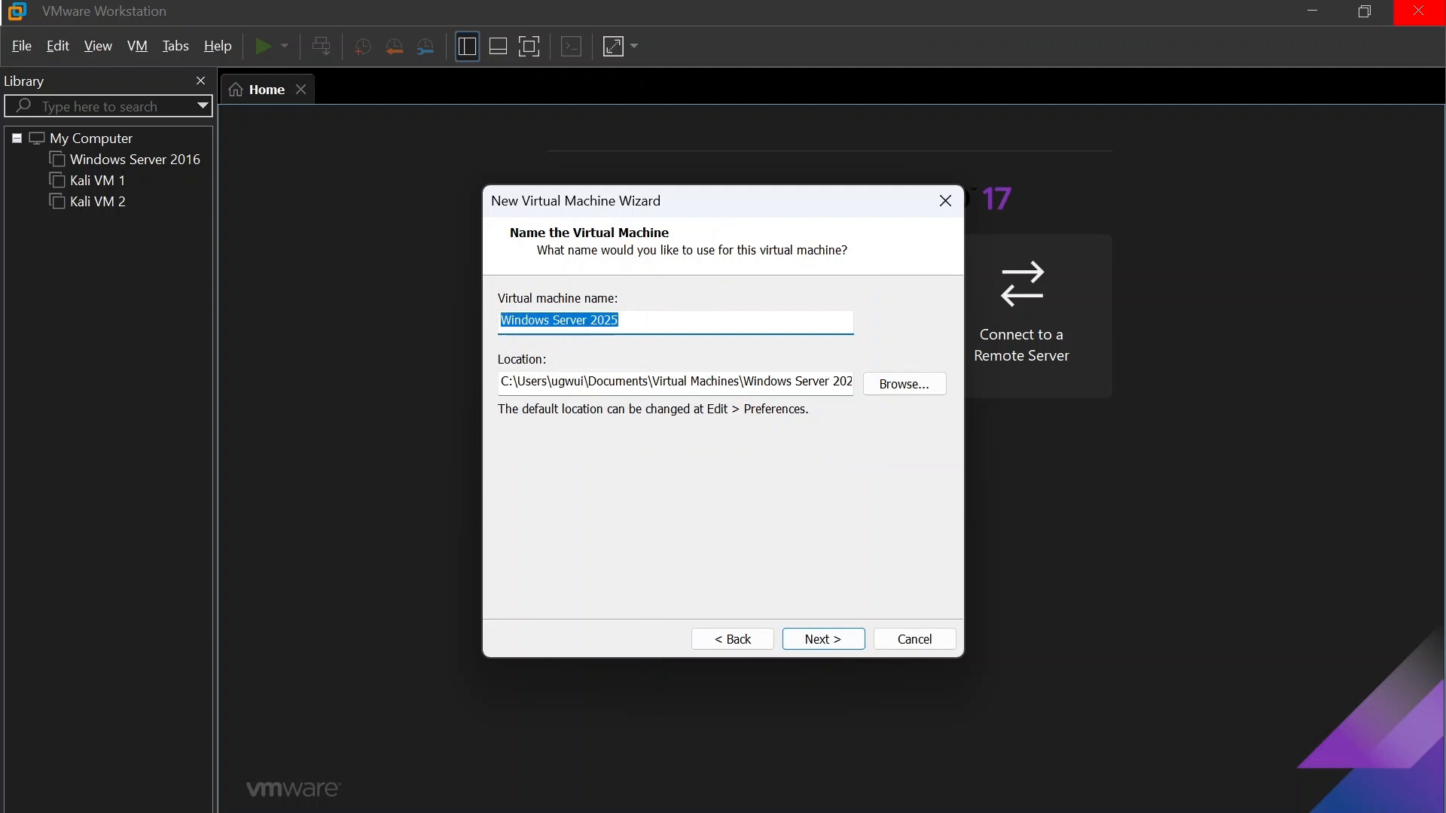
{"action": "key", "text": "Right"}
{"action": "key", "text": "ctrl+shift+Left"}
{"action": "key", "text": "ctrl+shift+Left"}
{"action": "key", "text": "ctrl+shift+Left"}
{"action": "key", "text": "Caps_Lock"}
{"action": "type", "text": "S"}
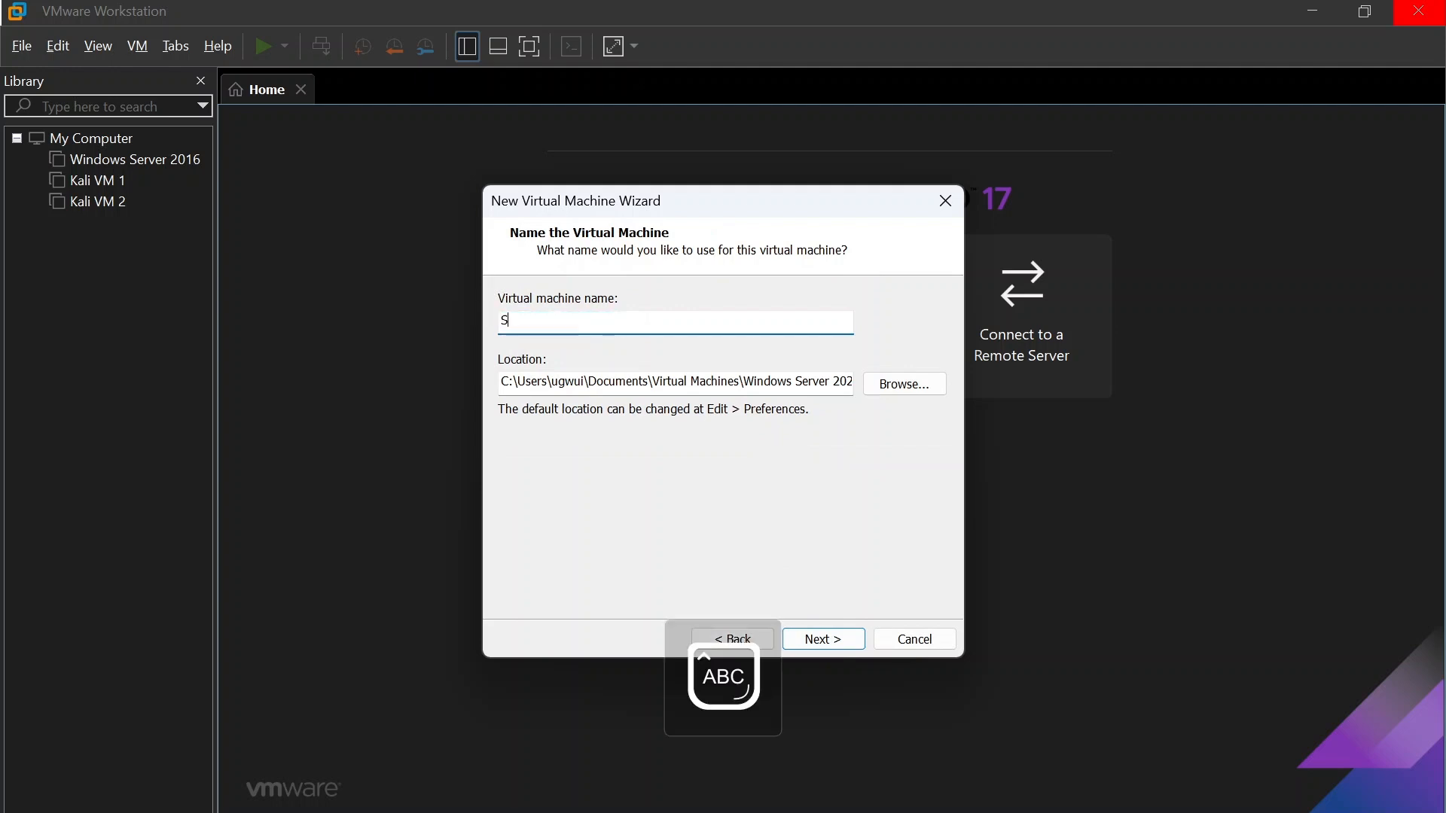
{"action": "key", "text": "Caps_Lock"}
{"action": "type", "text": "erver"}
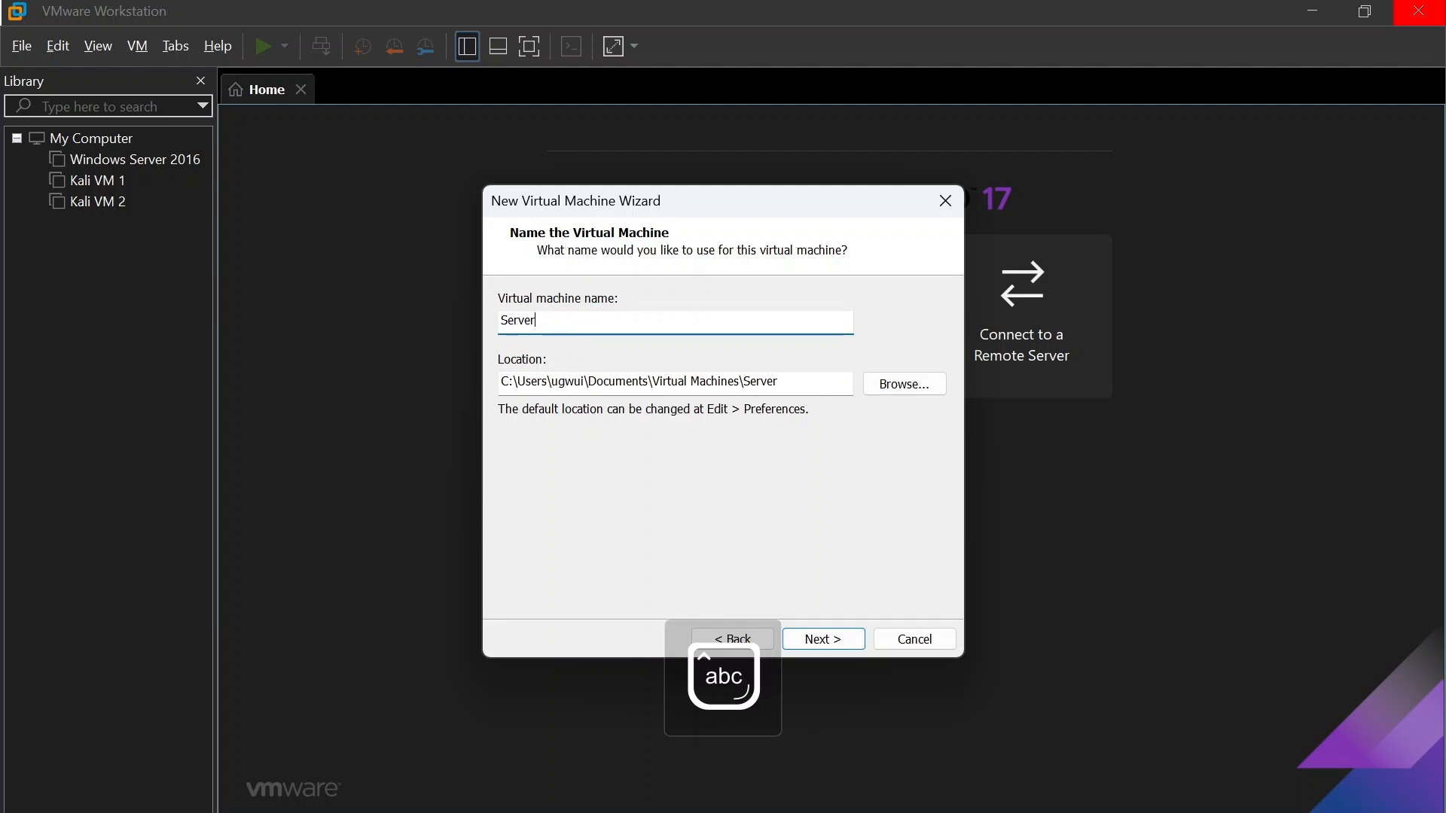
{"action": "type", "text": "01-"}
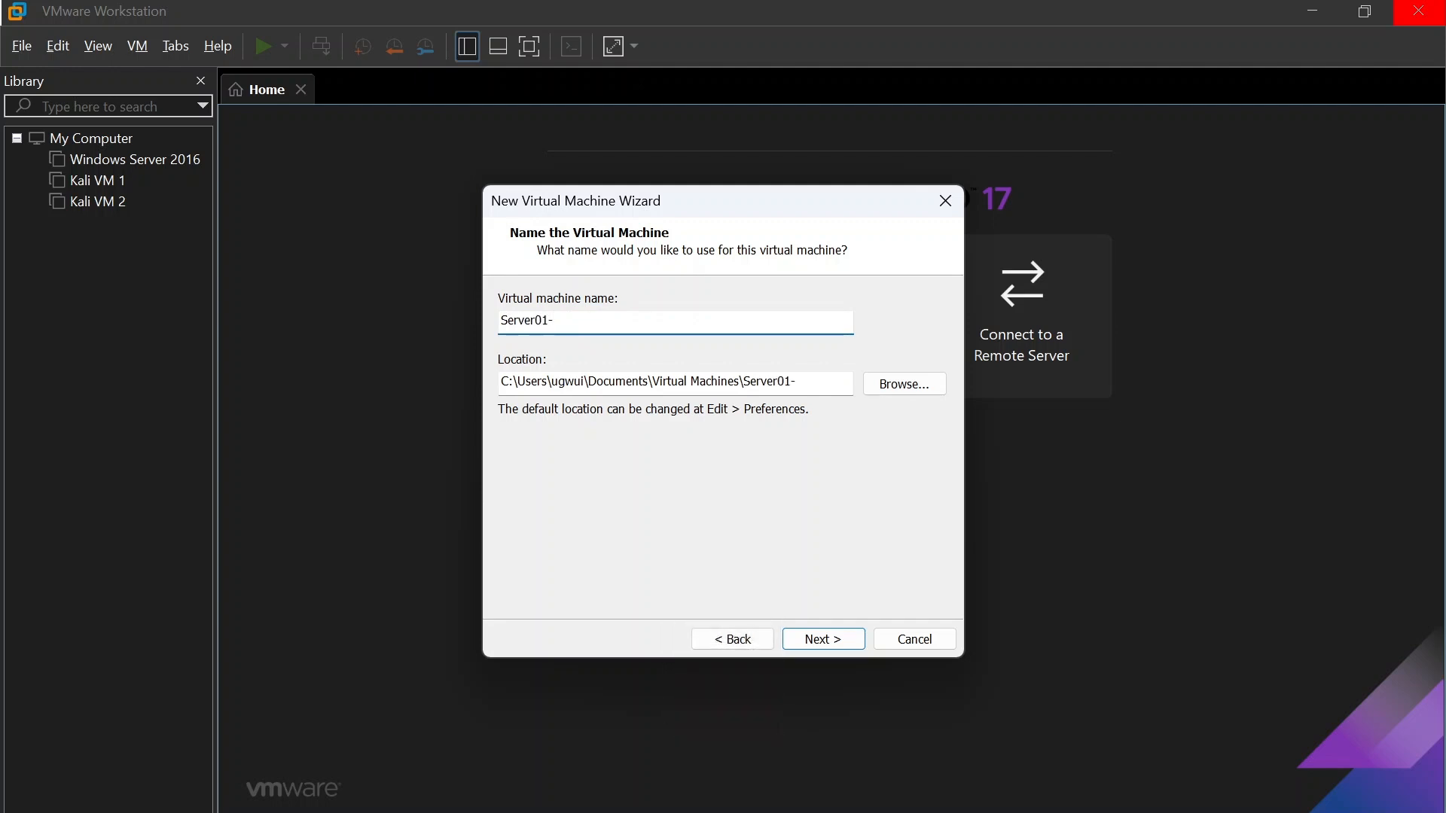
{"action": "type", "text": "2025"}
{"action": "left_click", "coordinate": [825, 636]}
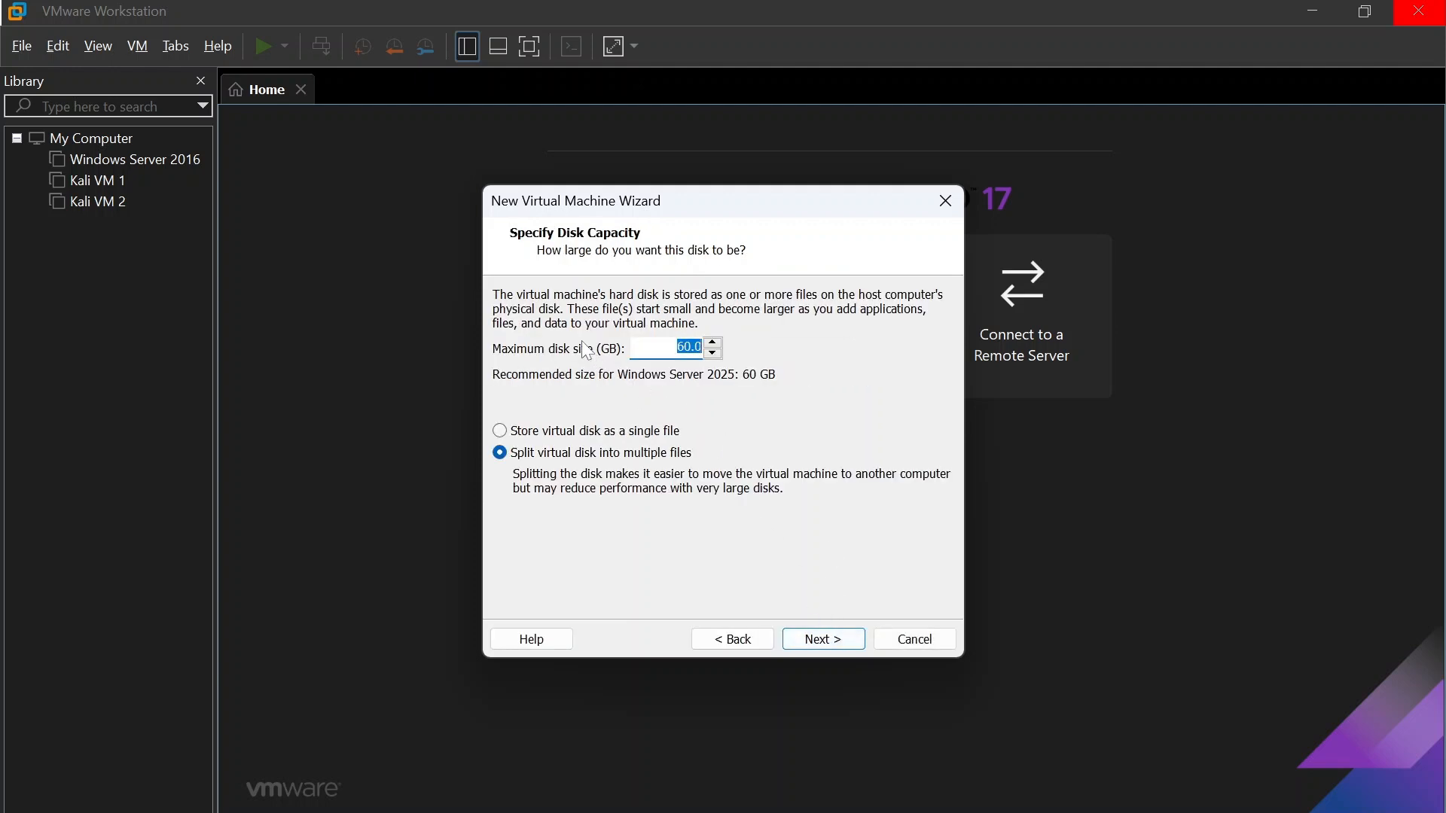
Step: Set the maximum disk size to 50 GB and store the virtual disk as a single file
{"action": "left_click", "coordinate": [690, 347]}
{"action": "key", "text": "BackSpace"}
{"action": "left_click", "coordinate": [736, 433]}
{"action": "left_click", "coordinate": [821, 637]}
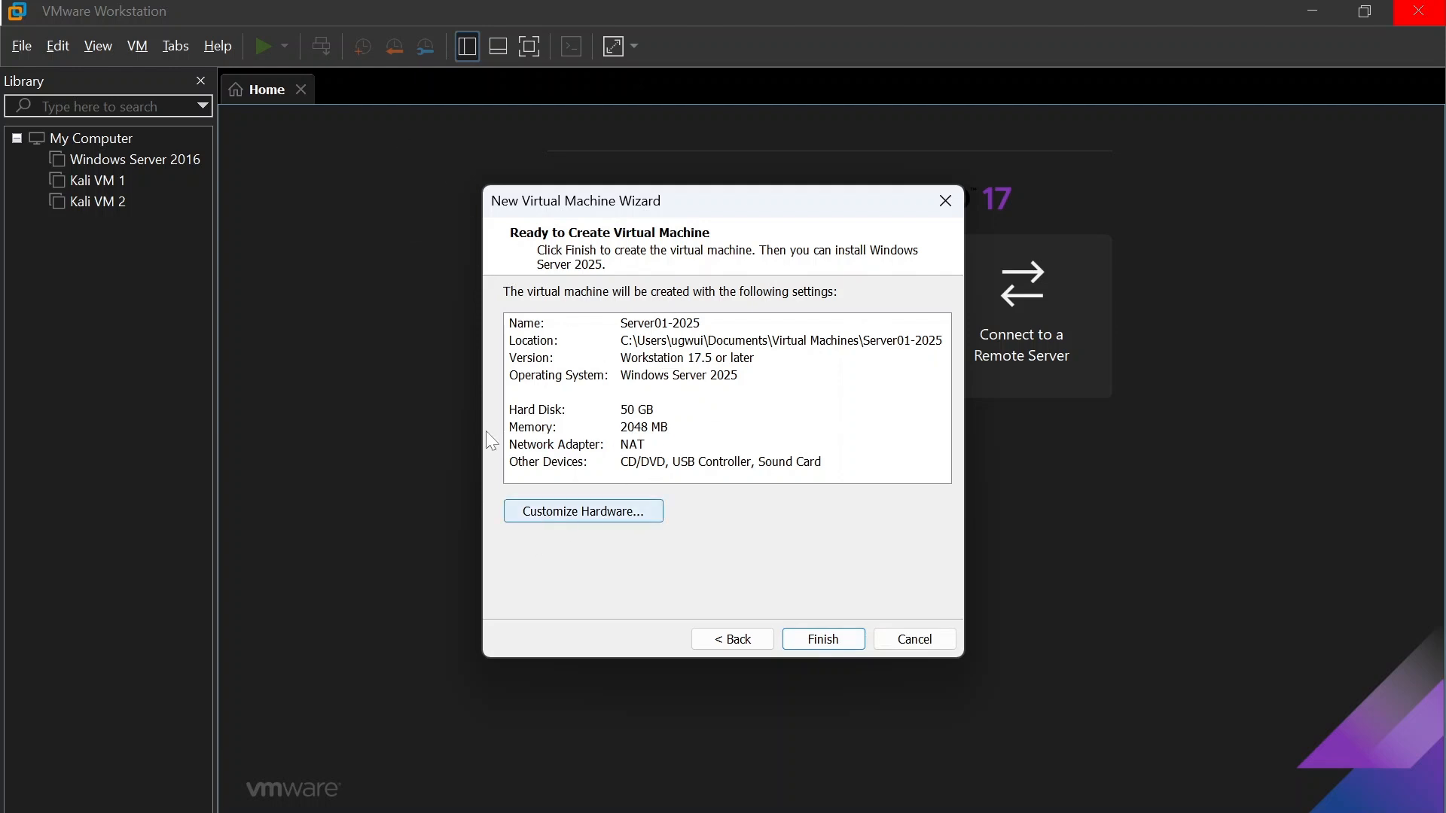
Step: Customize the virtual machine's hardware by setting its memory to 4096 MB, and view the processor settings
{"action": "left_click", "coordinate": [580, 512]}
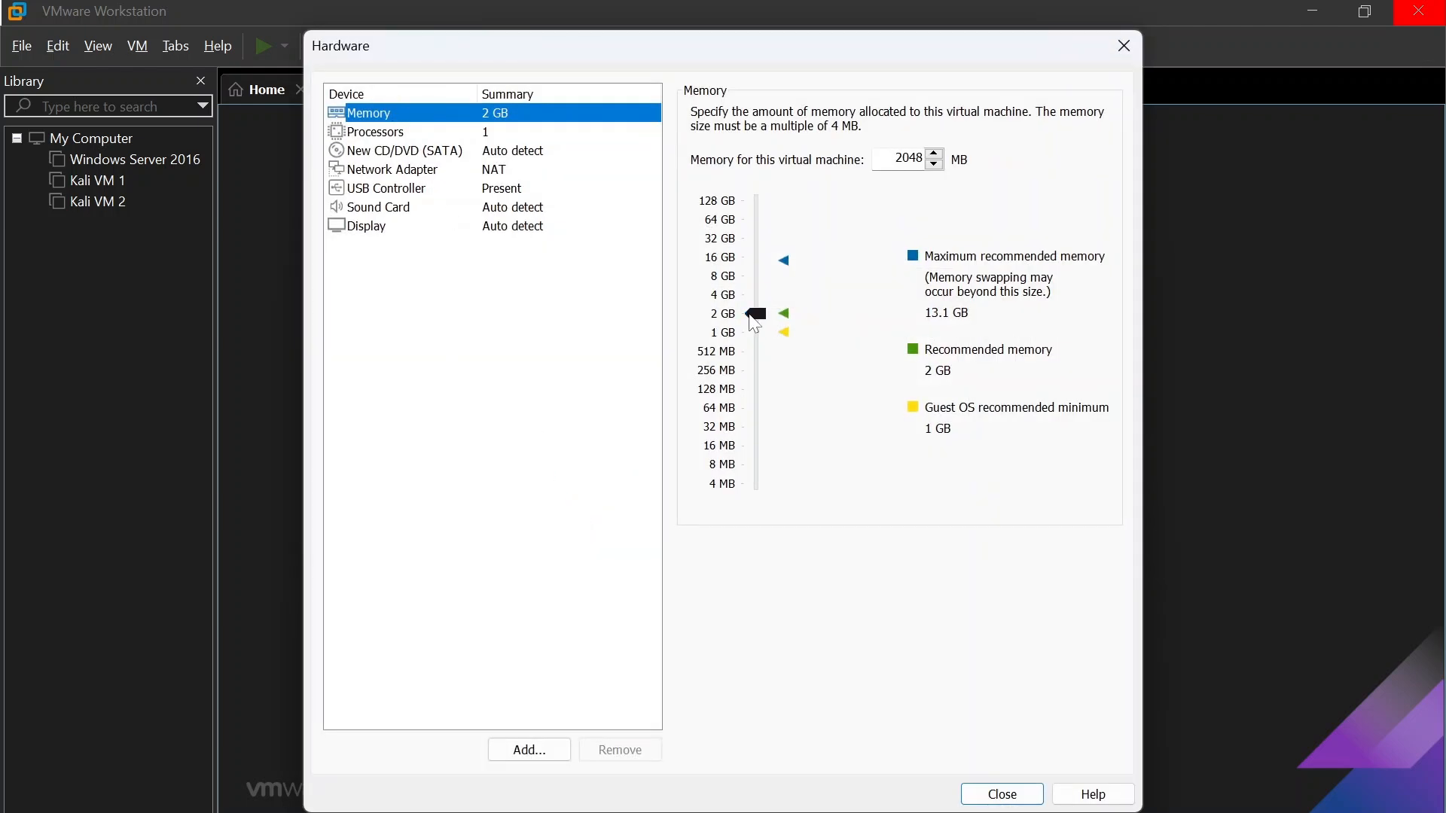
{"action": "left_click_drag", "start_coordinate": [755, 319], "coordinate": [756, 306]}
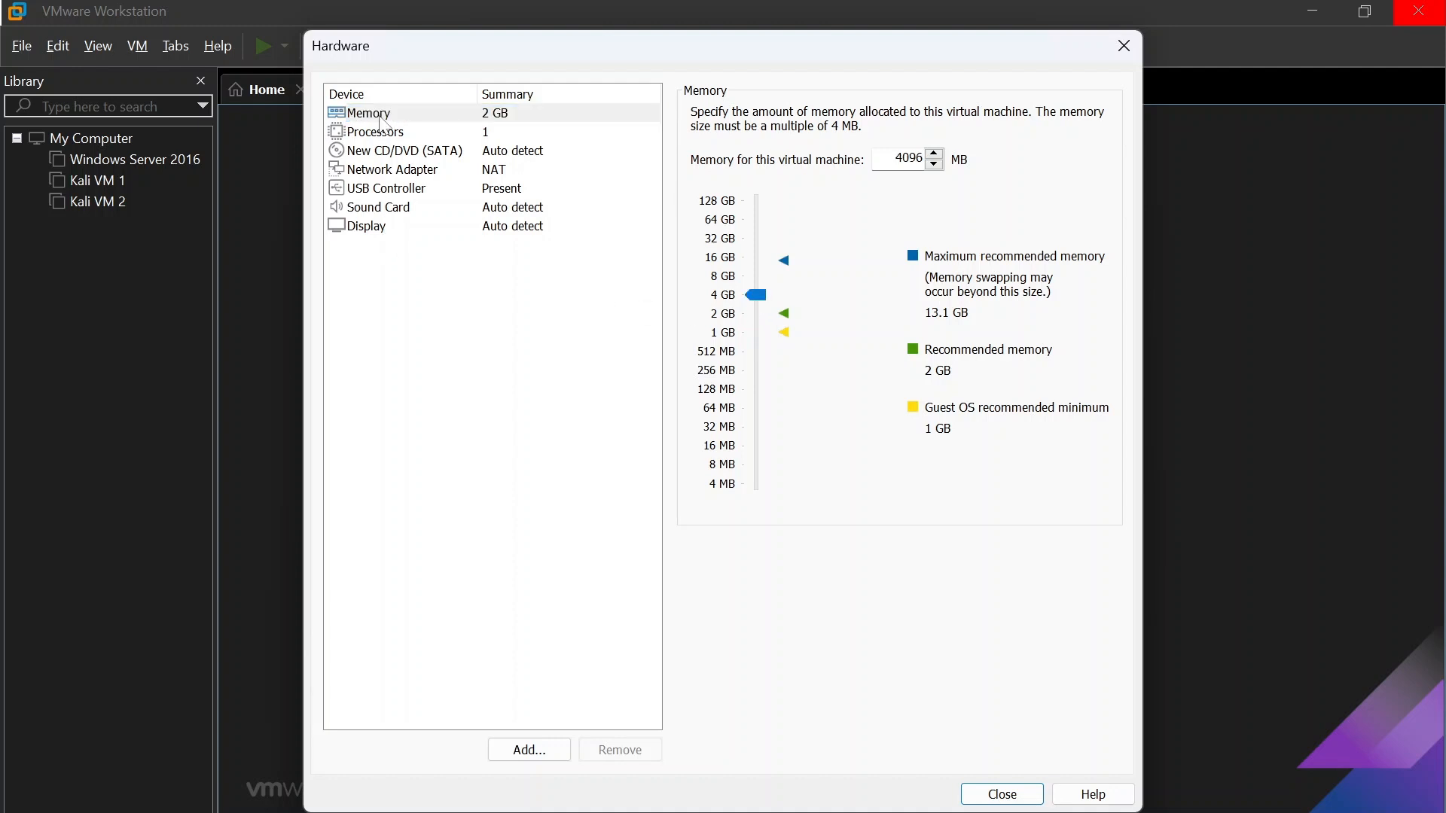
{"action": "left_click", "coordinate": [391, 137]}
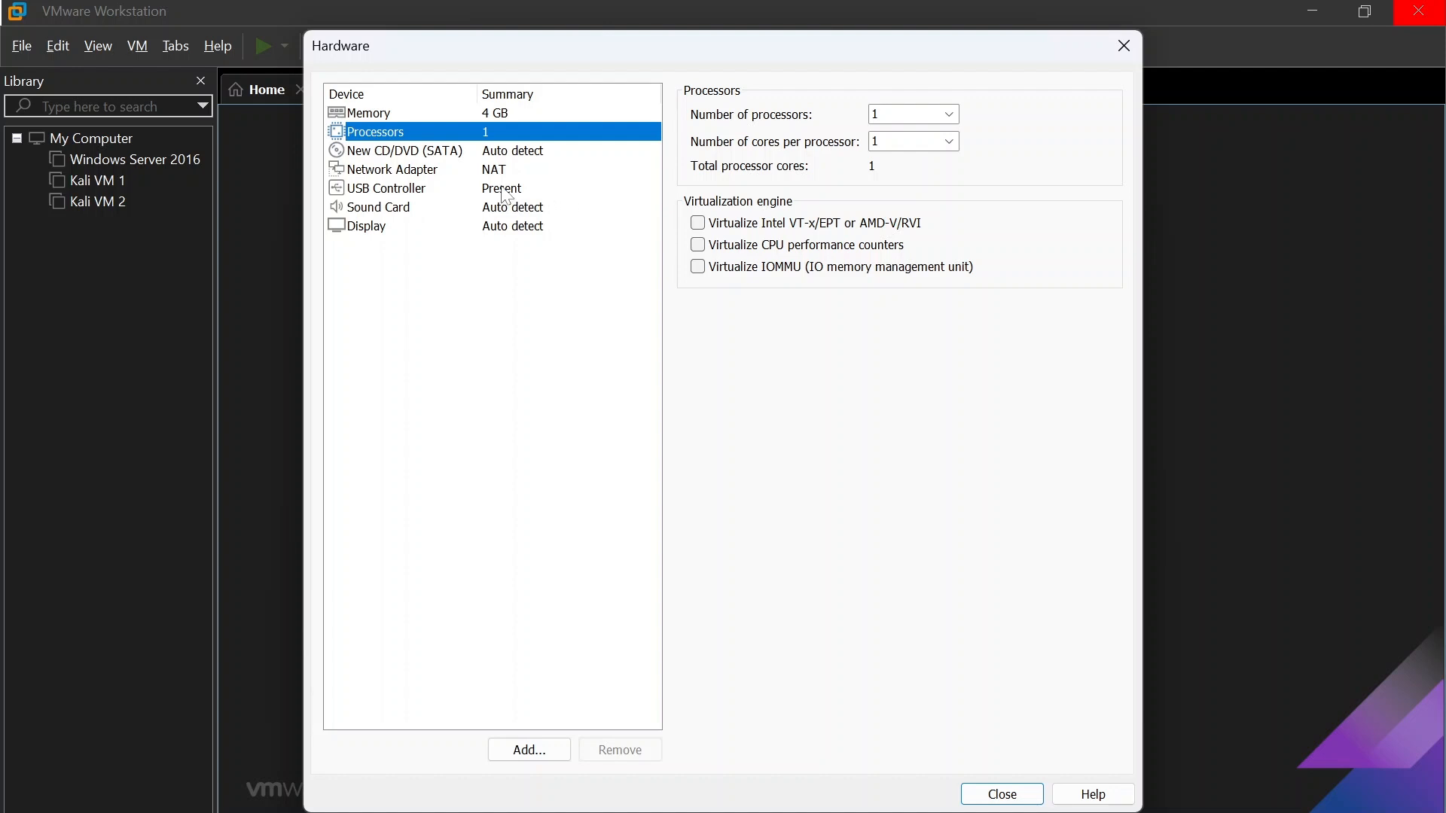
Step: Make the new CD/DVD (SATA) drive use the 26100.1742 ISO image from the Tech tool folder in Downloads
{"action": "left_click", "coordinate": [413, 156]}
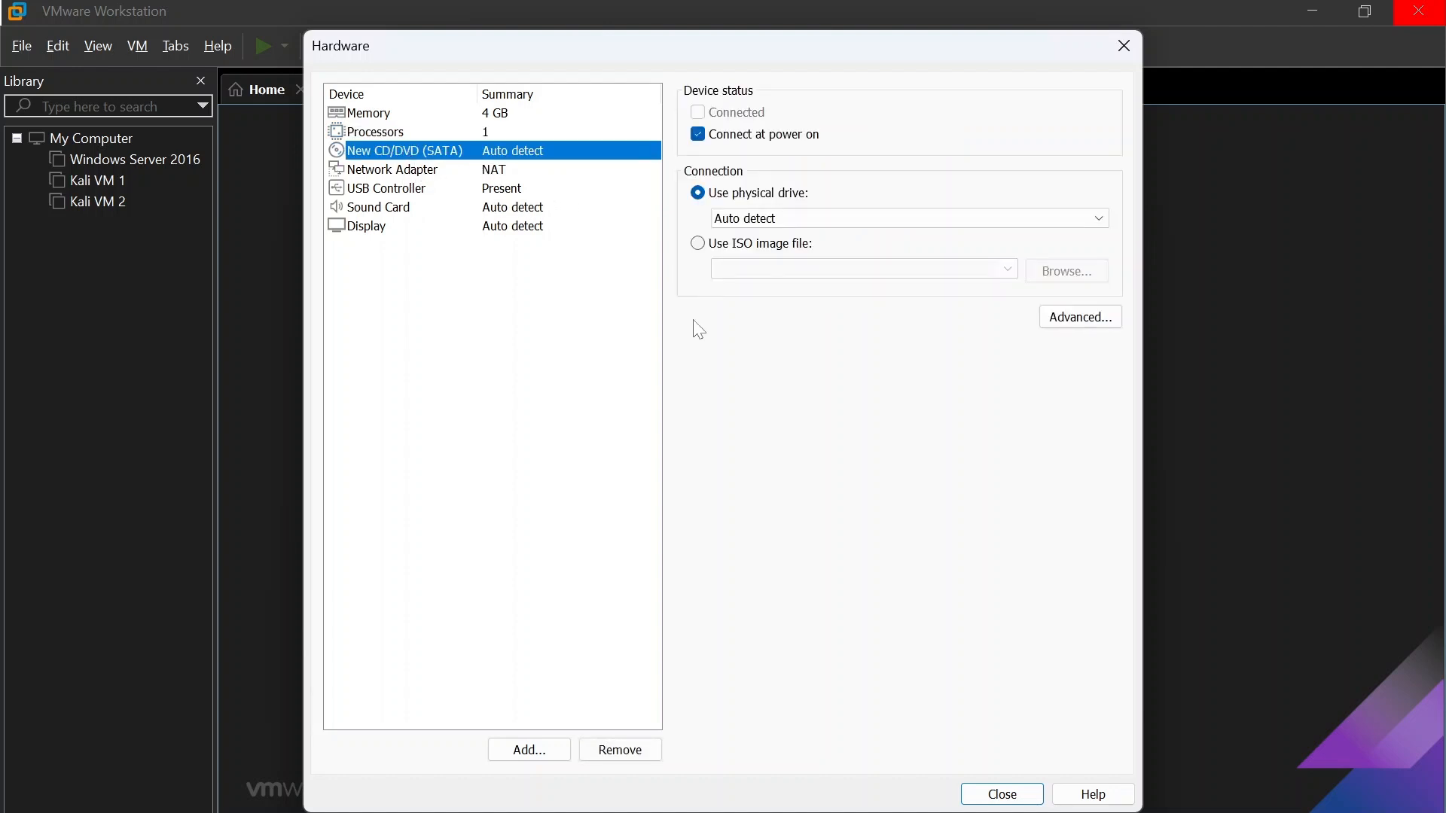
{"action": "left_click", "coordinate": [736, 250]}
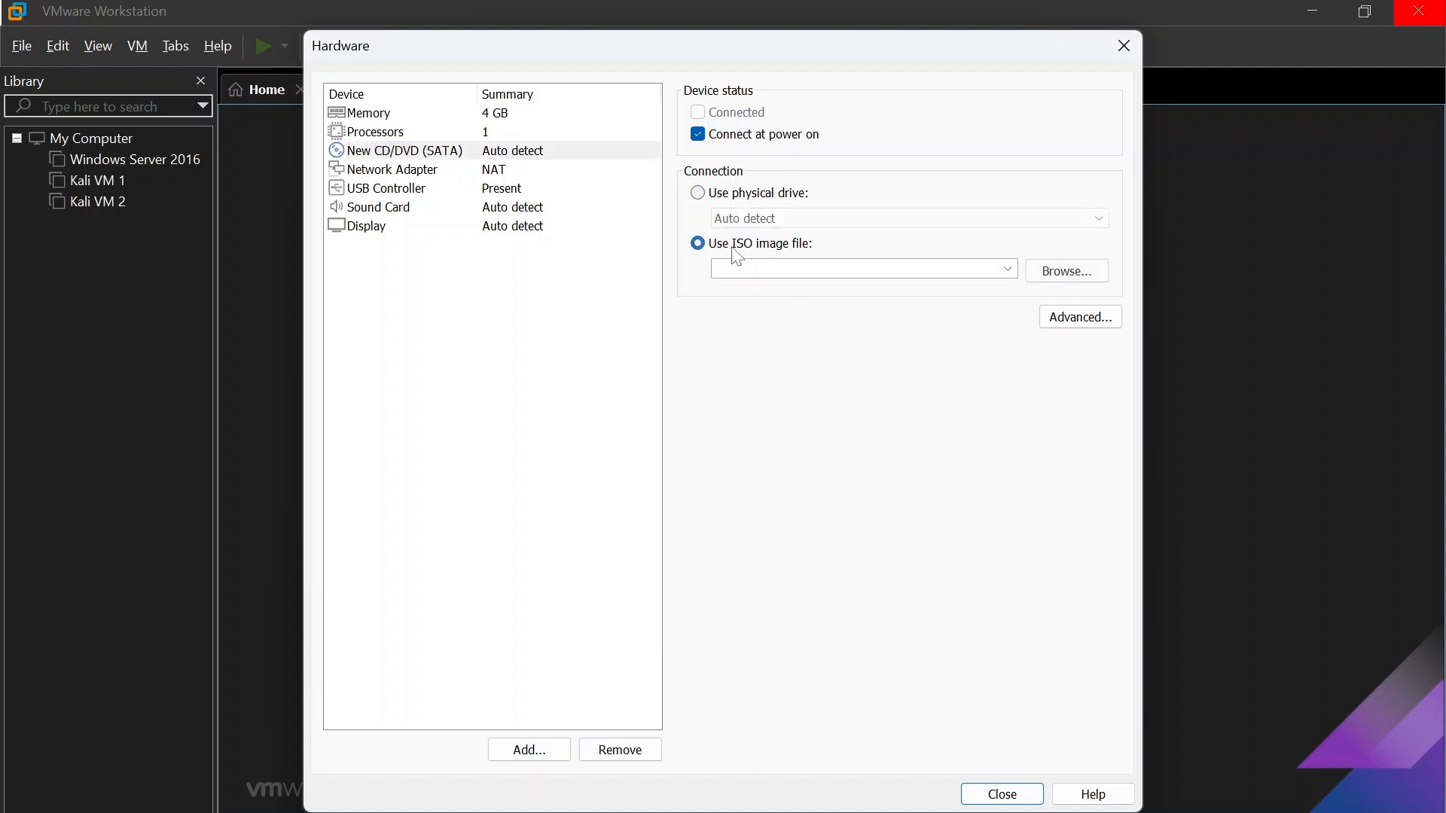
{"action": "left_click", "coordinate": [1056, 278]}
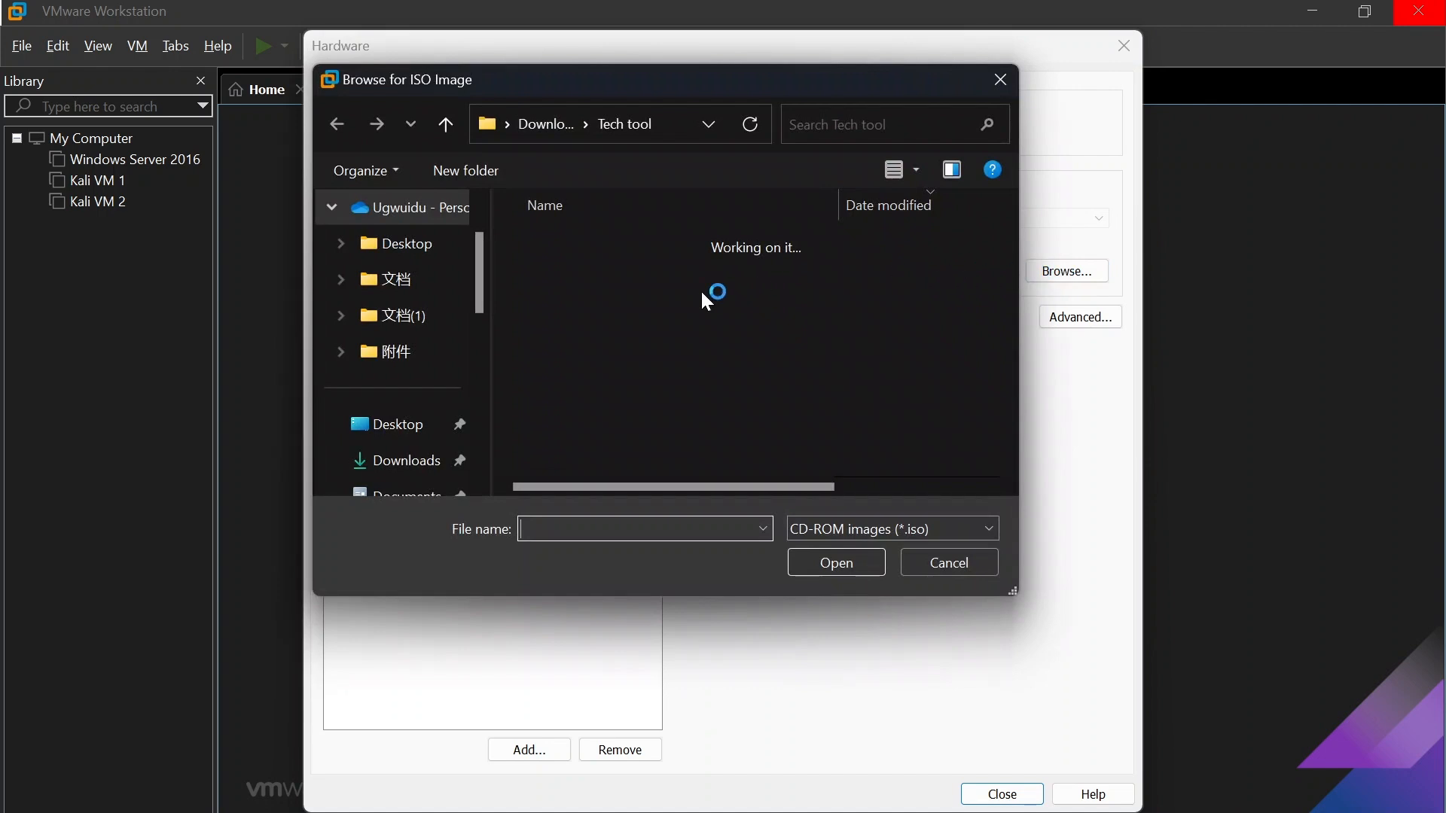
{"action": "left_click", "coordinate": [425, 465]}
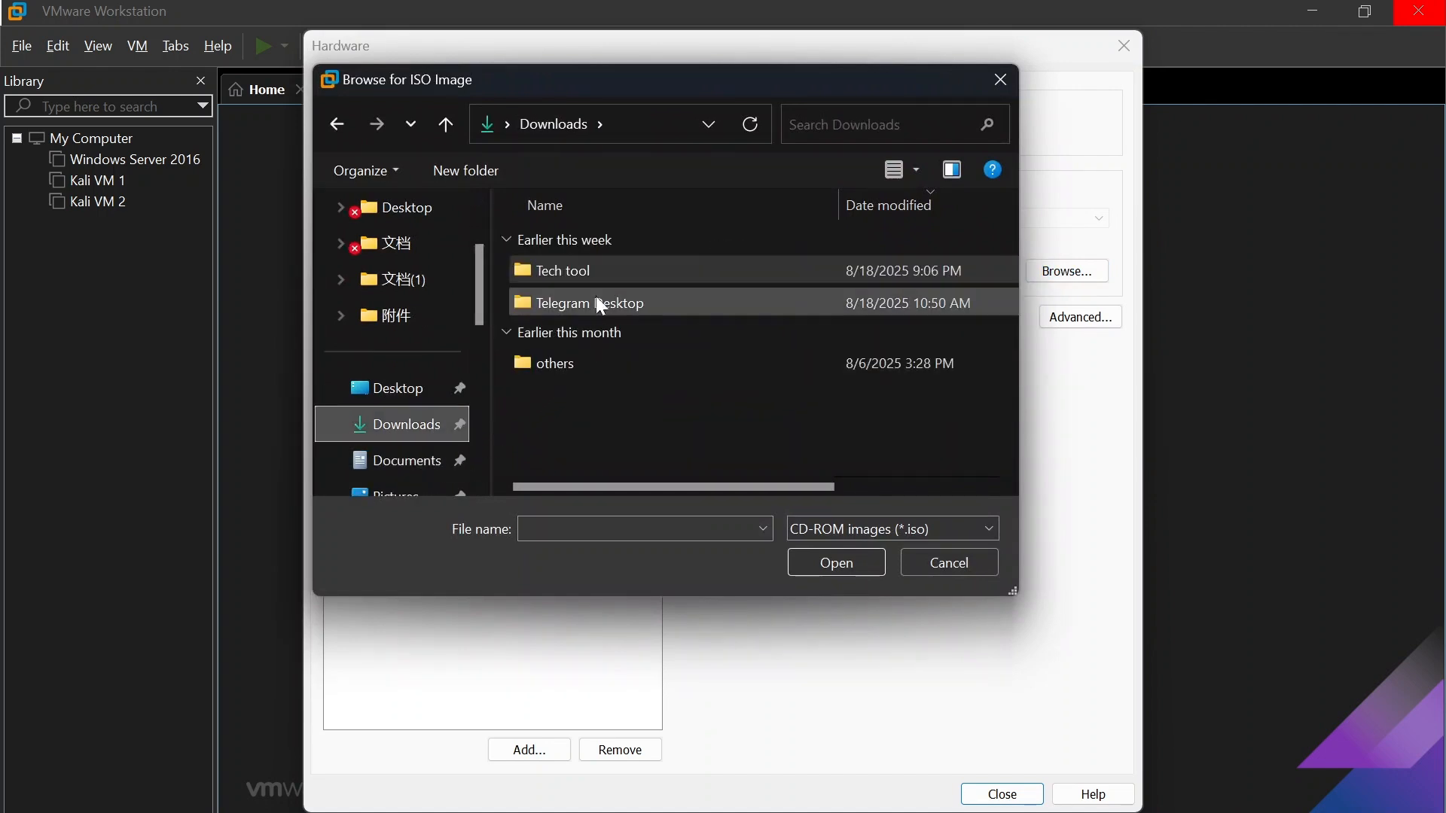
{"action": "double_click", "coordinate": [597, 277]}
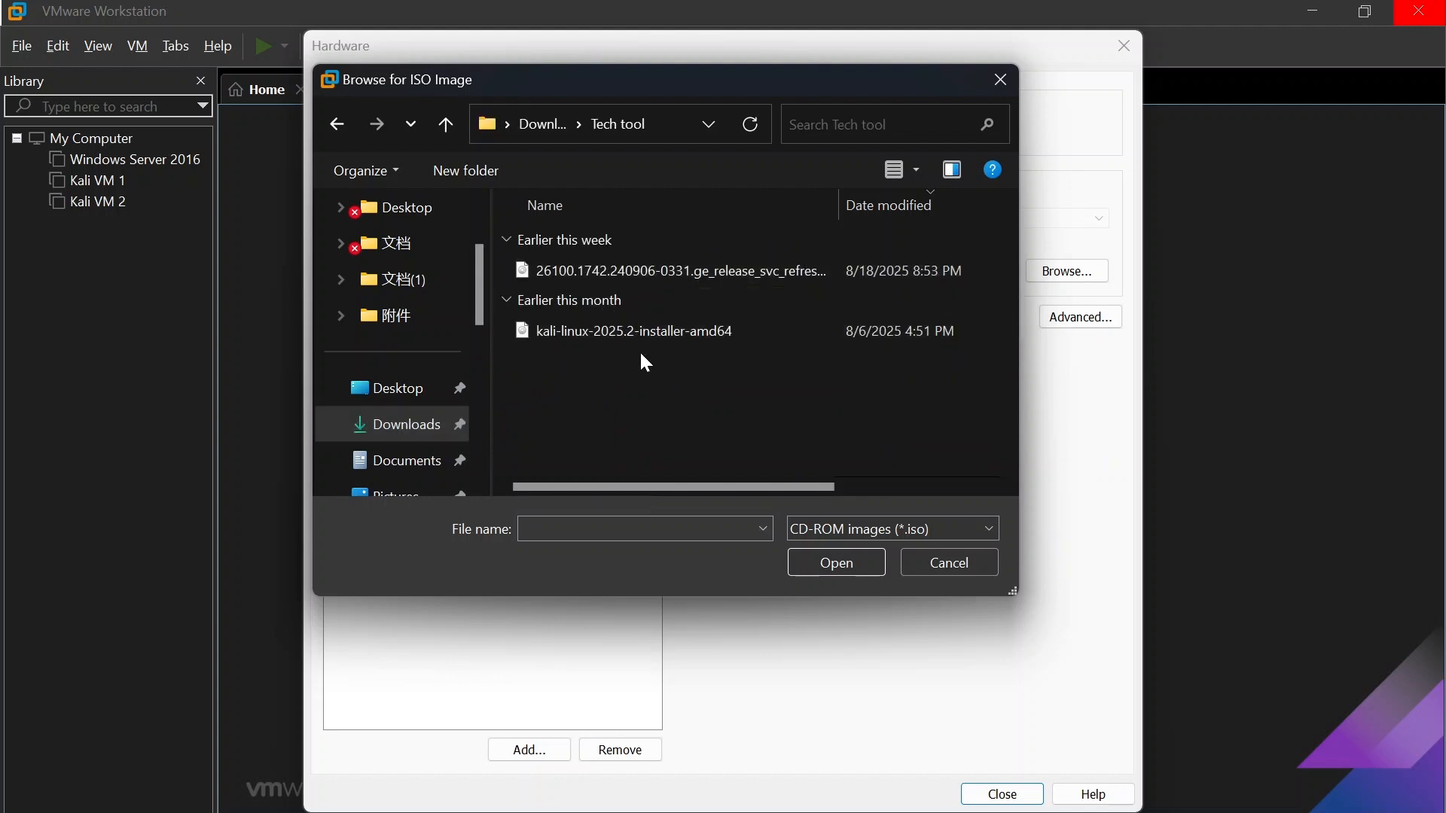
{"action": "double_click", "coordinate": [699, 273]}
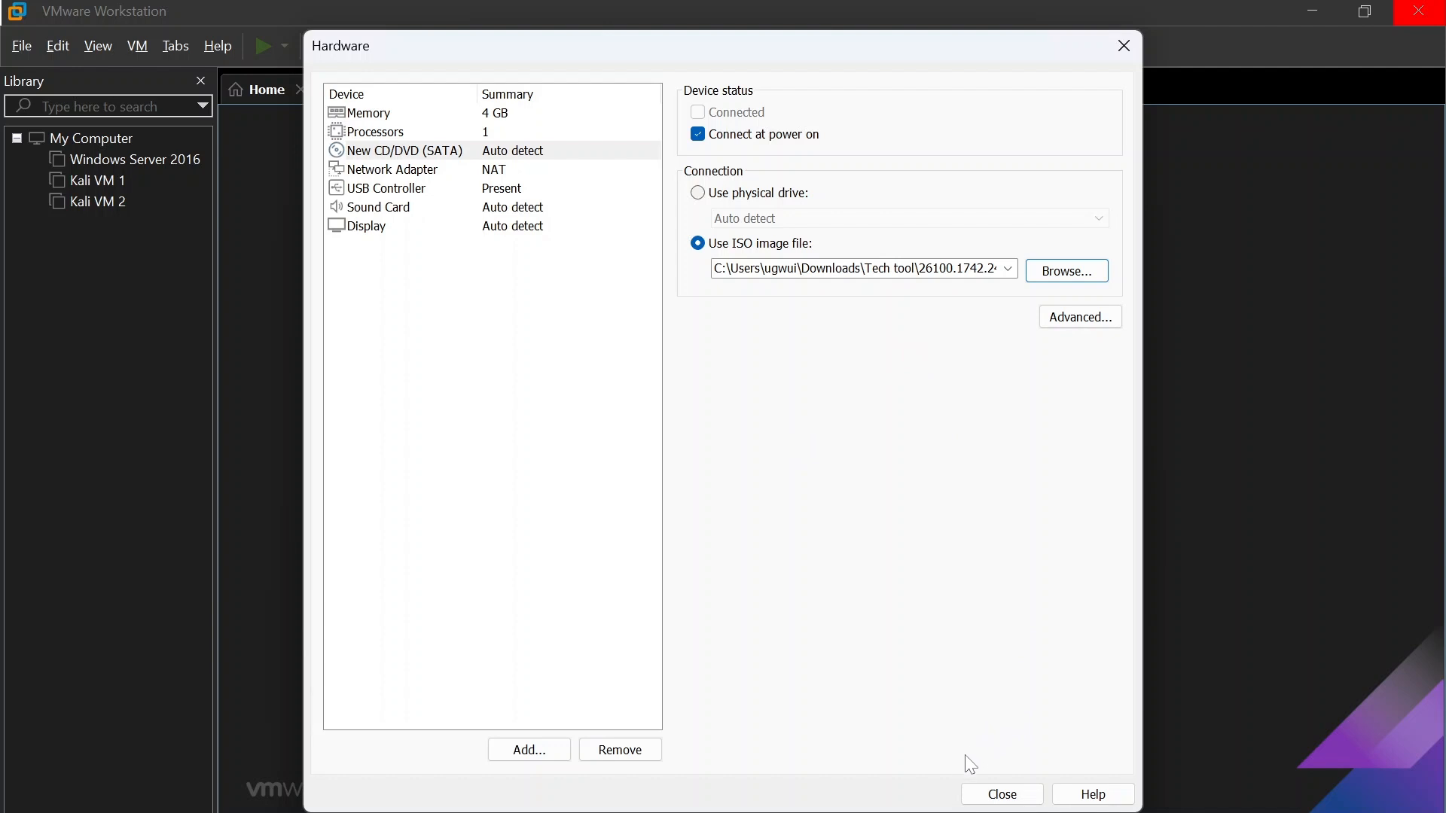
Step: Review the network adapter, USB controller, sound card and display settings of the new virtual machine
{"action": "left_click", "coordinate": [453, 172]}
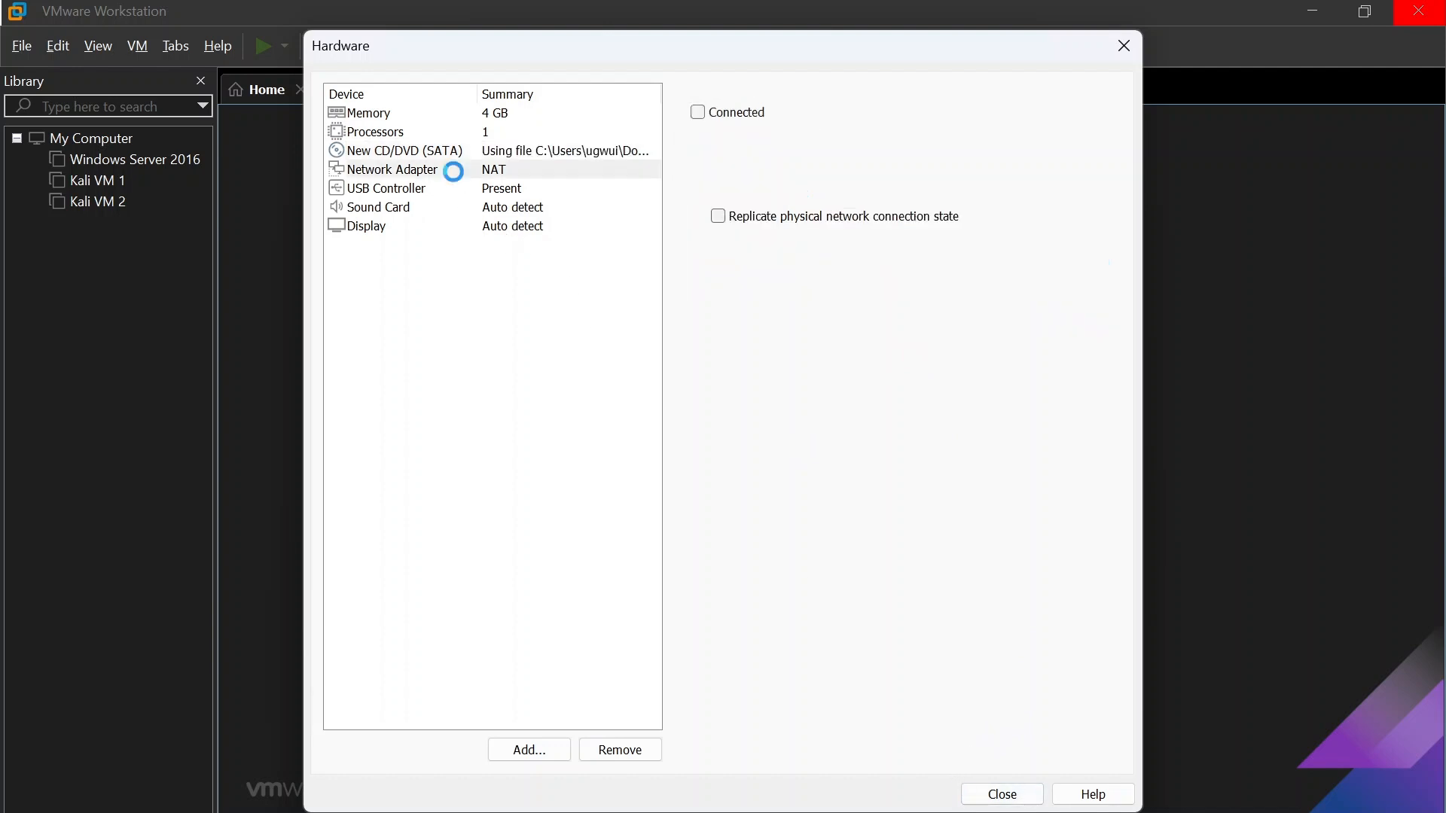
{"action": "left_click", "coordinate": [491, 190]}
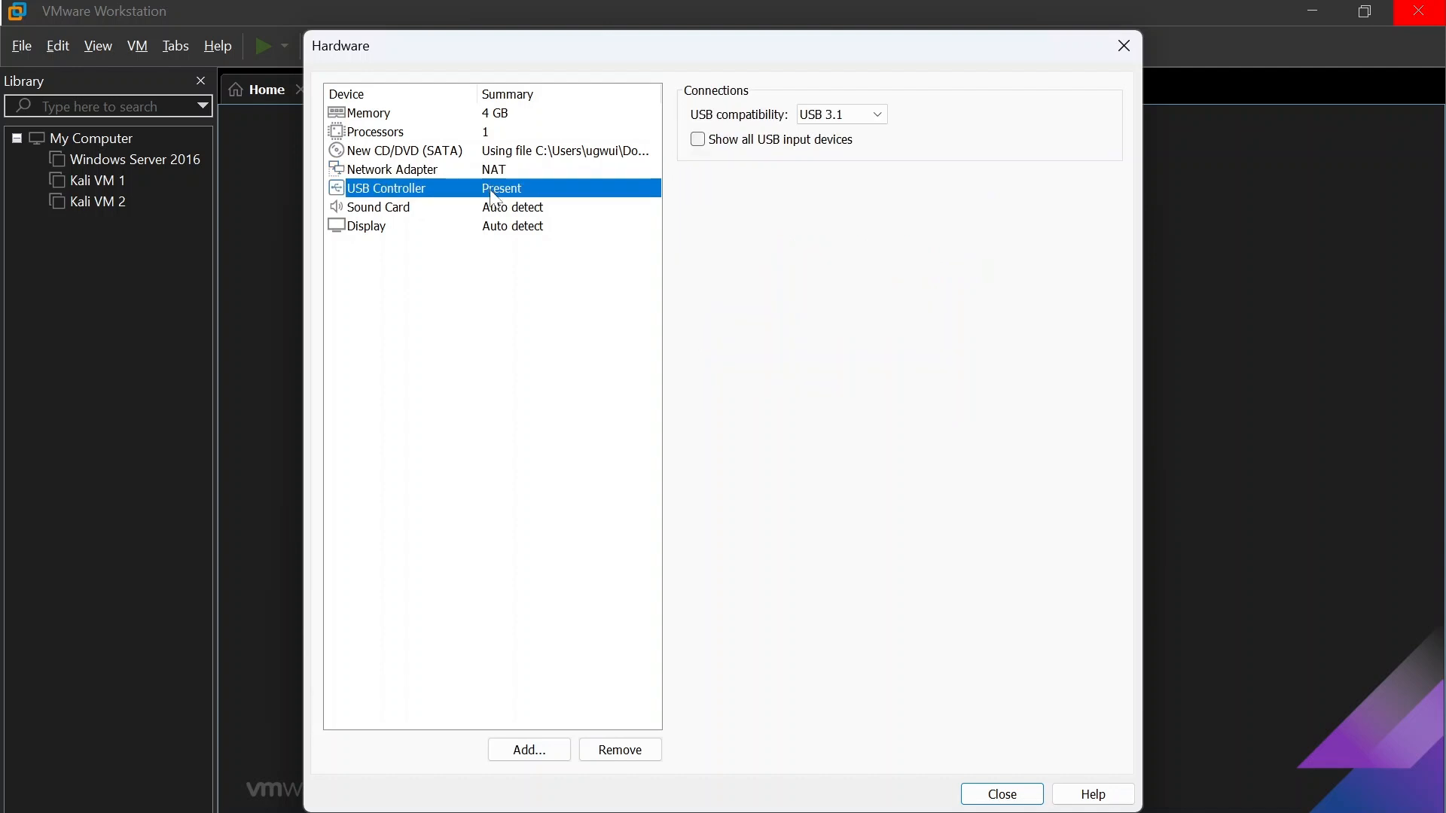
{"action": "left_click", "coordinate": [485, 209]}
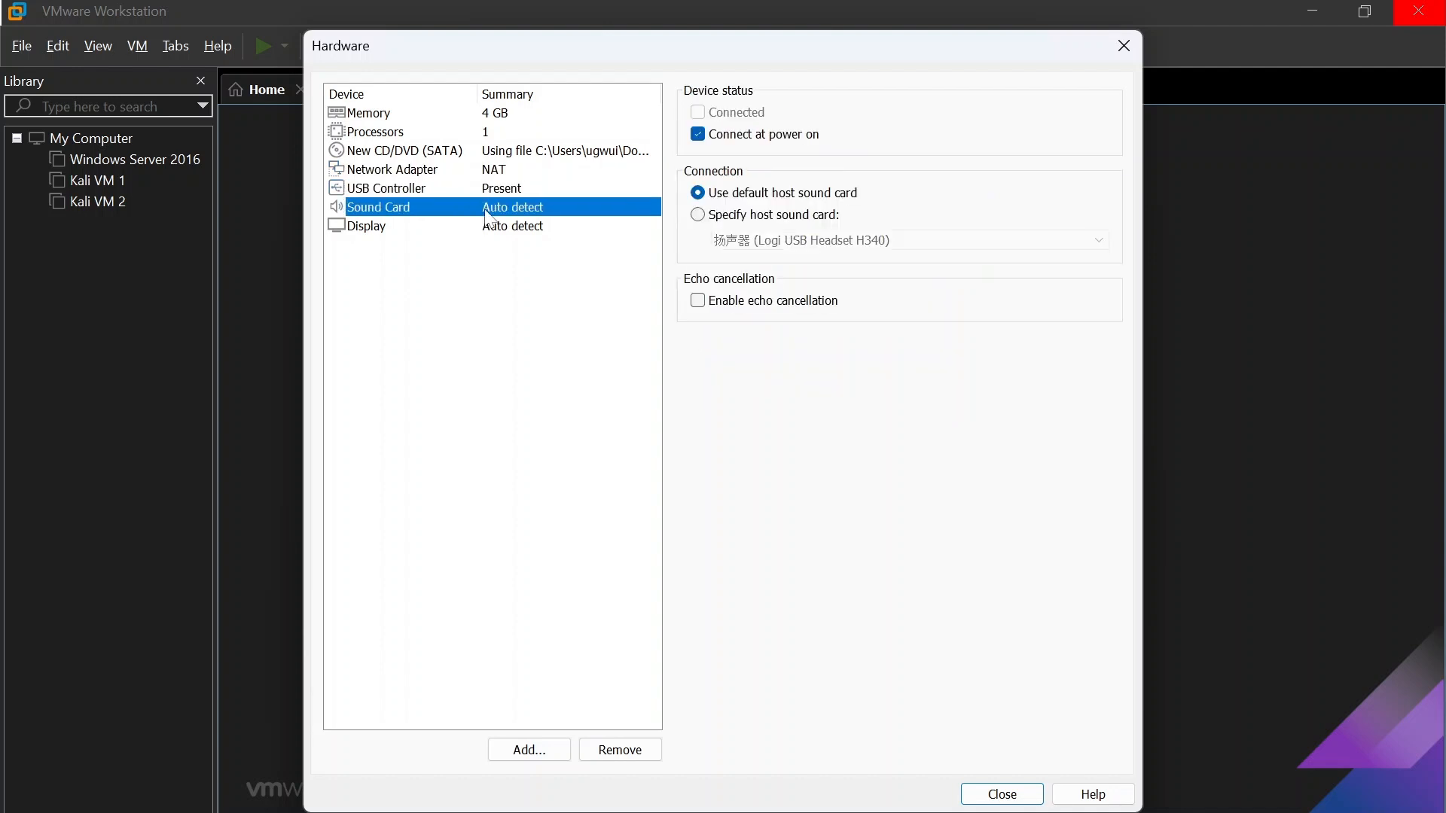
{"action": "left_click", "coordinate": [486, 227]}
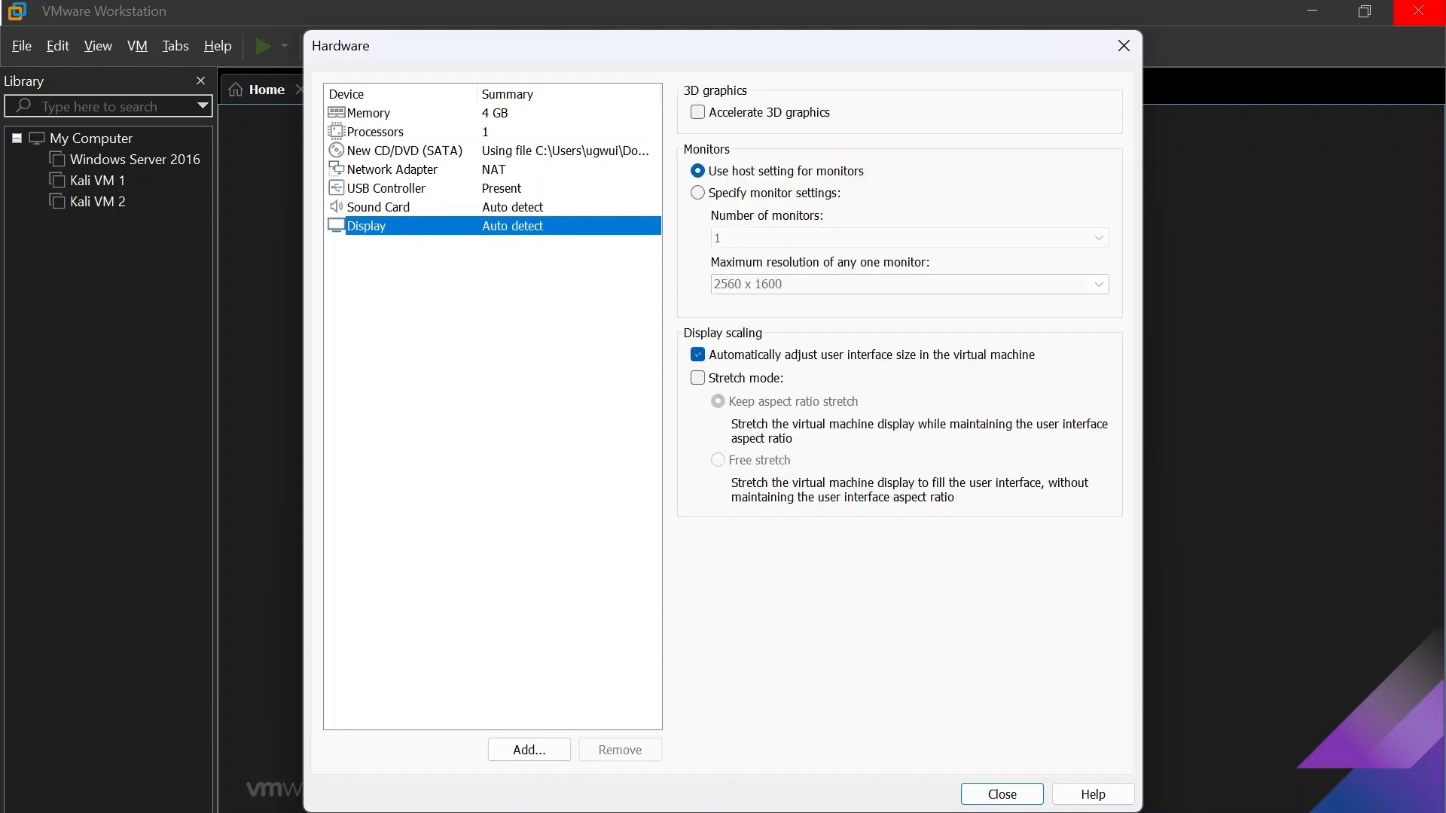
Step: Finish creating the Server01-2025 virtual machine and check its hardware in the virtual machine settings
{"action": "left_click", "coordinate": [1000, 792]}
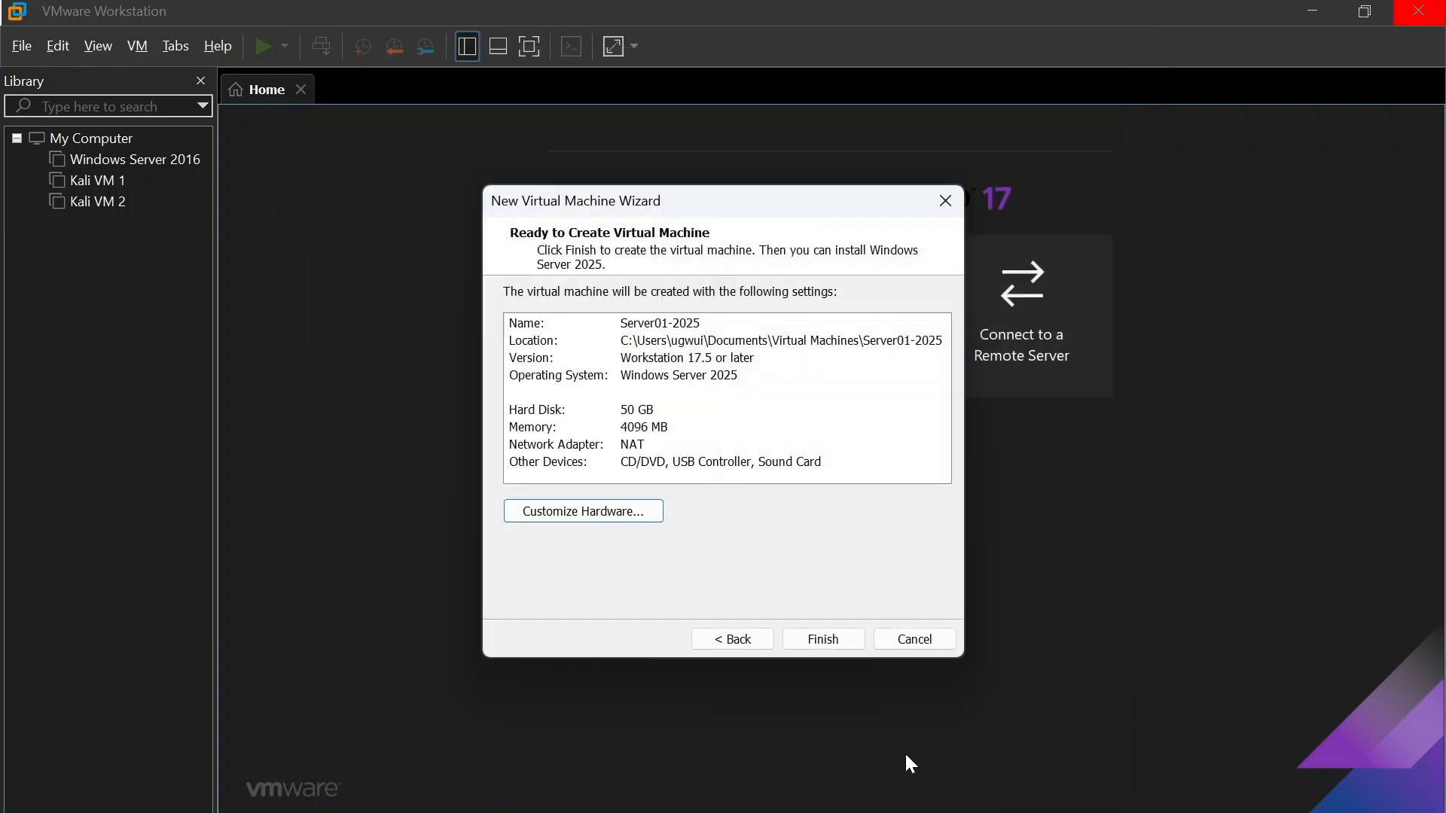
{"action": "left_click", "coordinate": [821, 644]}
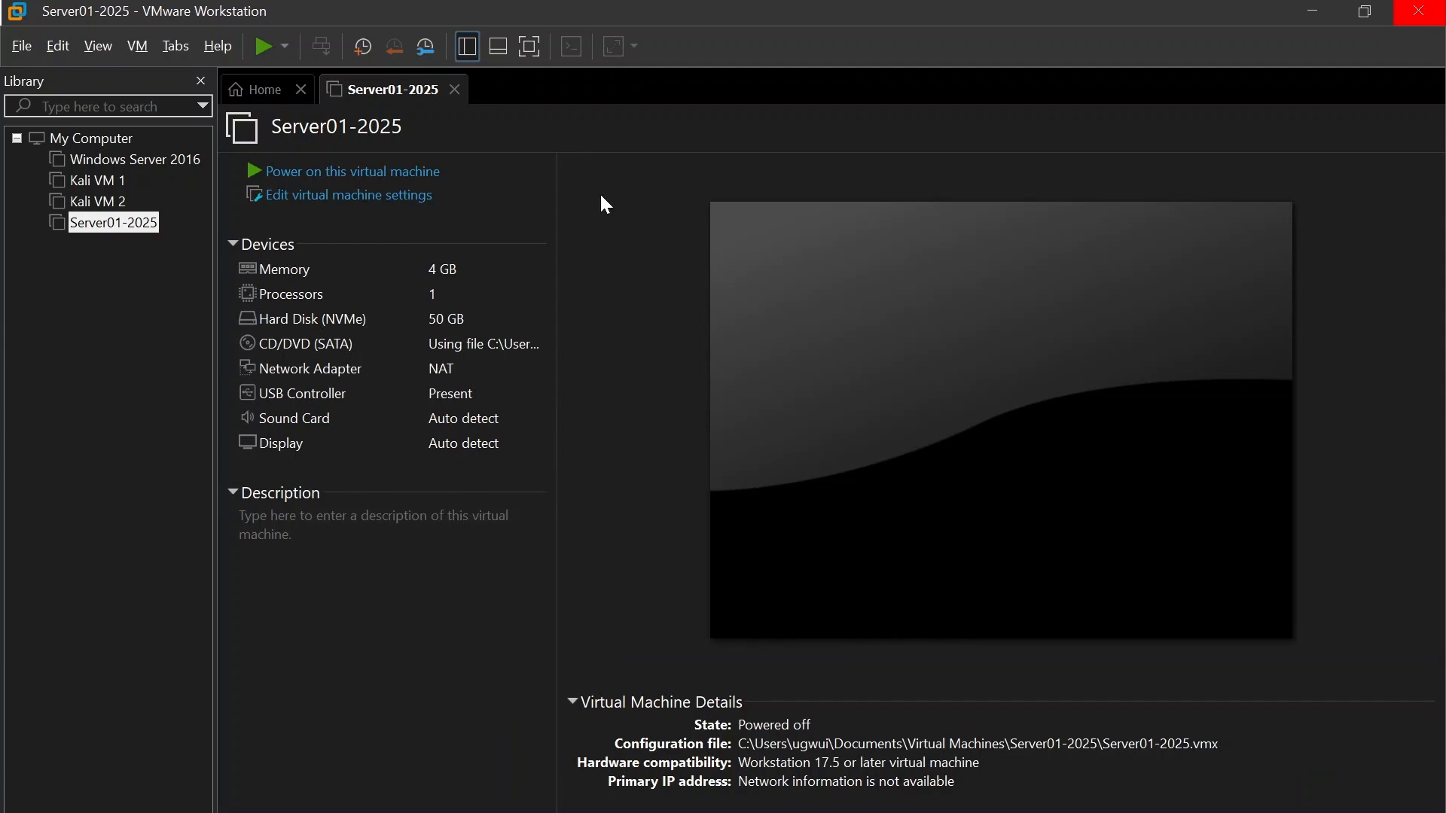
{"action": "left_click", "coordinate": [347, 197]}
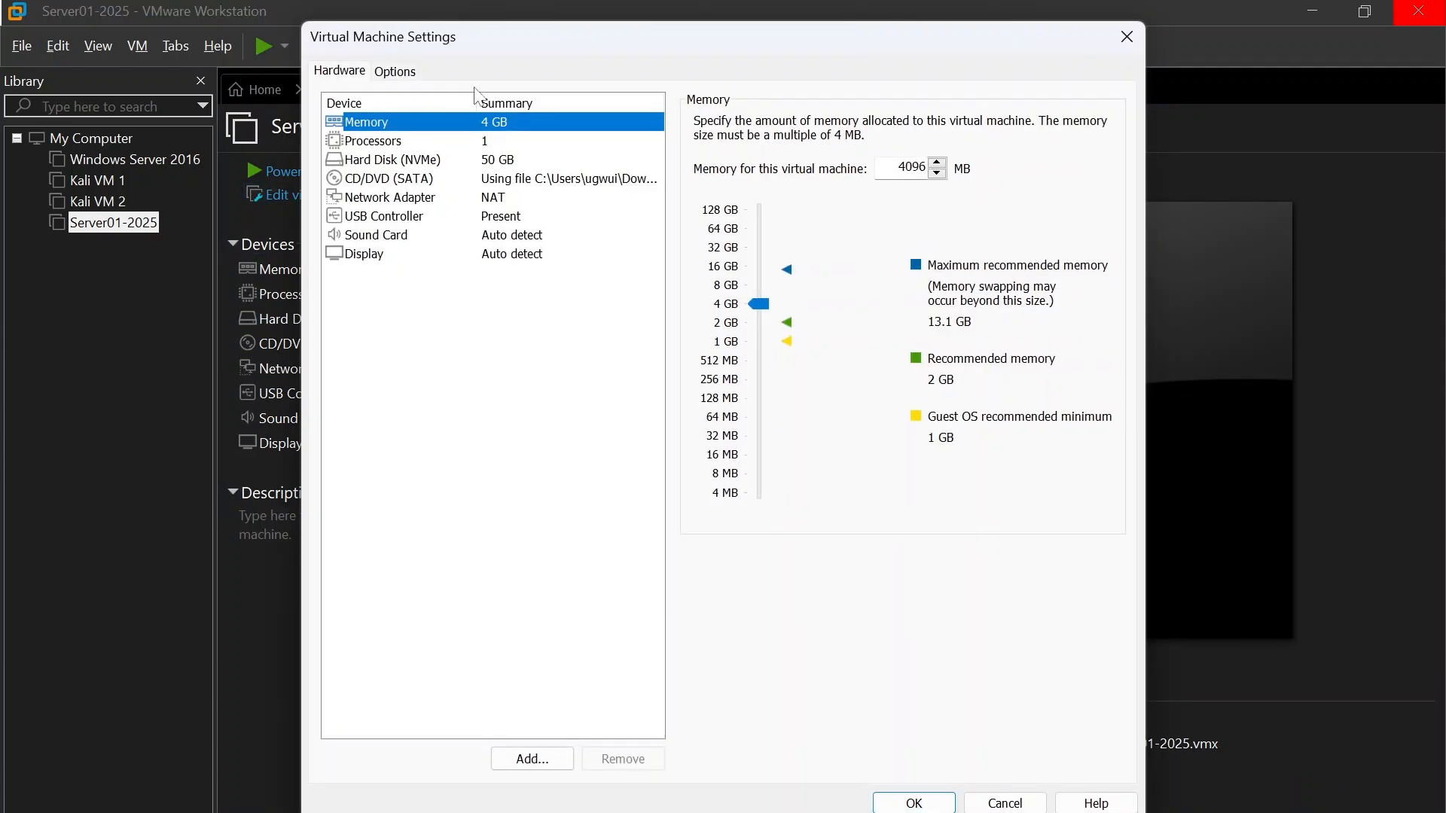
{"action": "left_click", "coordinate": [945, 800]}
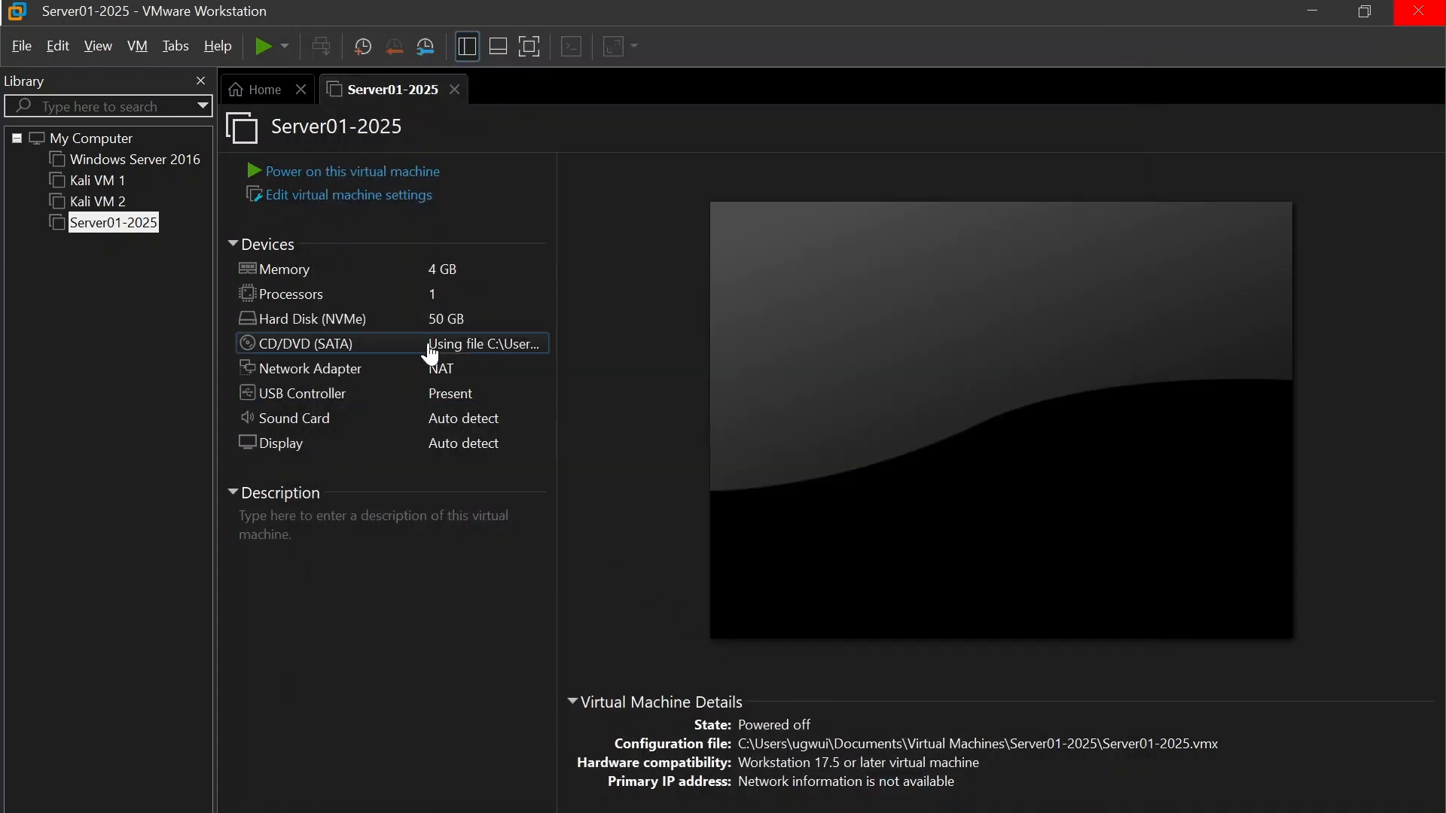
Step: Power on Server01-2025, dismiss the side channel mitigations hint and try to boot from the CD/DVD
{"action": "left_click", "coordinate": [375, 177]}
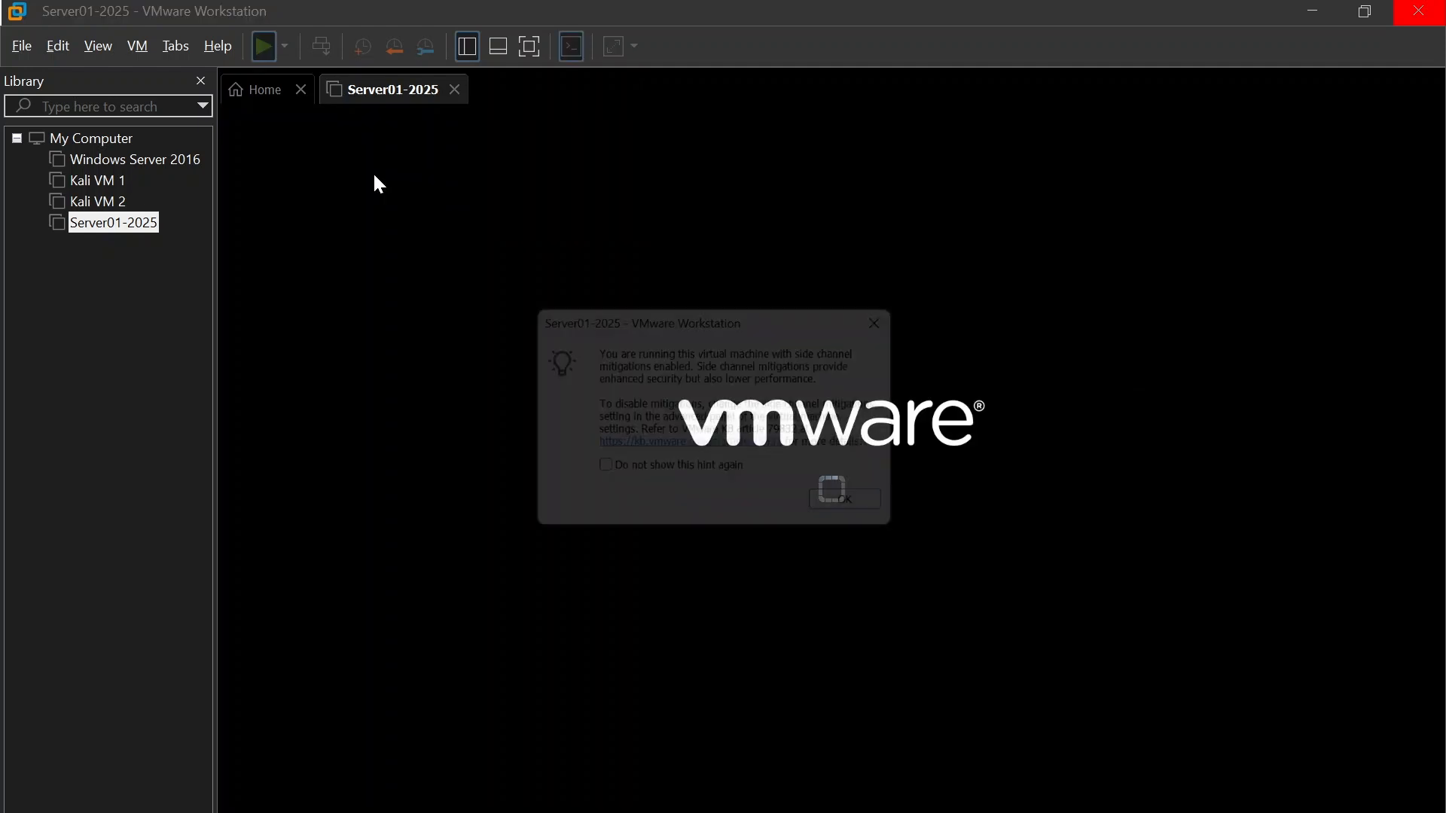
{"action": "left_click", "coordinate": [873, 517]}
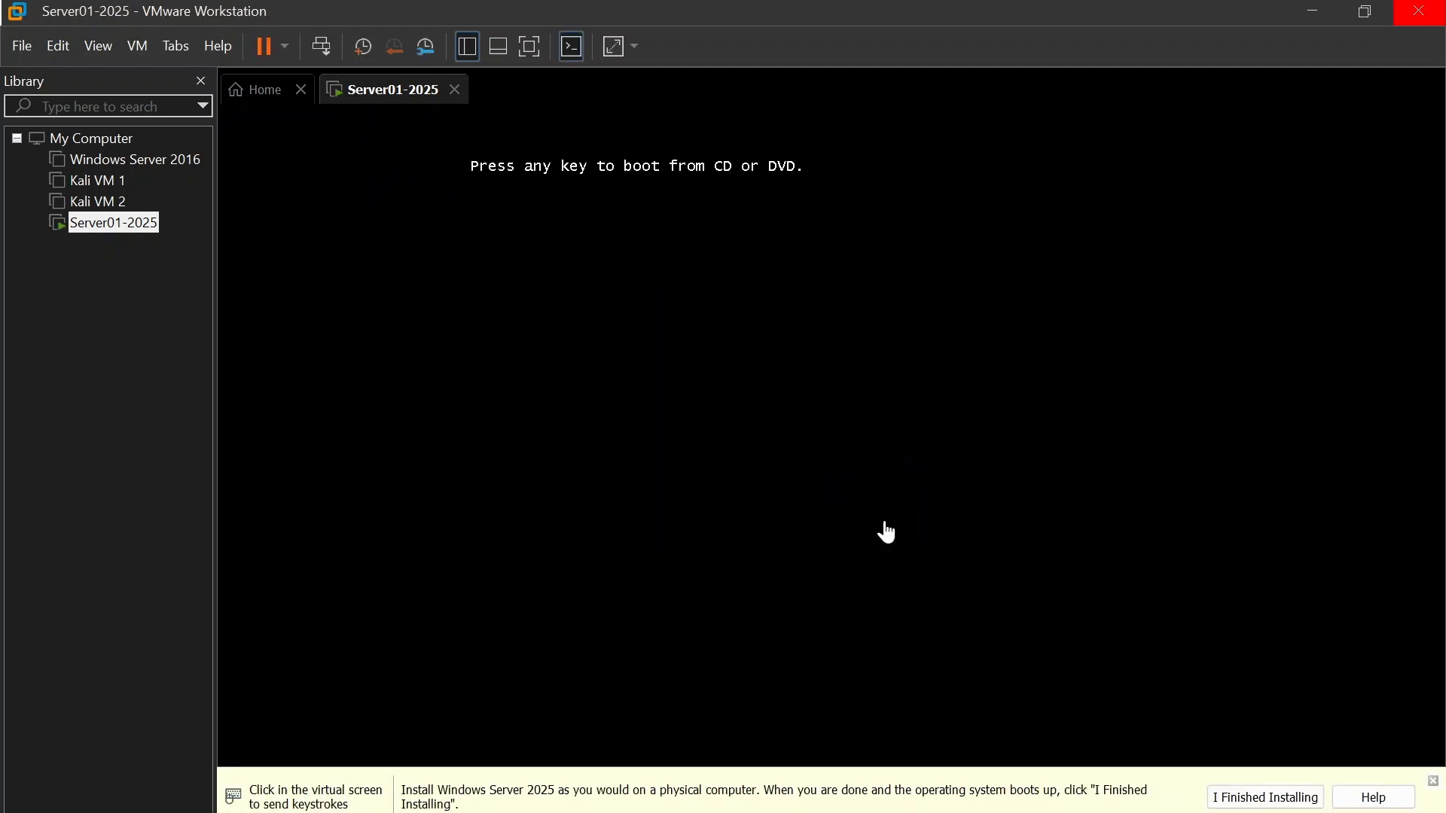
{"action": "left_click", "coordinate": [851, 436]}
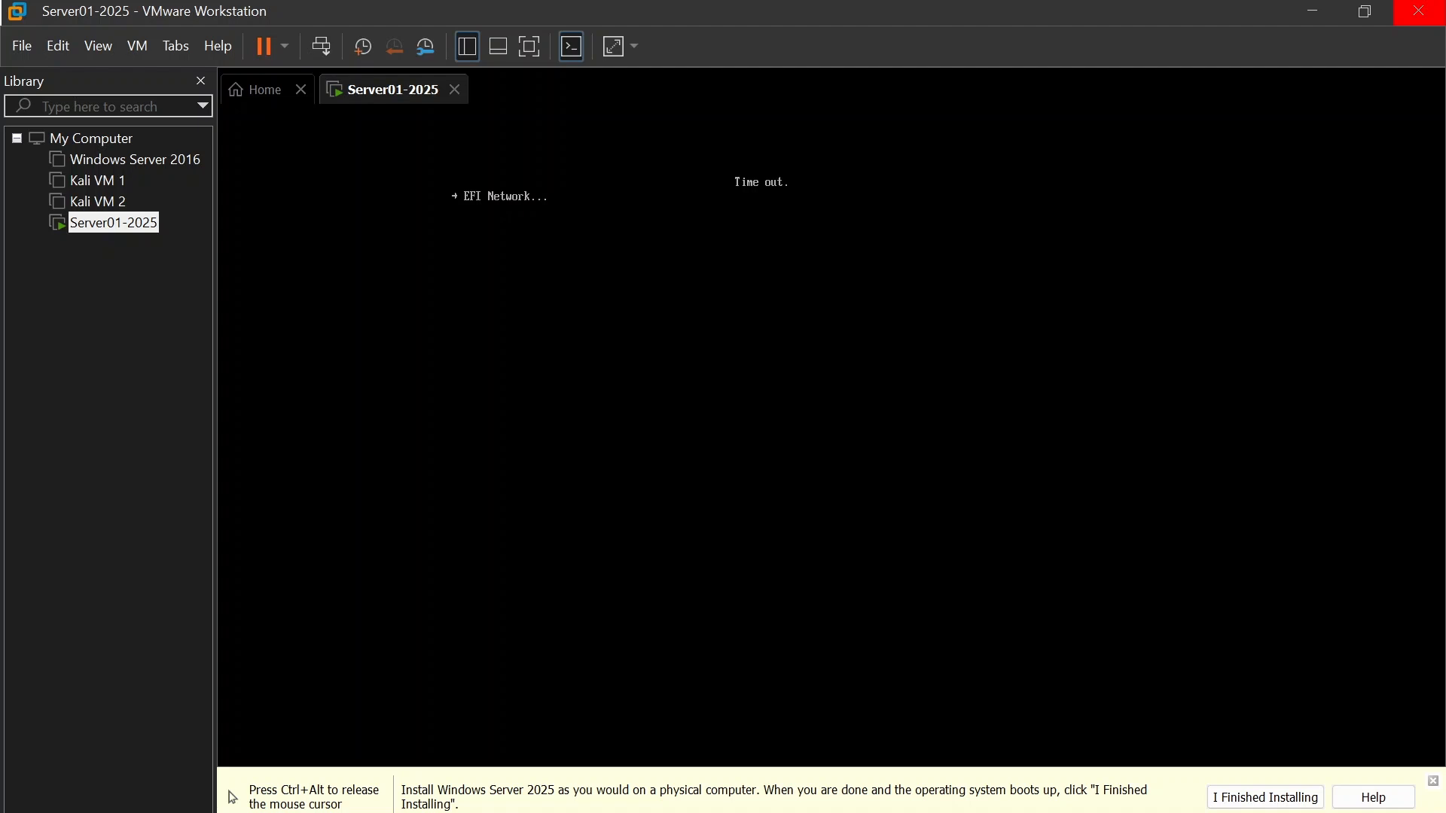
{"action": "key", "text": "ctrl+alt"}
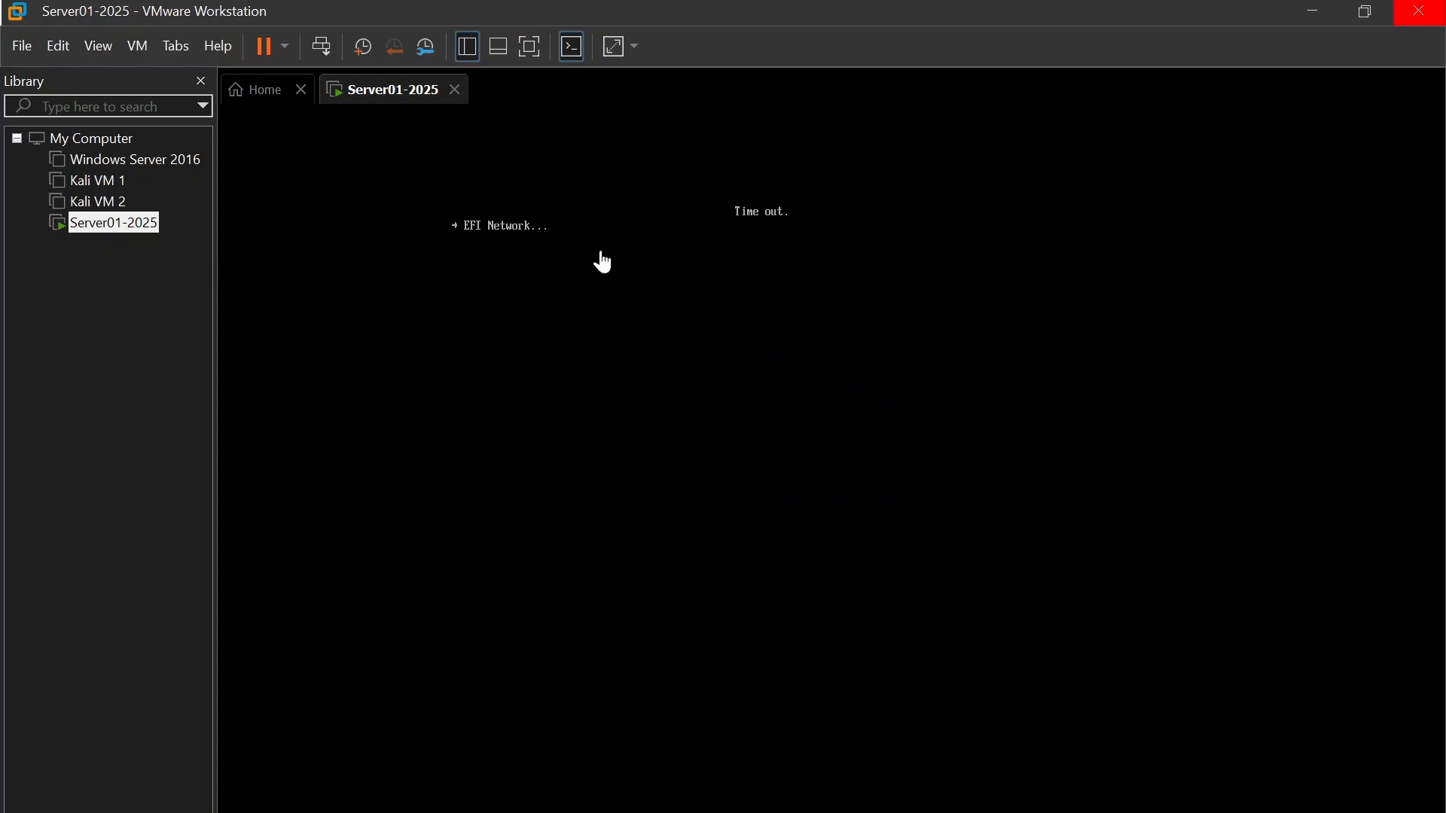
Step: Shut down the guest operating system of Server01-2025
{"action": "right_click", "coordinate": [414, 91]}
{"action": "mouse_move", "coordinate": [522, 141]}
{"action": "left_click", "coordinate": [723, 163]}
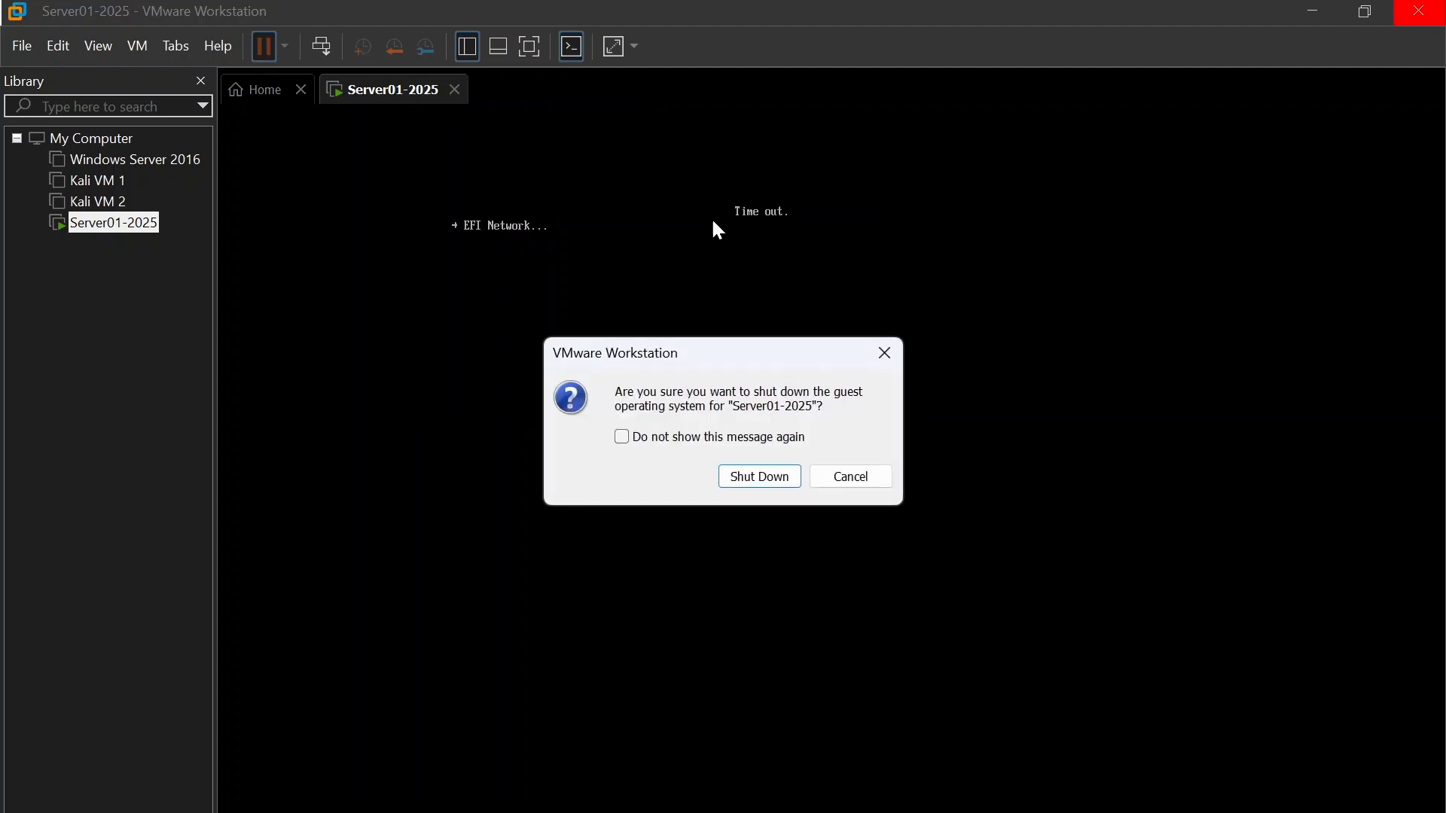
{"action": "left_click", "coordinate": [749, 488]}
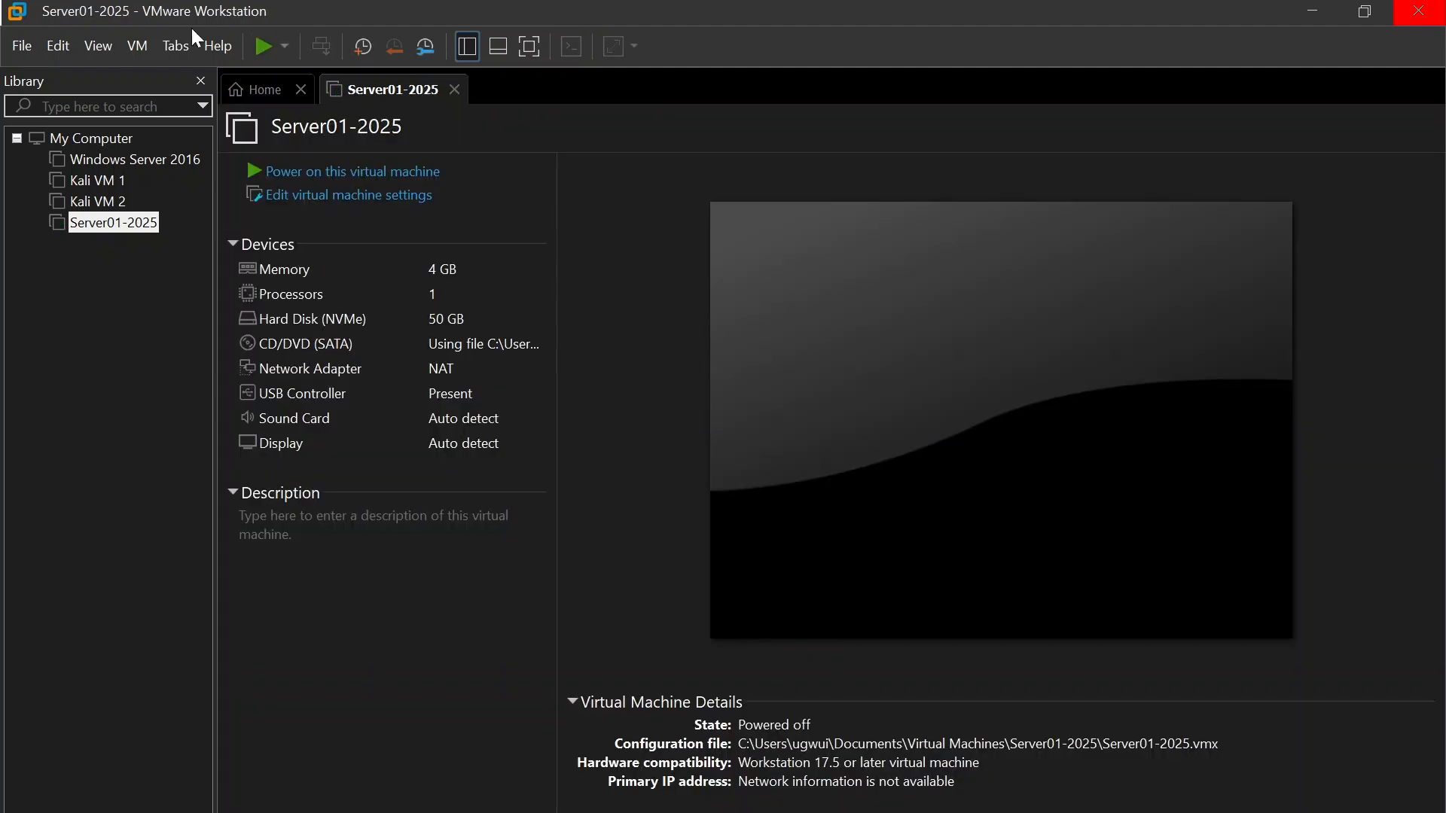
Step: Power on Server01-2025 again, boot it from the CD/DVD and start Windows Setup [EMS Enabled]
{"action": "left_click", "coordinate": [376, 173]}
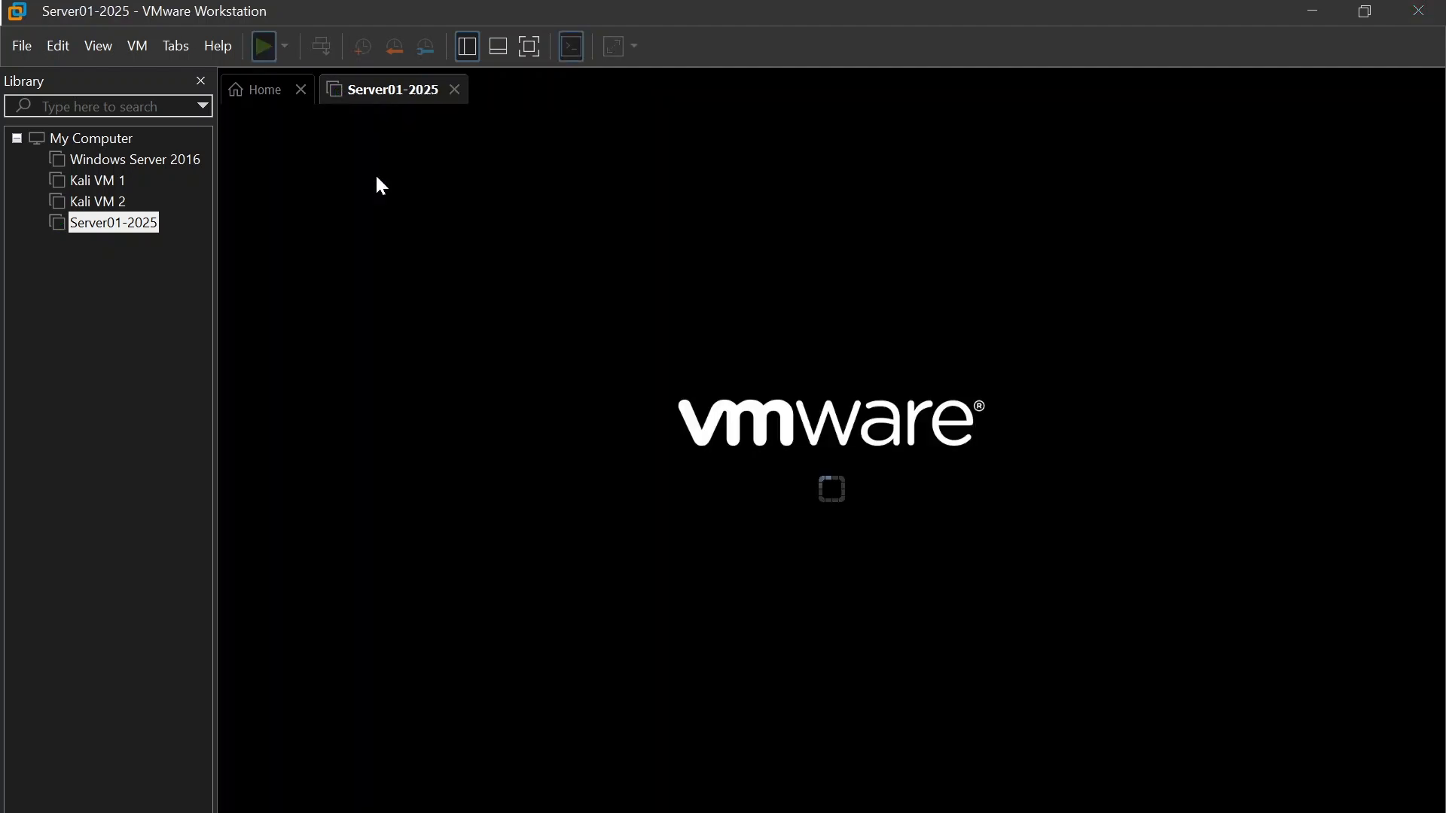
{"action": "left_click", "coordinate": [867, 518]}
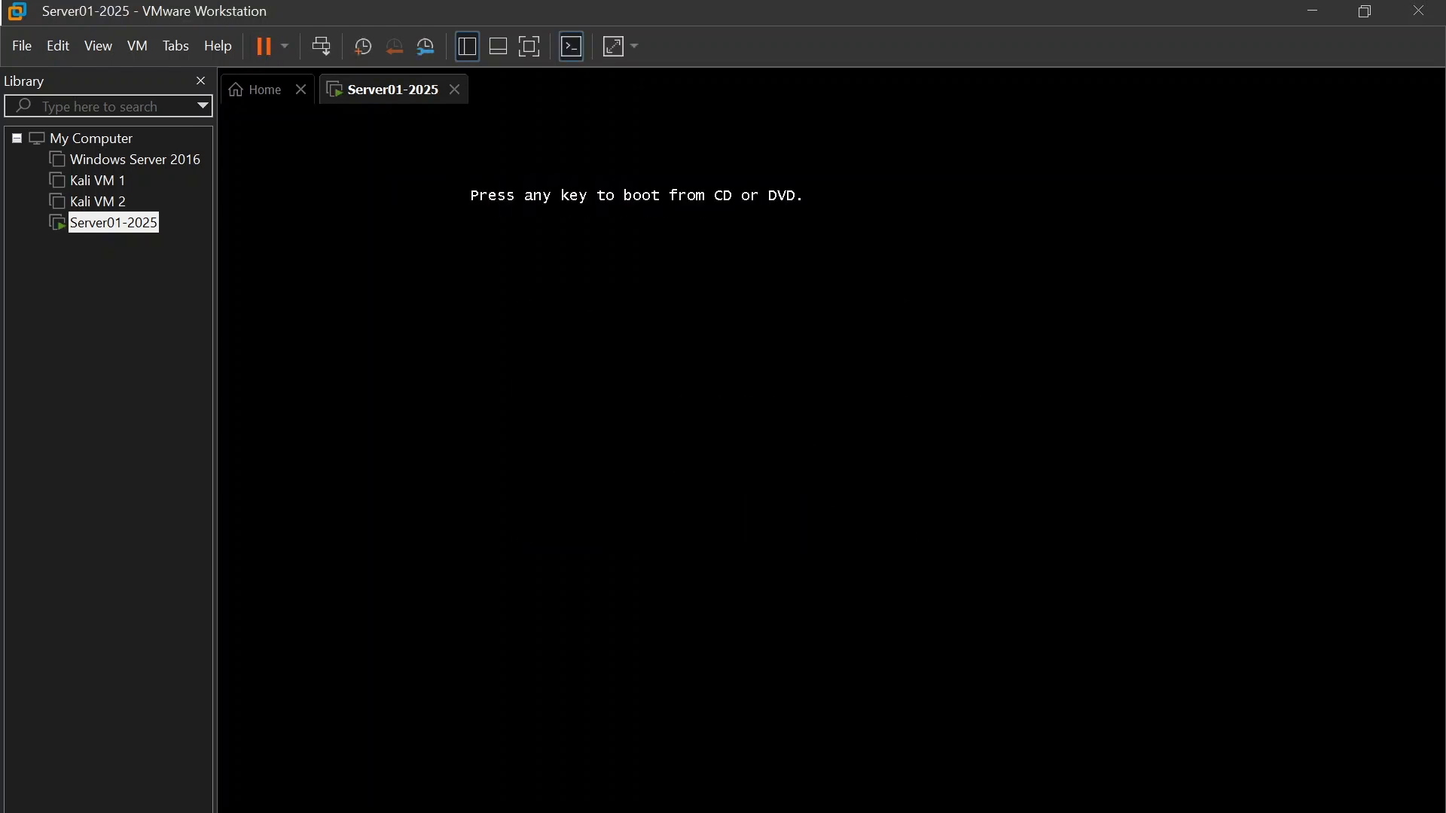
{"action": "key", "text": "Return"}
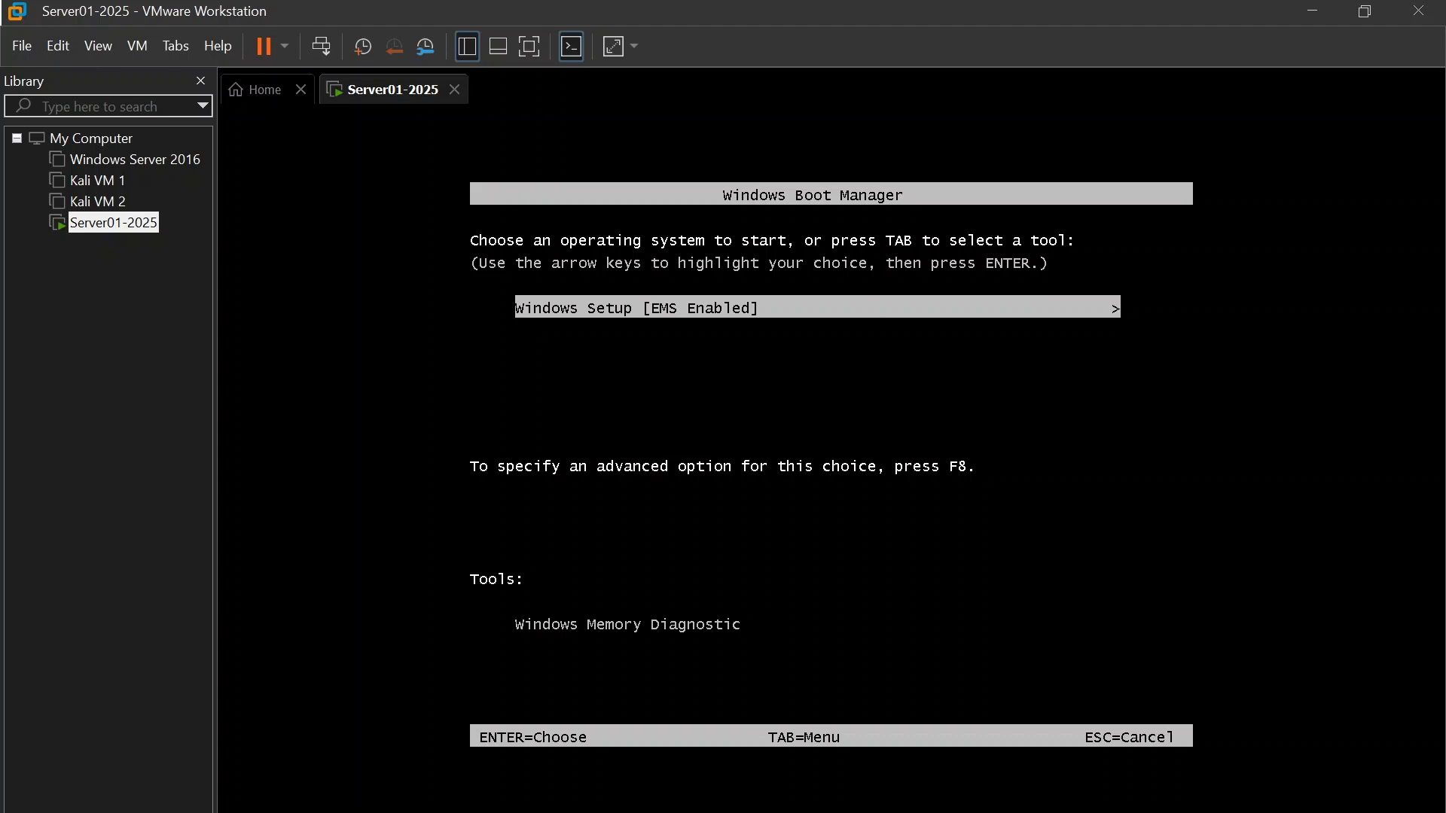
{"action": "key", "text": "Return"}
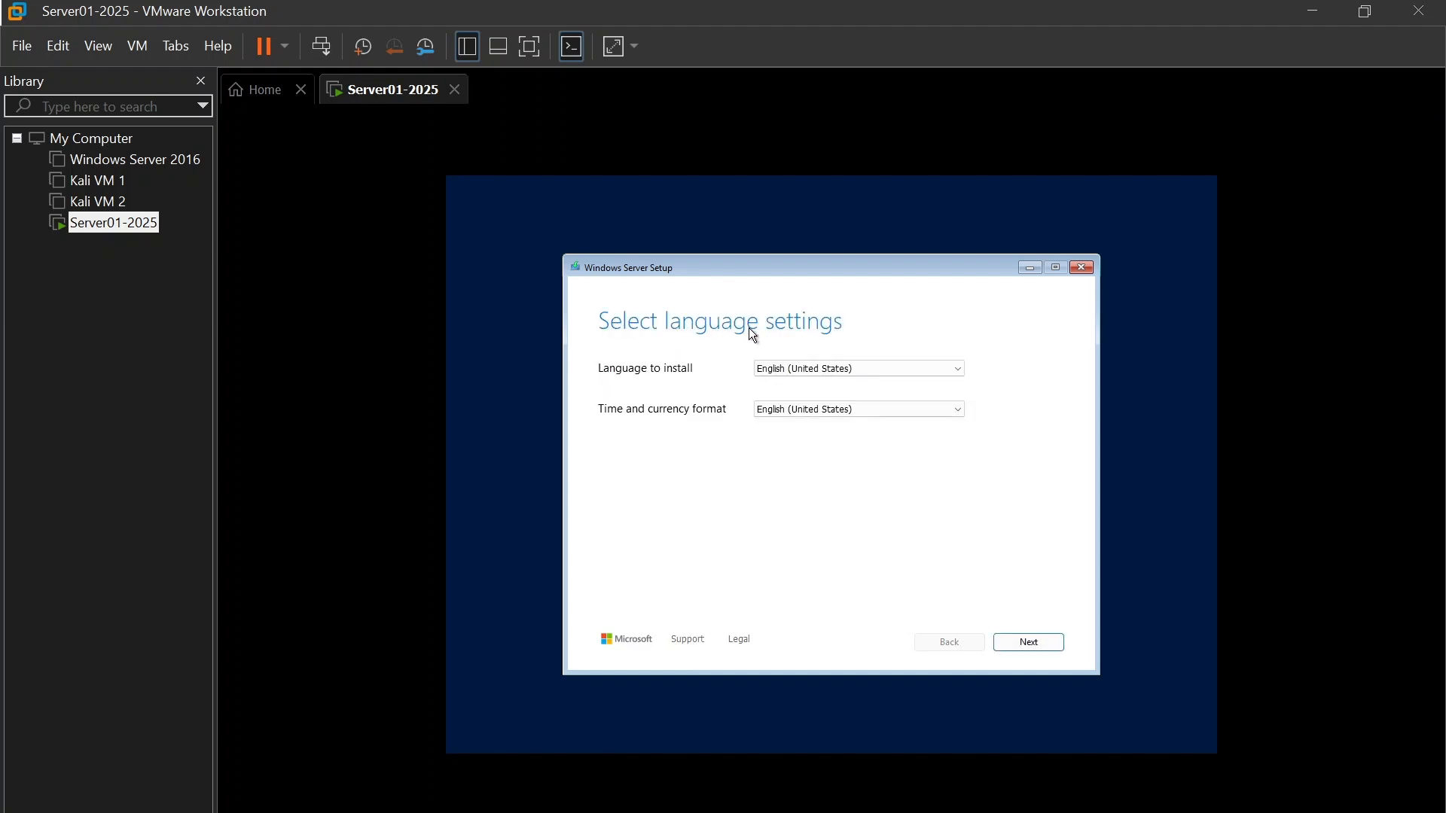
Step: Keep English (United States) as the setup language and time and currency format, and US as the keyboard input method
{"action": "left_click", "coordinate": [815, 372]}
{"action": "left_click", "coordinate": [816, 373]}
{"action": "left_click", "coordinate": [814, 411]}
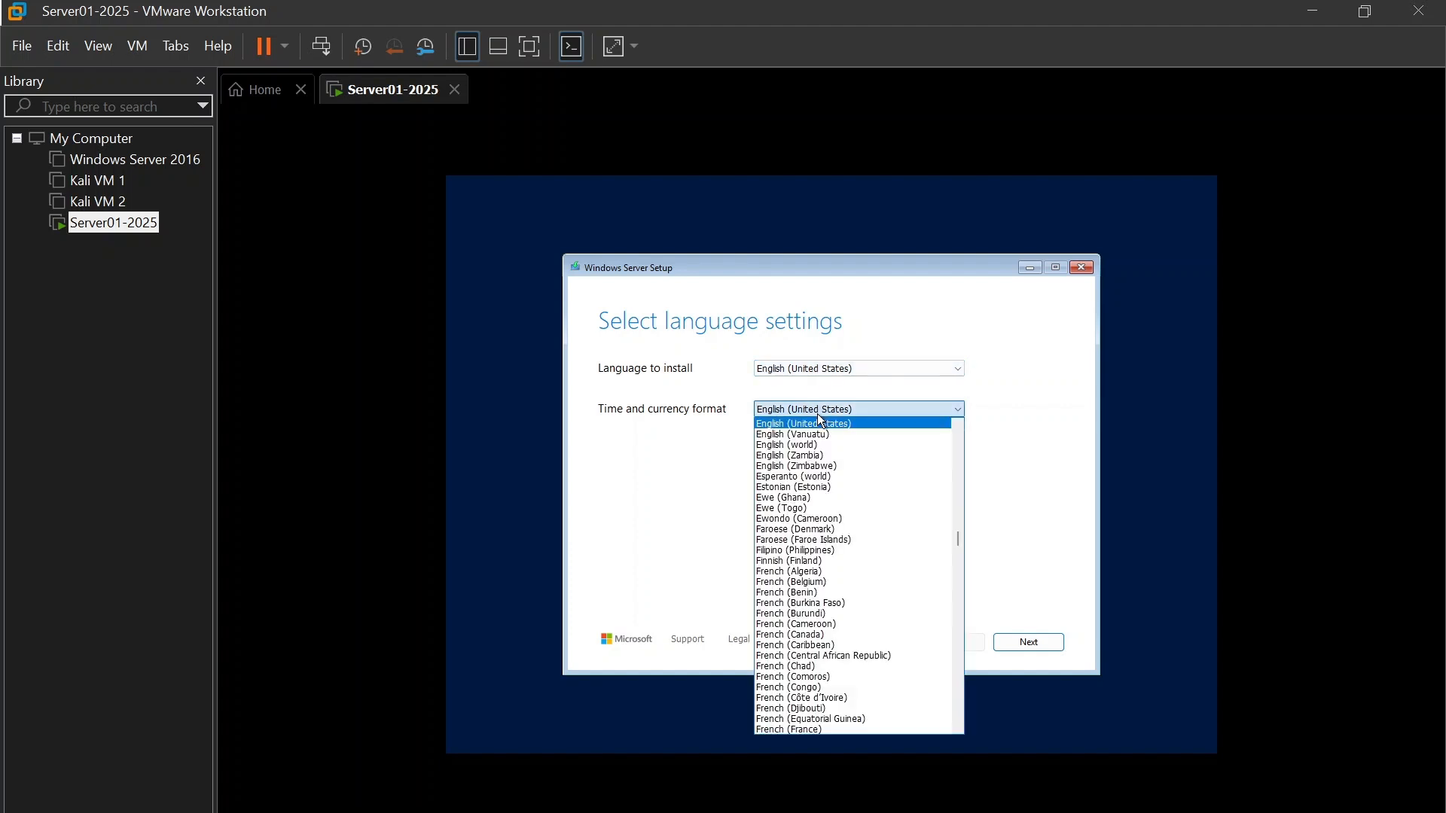
{"action": "left_click", "coordinate": [819, 414]}
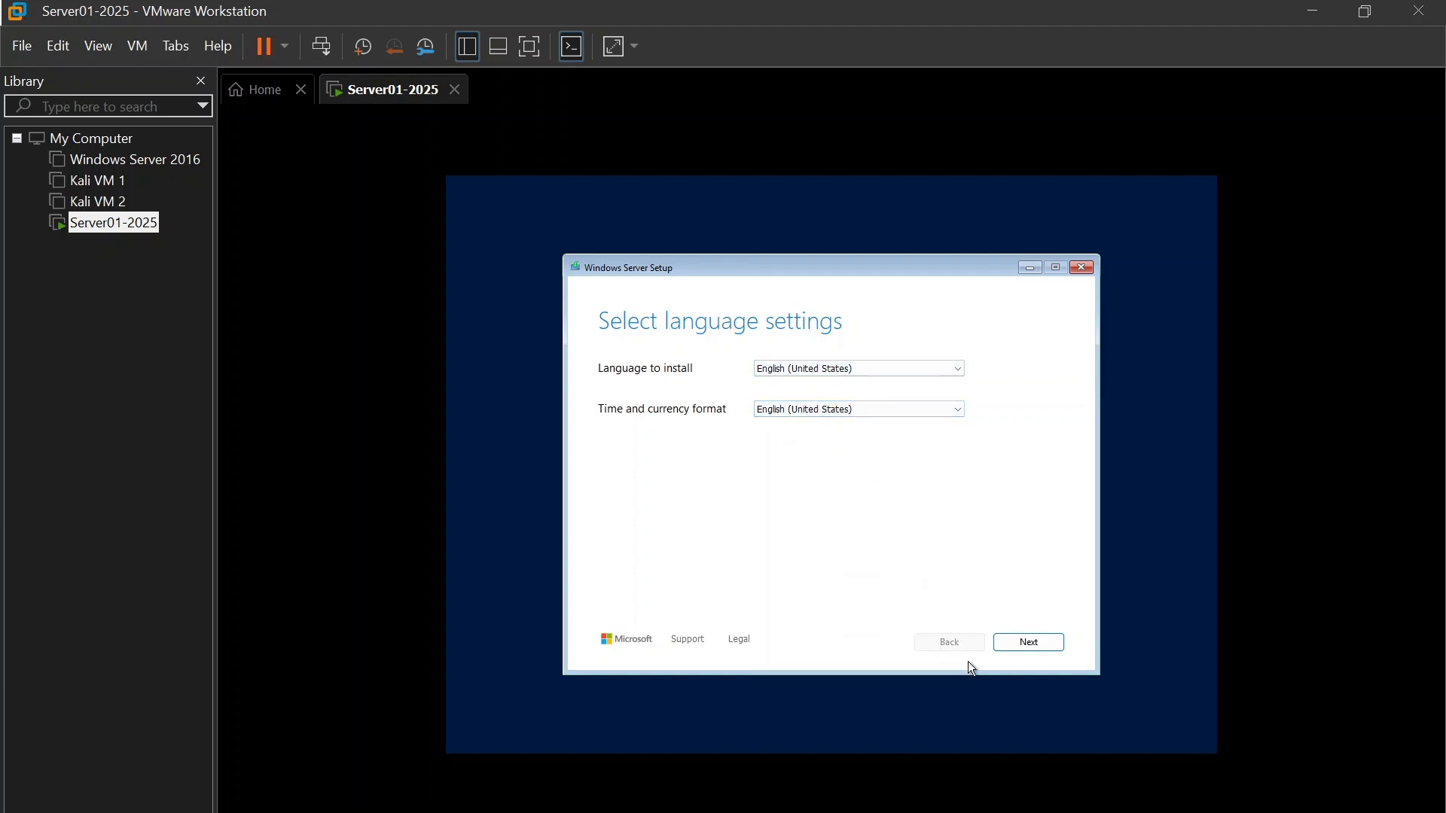
{"action": "left_click", "coordinate": [1047, 646]}
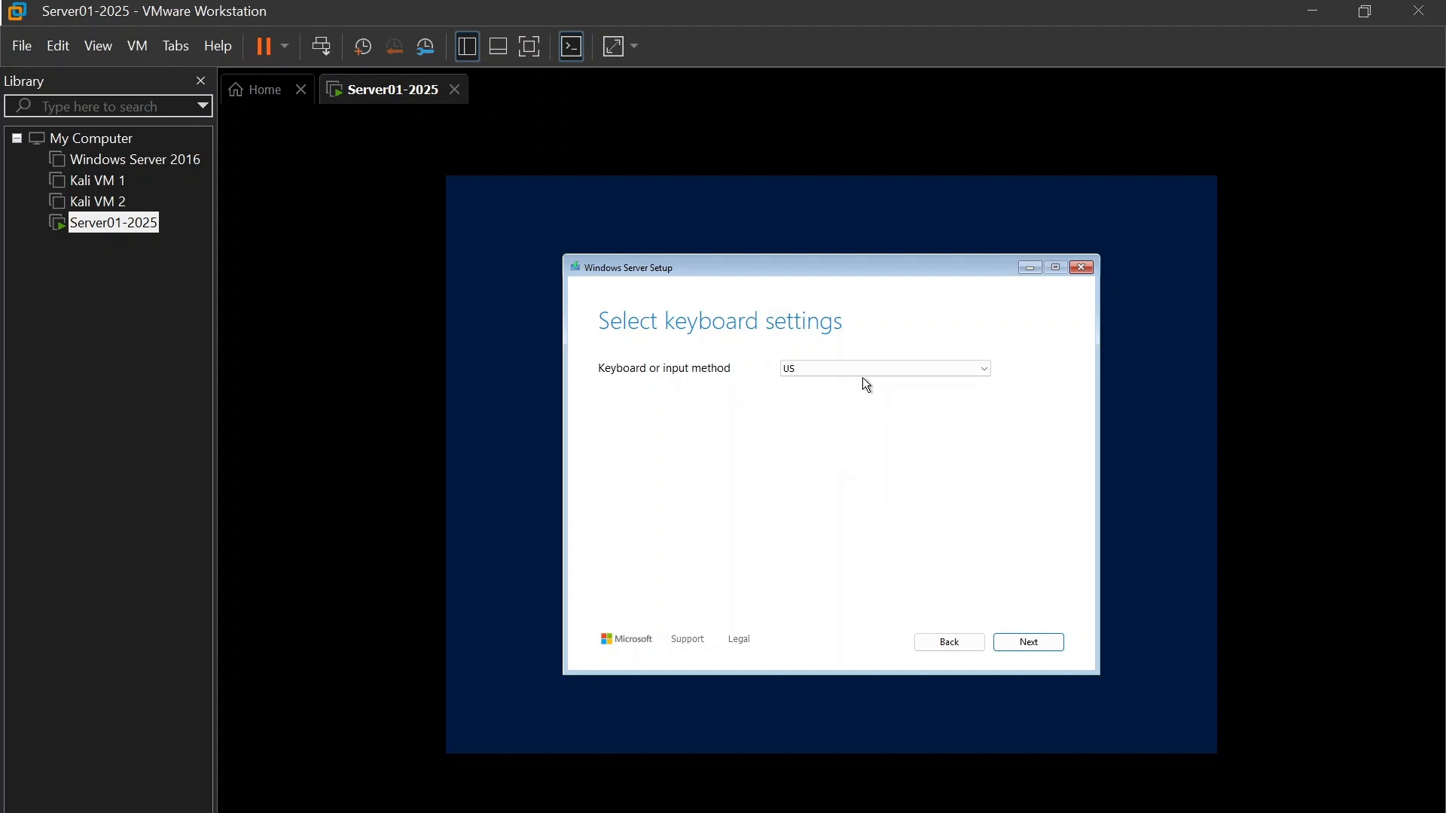
{"action": "left_click", "coordinate": [1013, 648]}
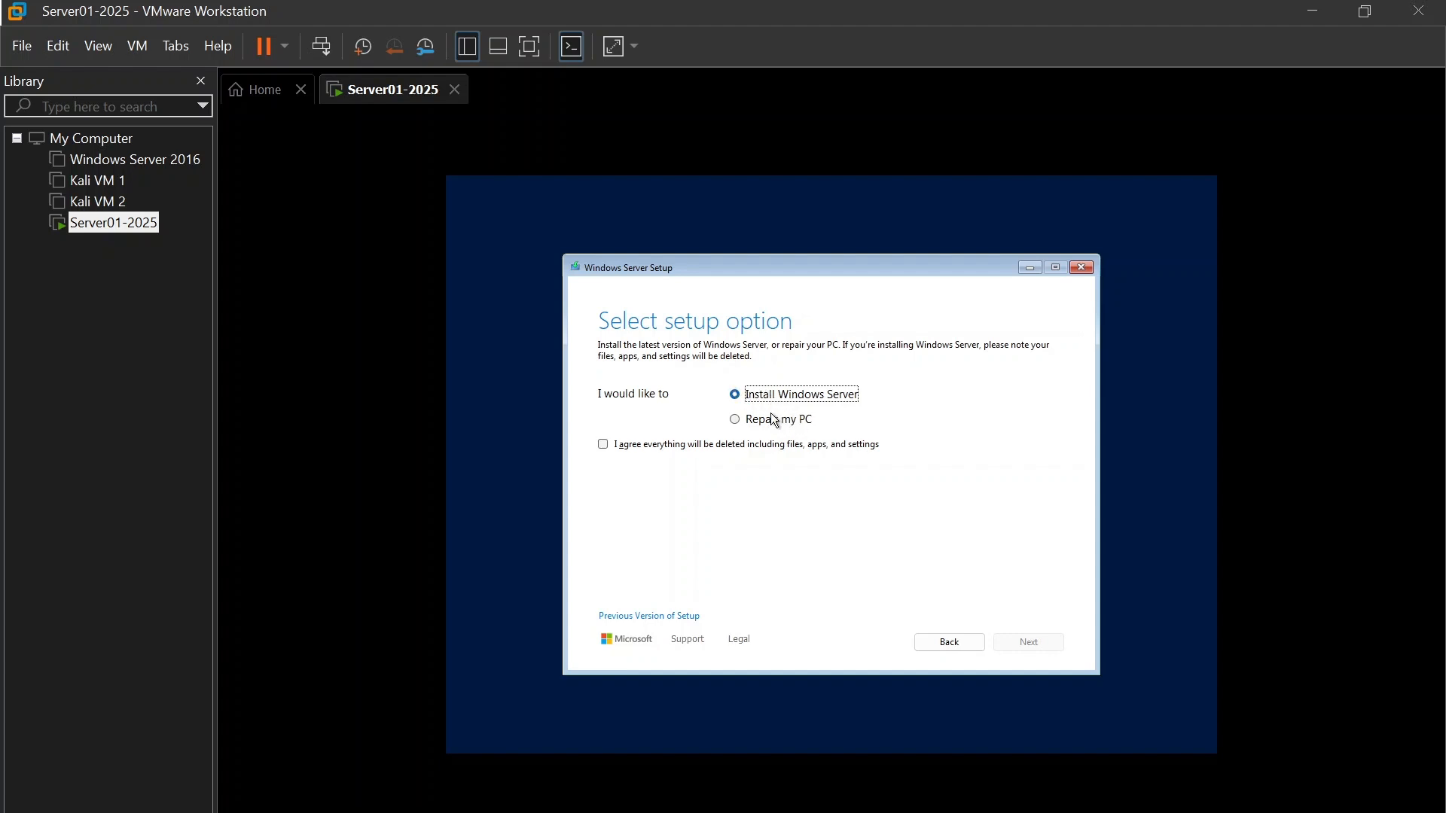
Step: Choose to install Windows Server, agree that everything will be deleted, and select the Windows Server 2025 Standard Evaluation (Desktop Experience) image
{"action": "left_click", "coordinate": [602, 445]}
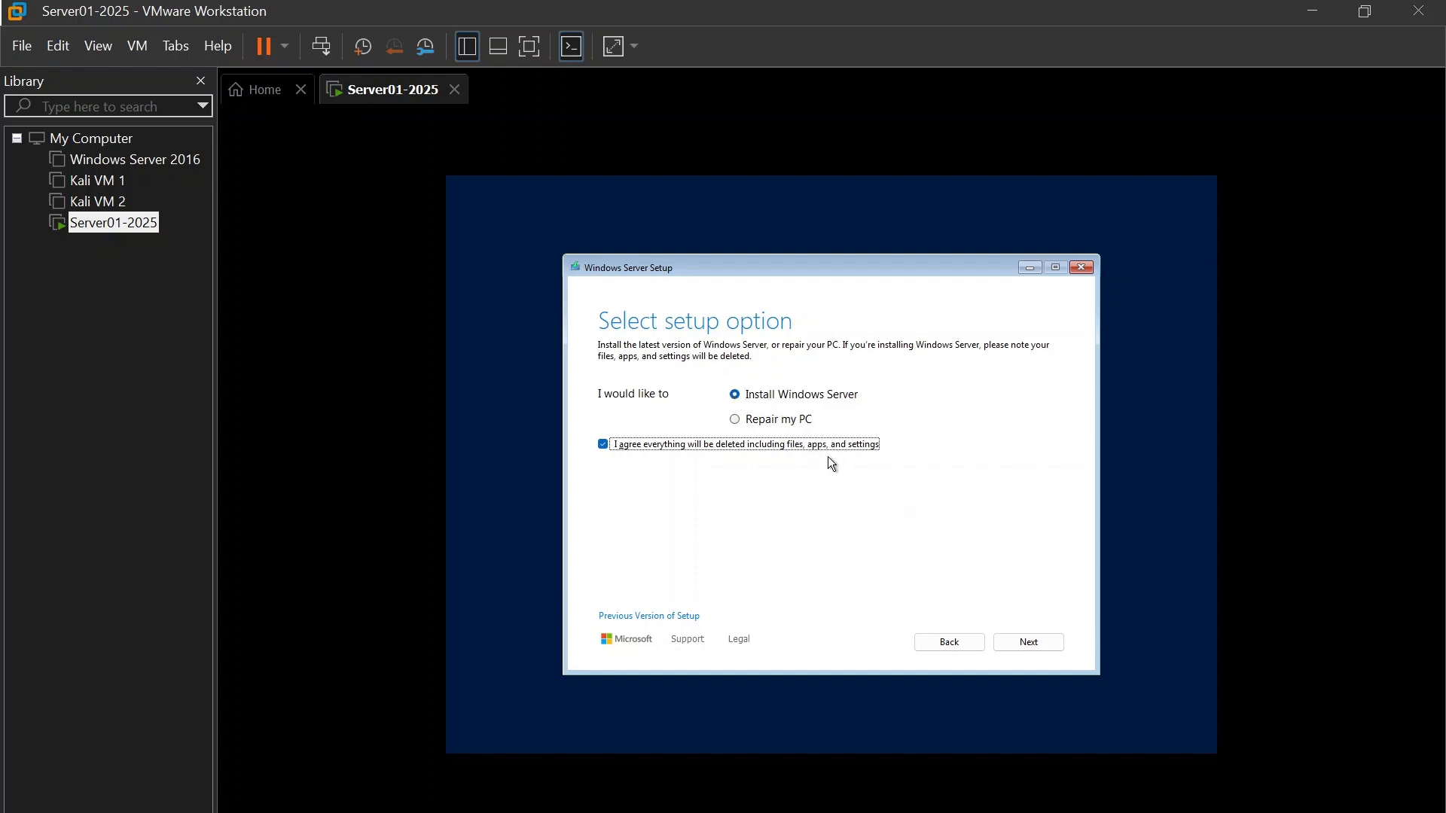
{"action": "left_click", "coordinate": [1017, 646]}
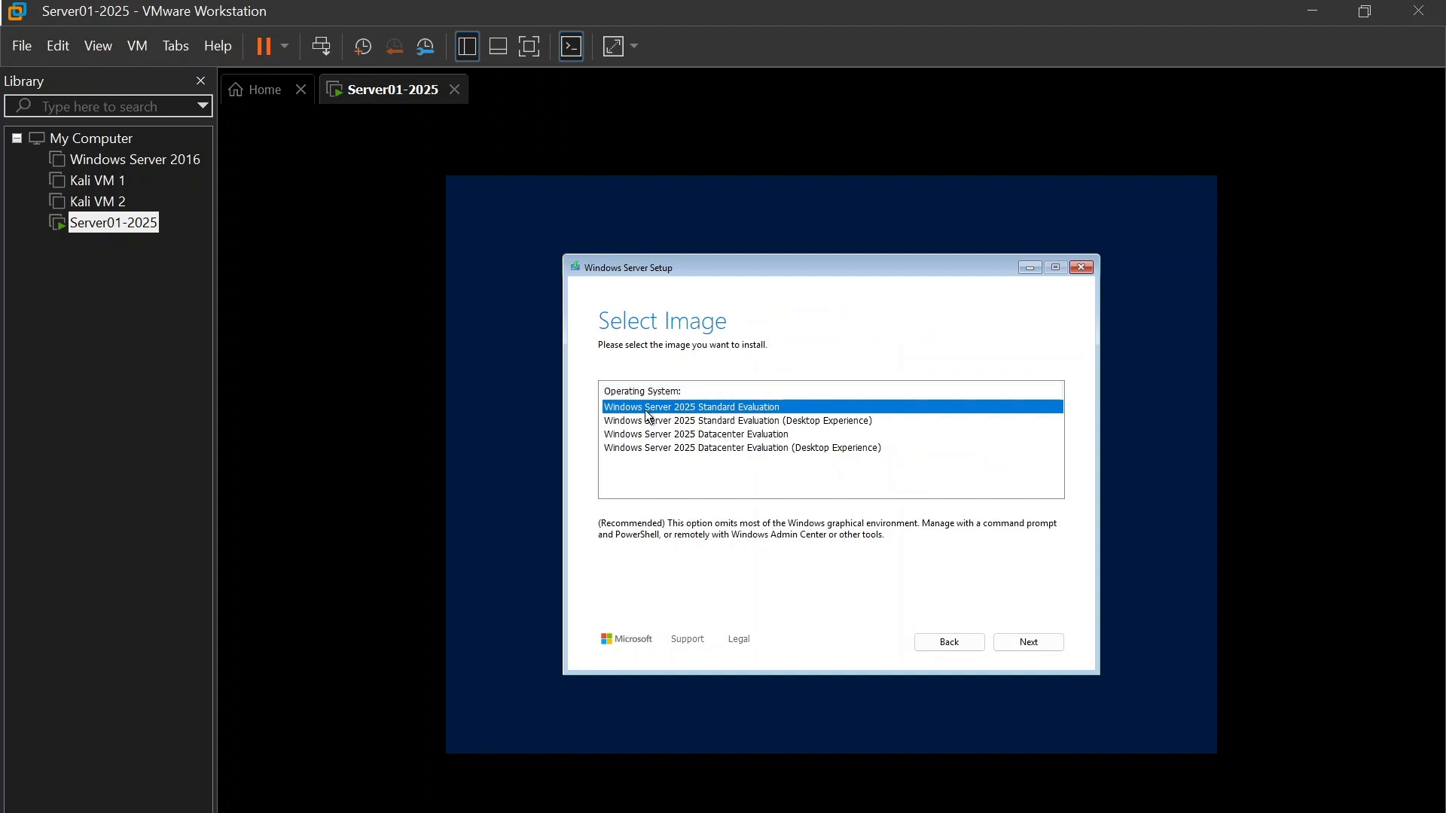
{"action": "left_click", "coordinate": [740, 427]}
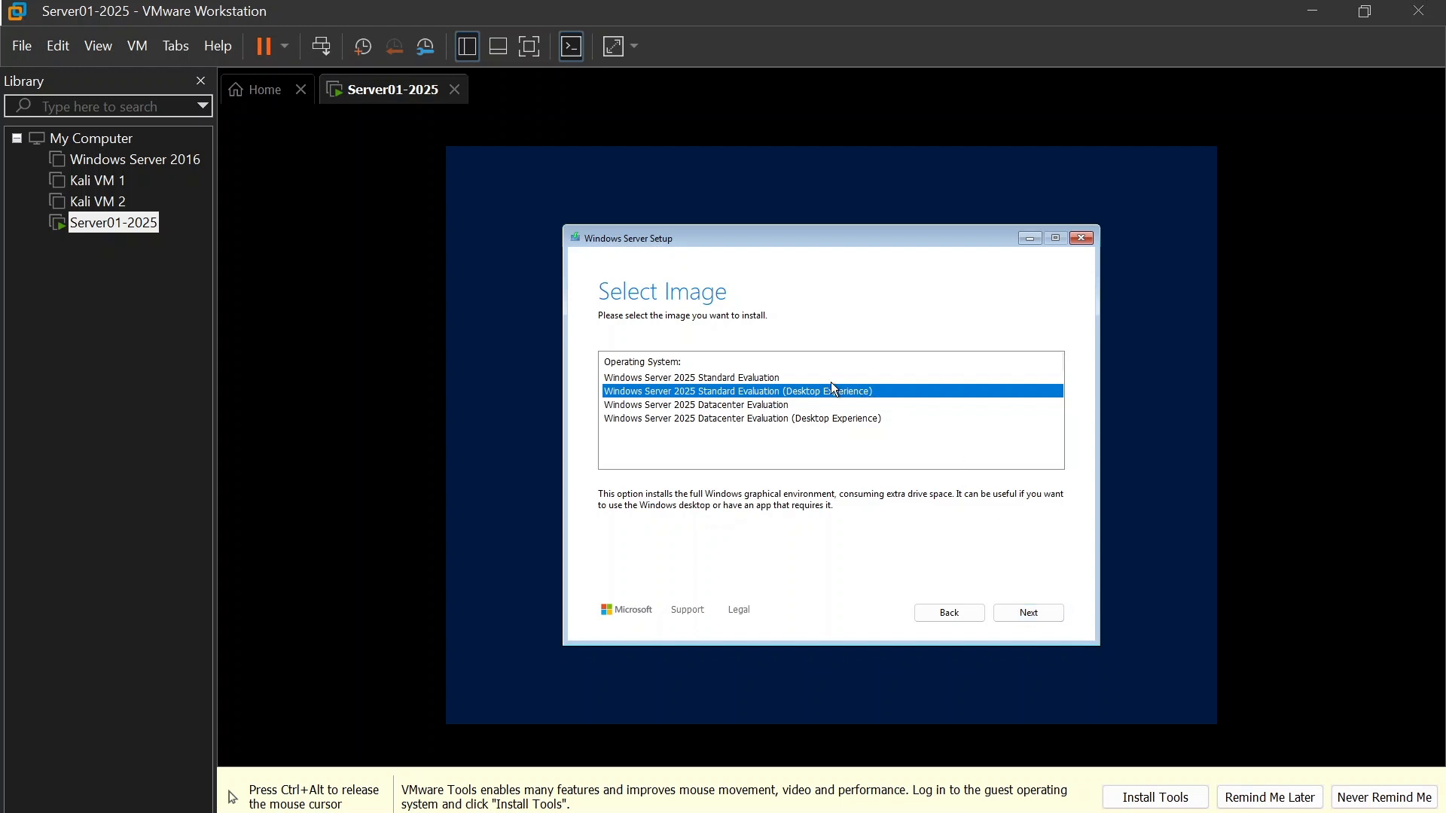
{"action": "left_click", "coordinate": [1030, 621]}
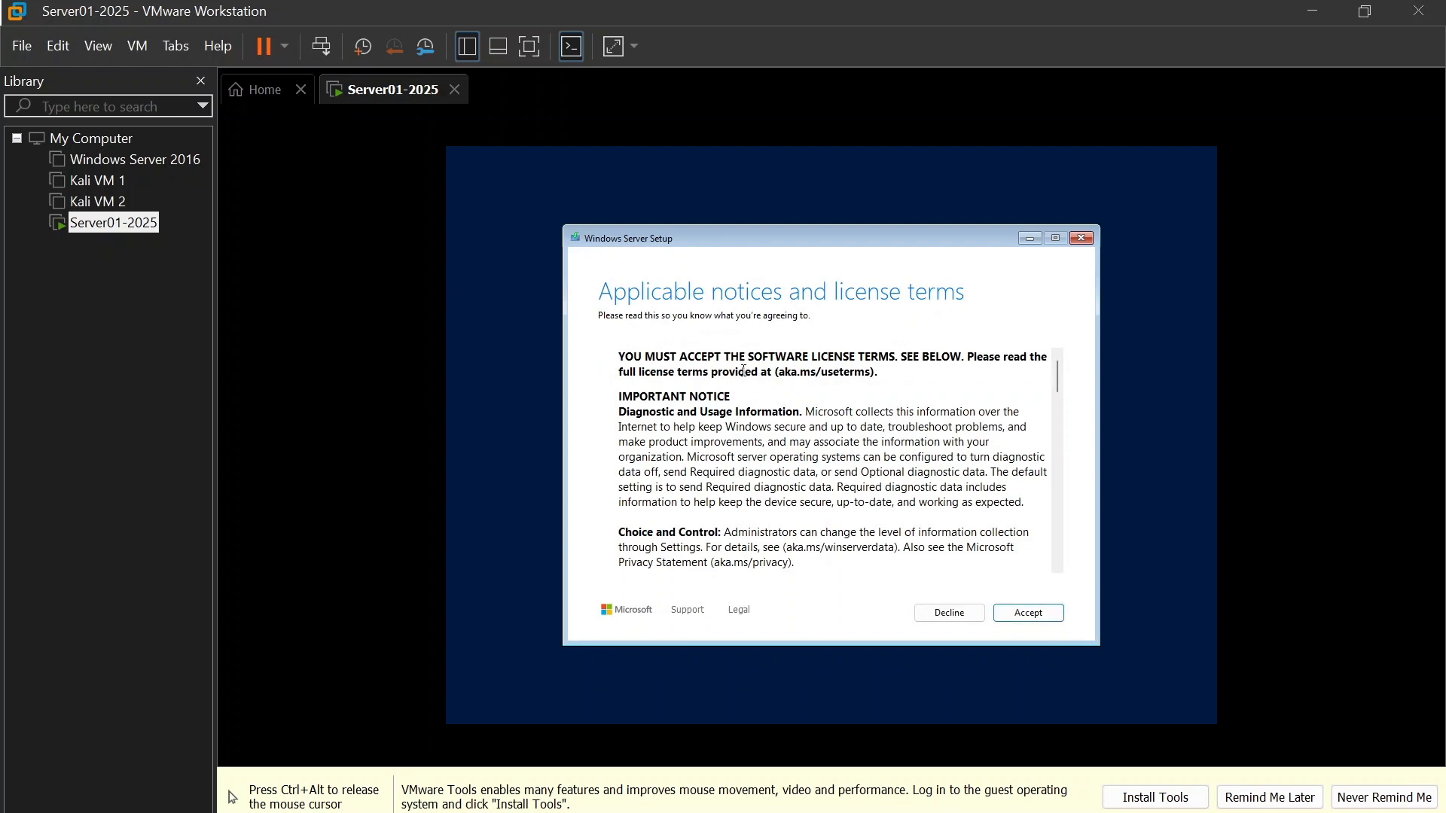
Step: Accept the license terms and start the installation on Disk 0 Unallocated Space
{"action": "scroll", "coordinate": [749, 373], "scroll_direction": "down", "scroll_amount": 10}
{"action": "scroll", "coordinate": [784, 427], "scroll_direction": "down", "scroll_amount": 10}
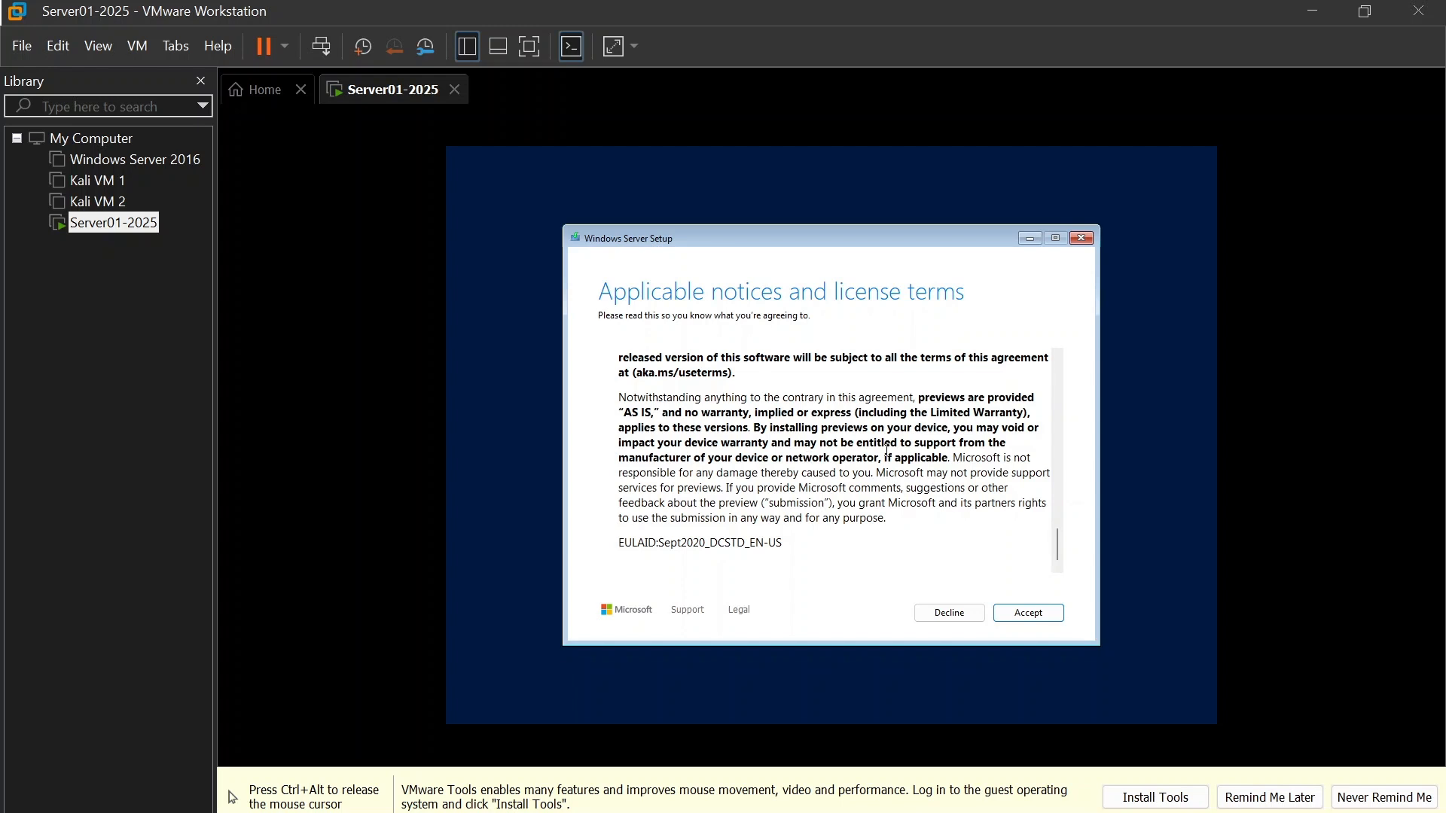
{"action": "left_click", "coordinate": [1028, 615]}
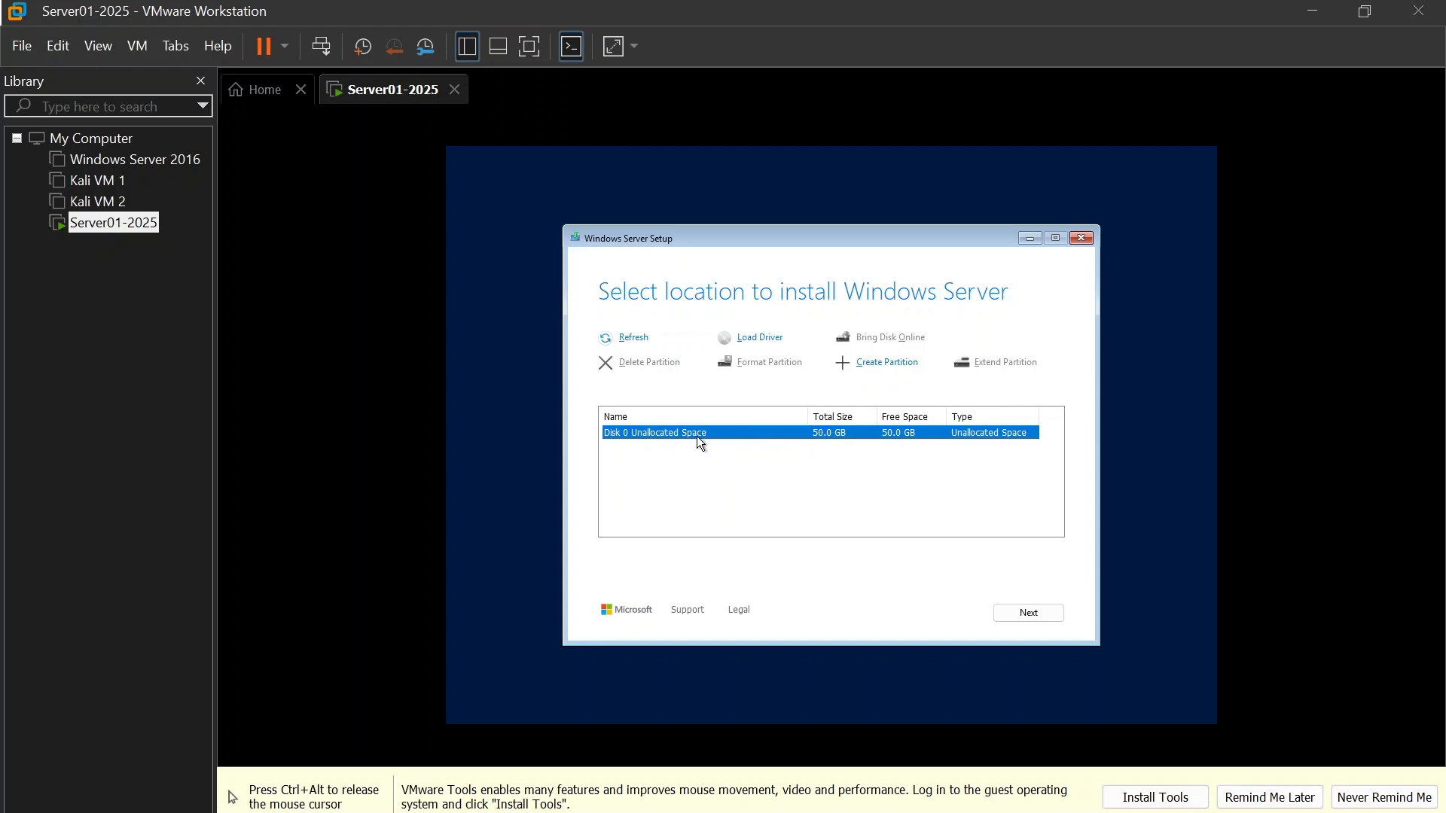
{"action": "left_click", "coordinate": [1042, 616]}
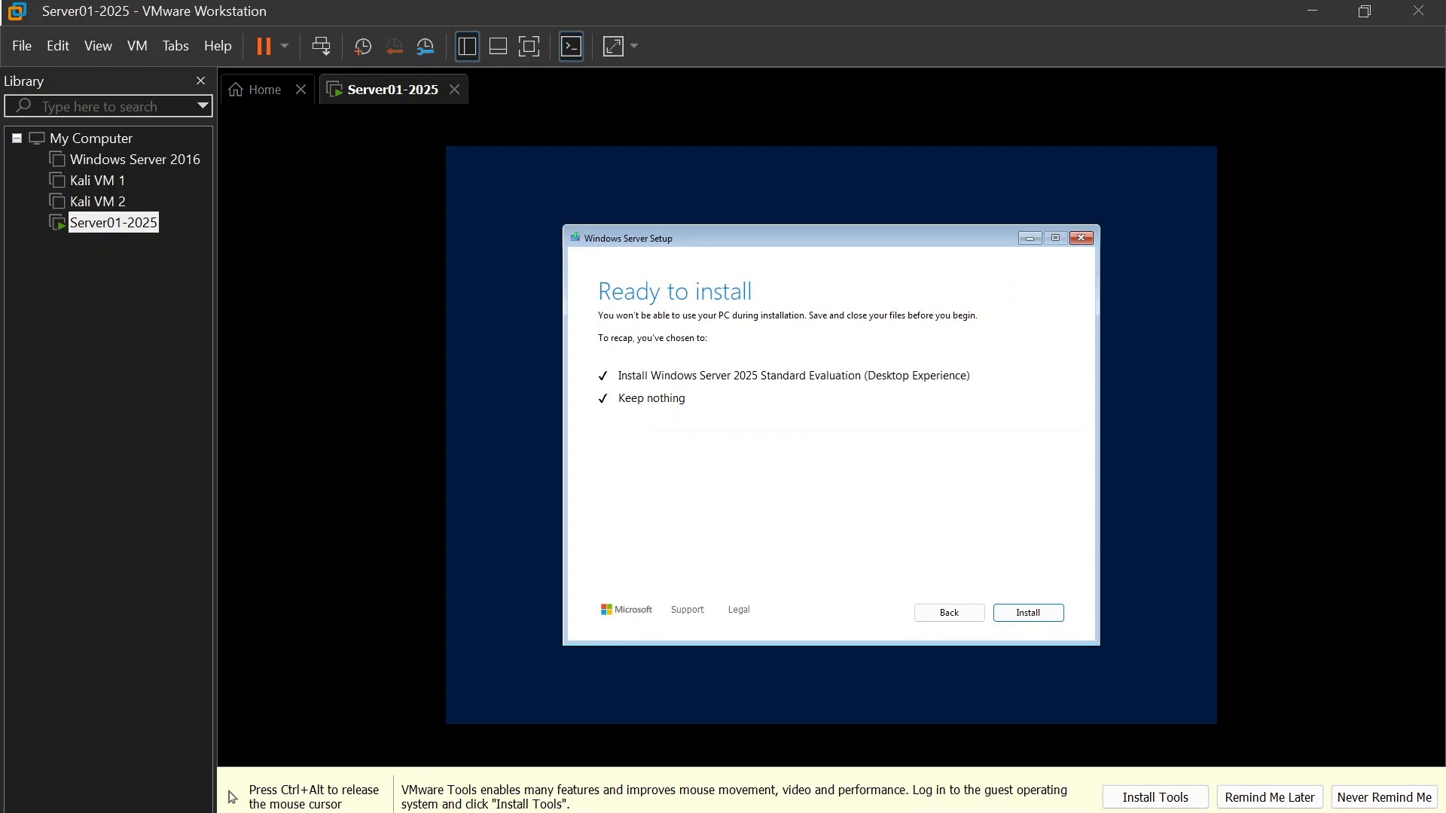
{"action": "left_click", "coordinate": [1046, 617]}
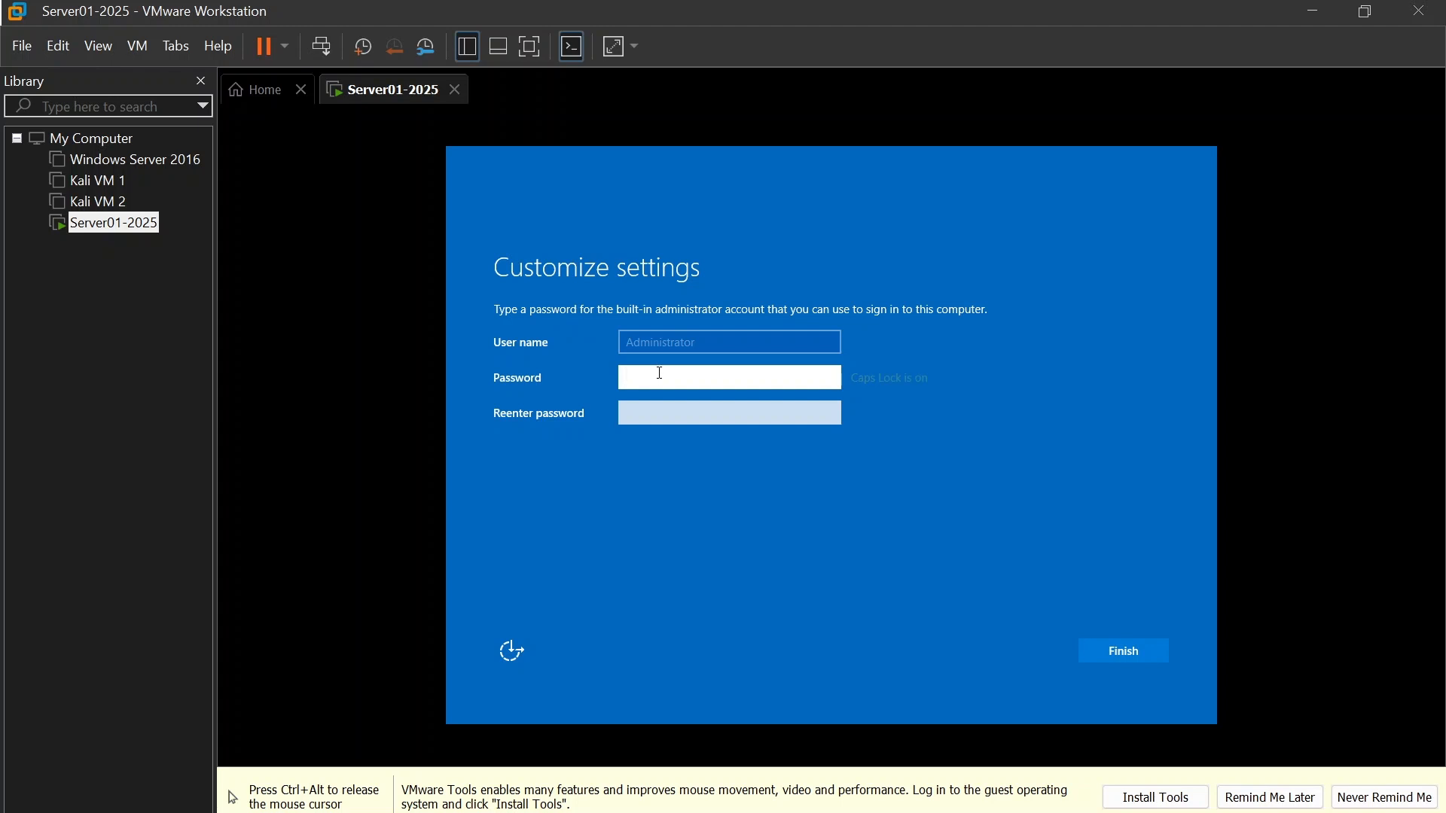
Step: Enter and re-enter the password for the built-in administrator account and finish the Customize settings page
{"action": "type", "text": "P@ssw0rd!"}
{"action": "left_click", "coordinate": [680, 417]}
{"action": "type", "text": "P@ssw"}
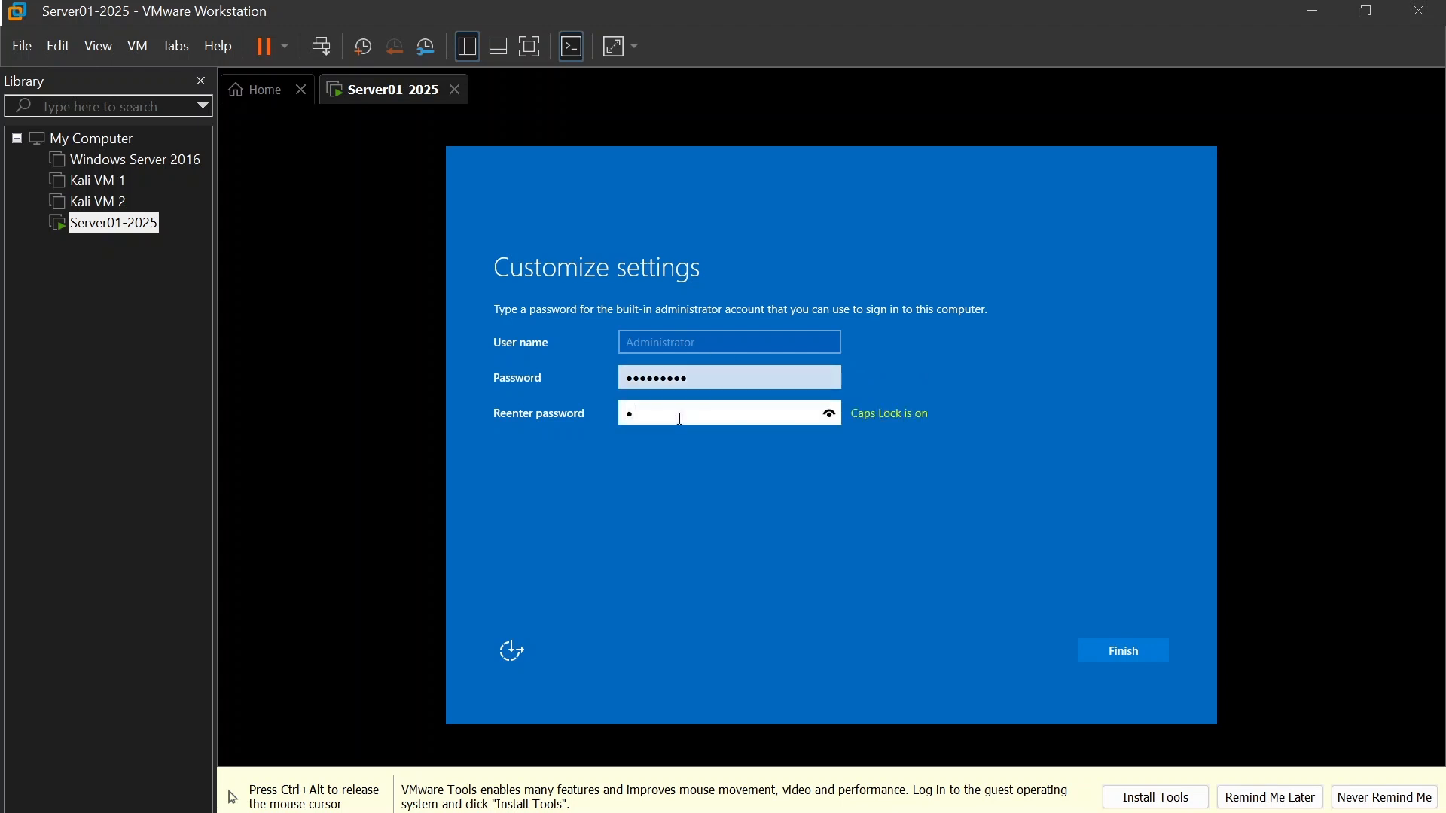
{"action": "type", "text": "0rd!"}
{"action": "left_click", "coordinate": [1132, 653]}
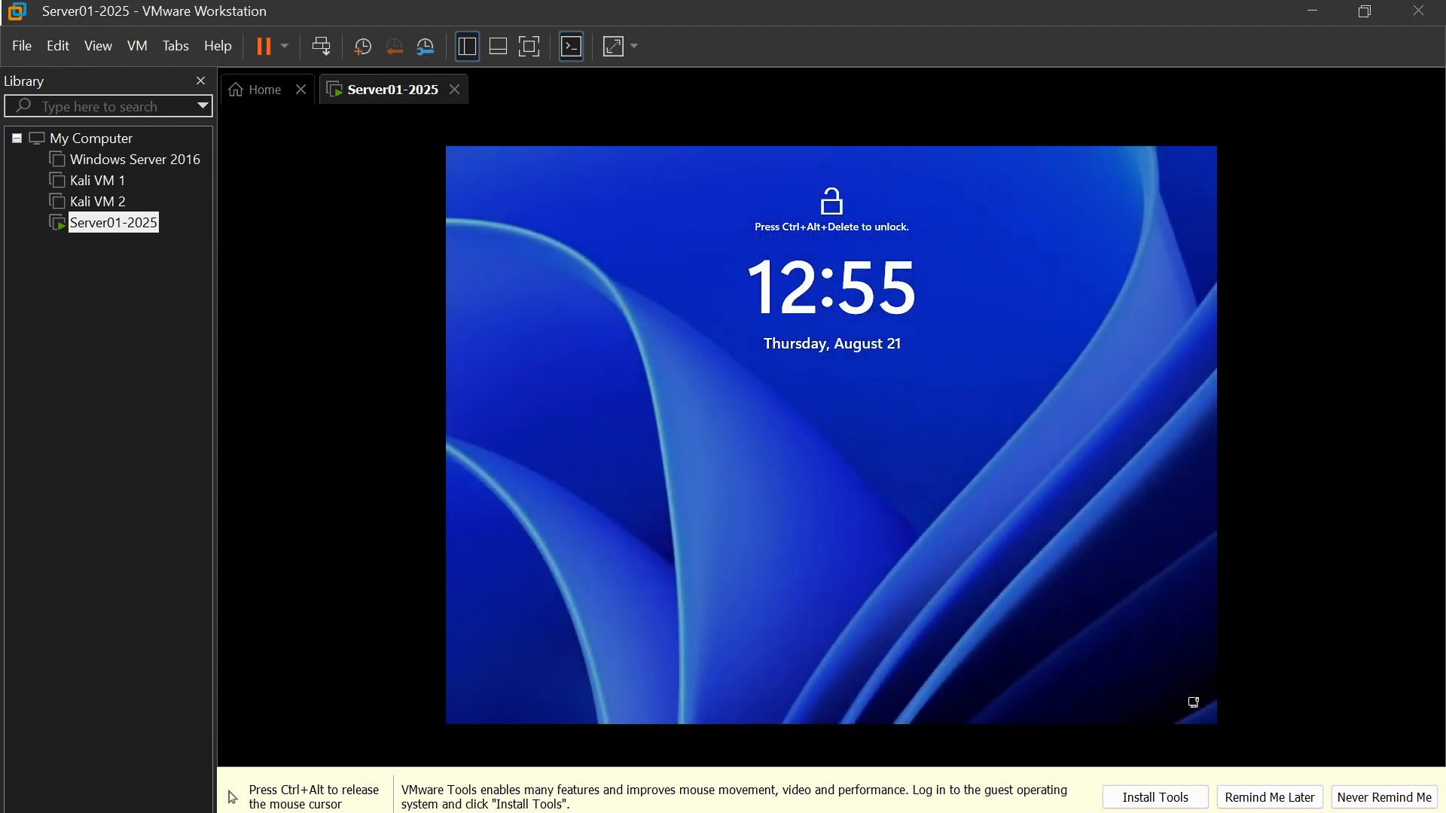
Step: Release the pointer from the virtual machine and close the Library pane and the Home page
{"action": "key", "text": "ctrl+alt"}
{"action": "left_click", "coordinate": [201, 81]}
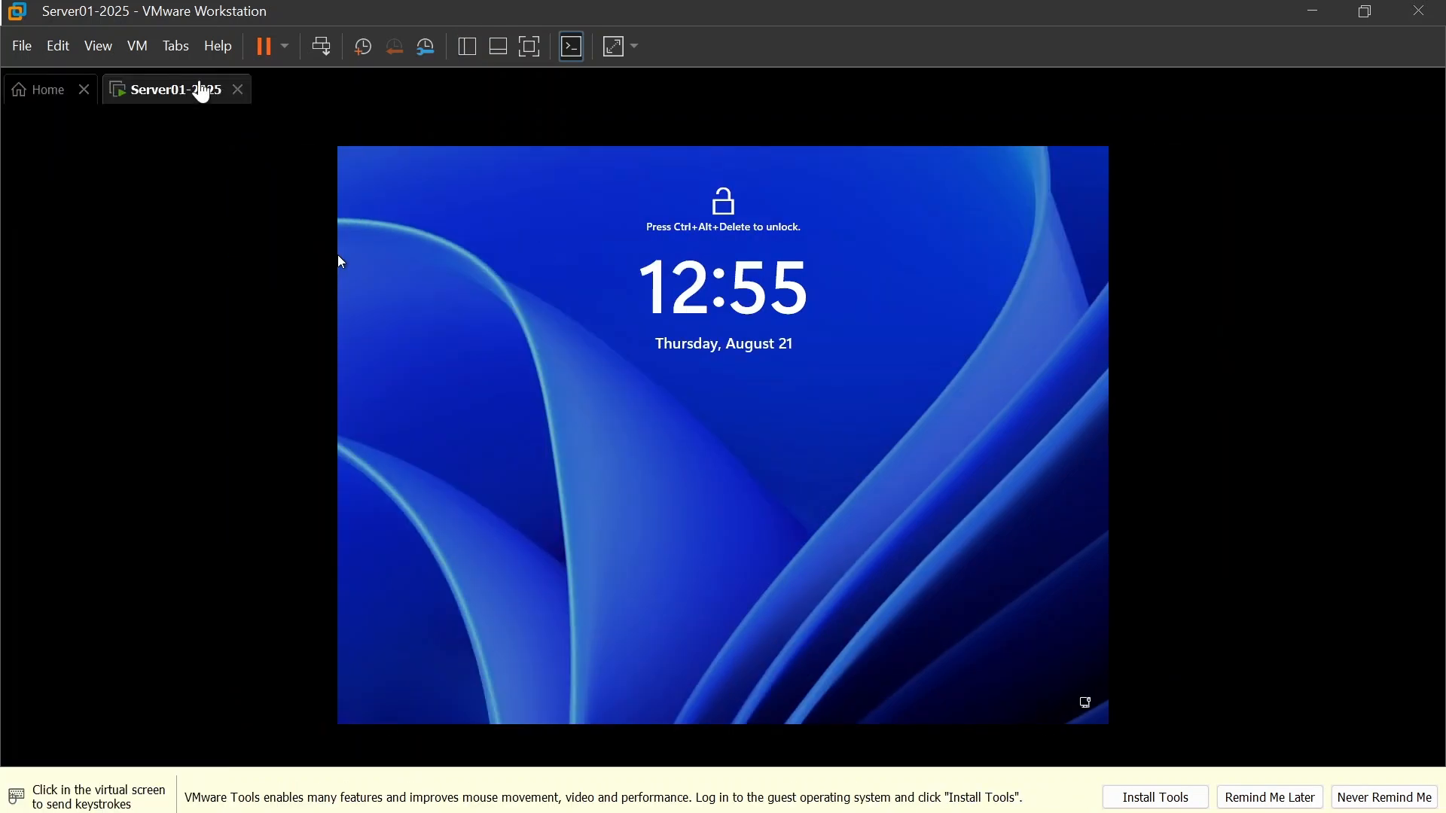
{"action": "left_click", "coordinate": [83, 89]}
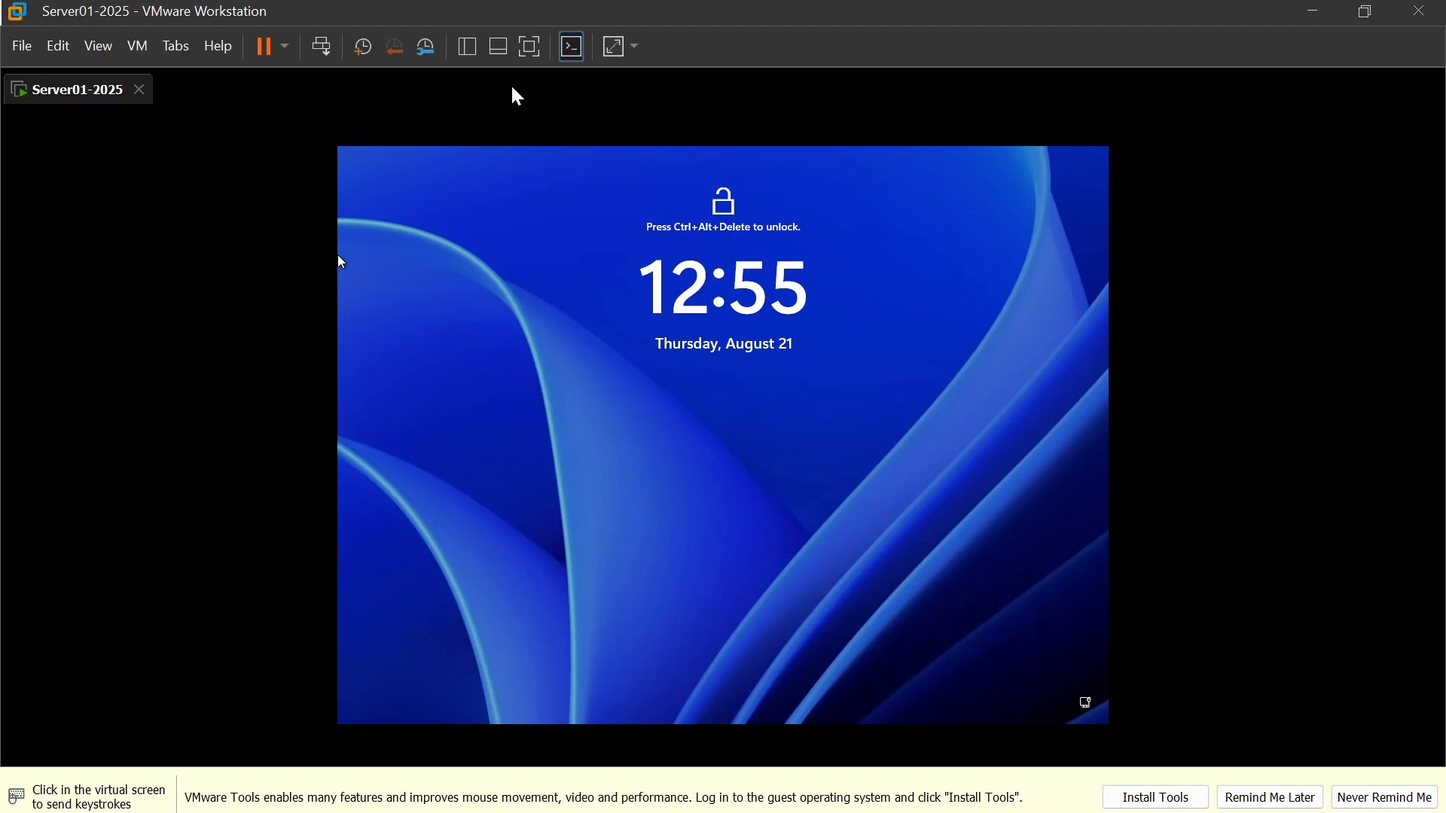
Step: Unlock the server, sign in as Administrator with the account password, and accept the diagnostic data settings
{"action": "left_click", "coordinate": [330, 60]}
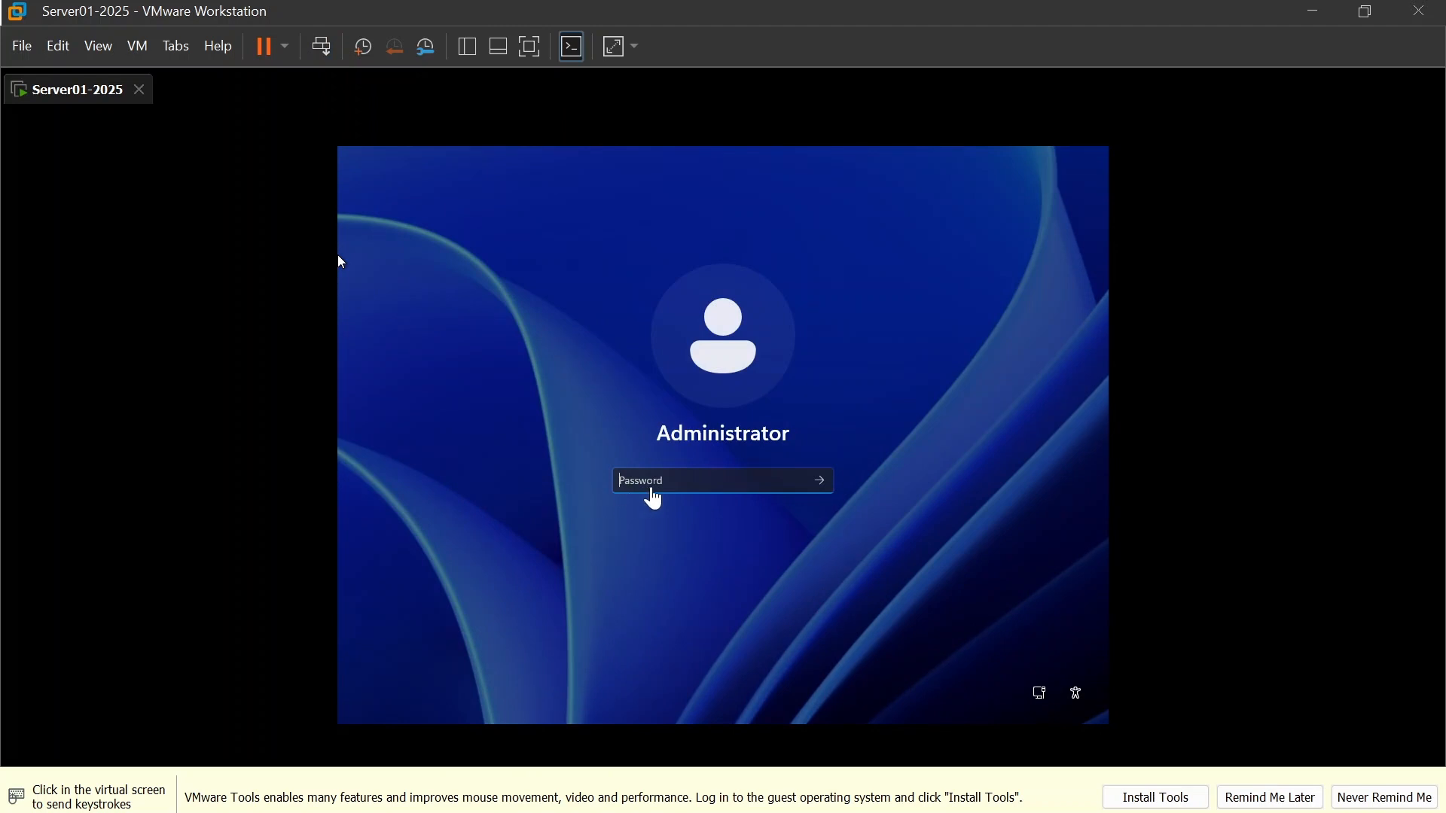
{"action": "left_click", "coordinate": [653, 485]}
{"action": "type", "text": "P@"}
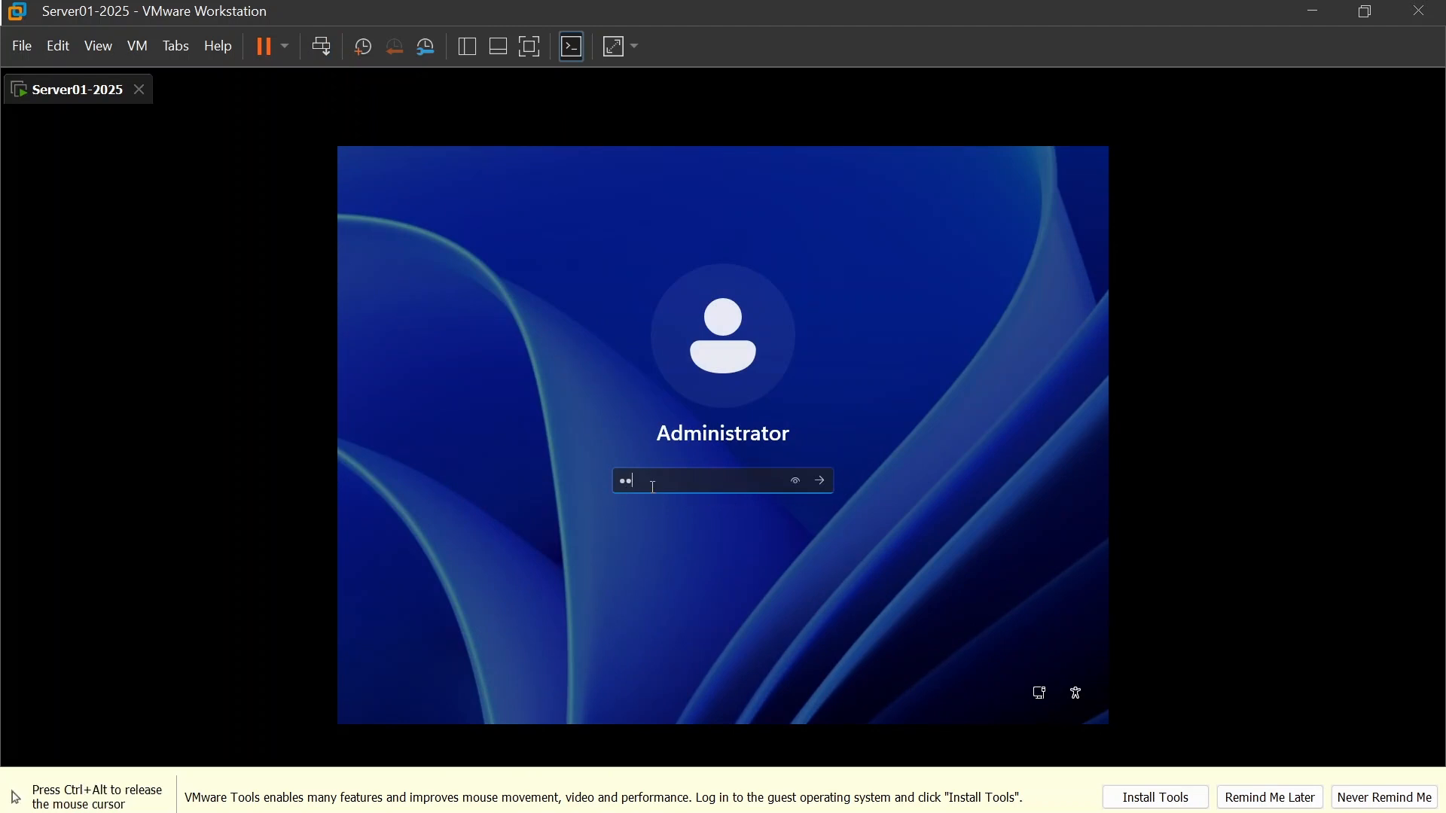
{"action": "type", "text": "ssw0rd1"}
{"action": "key", "text": "Return"}
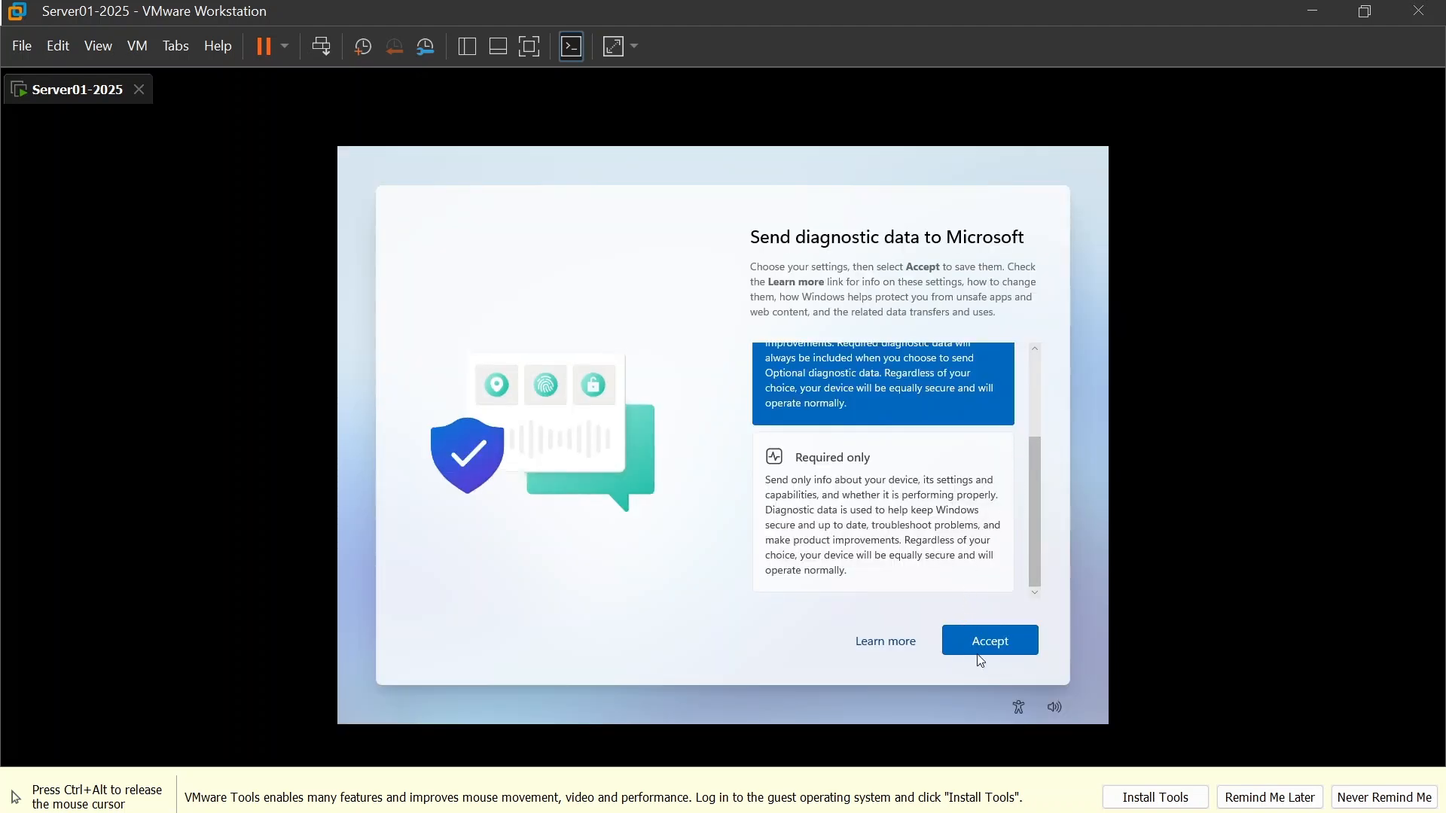
{"action": "left_click", "coordinate": [997, 645]}
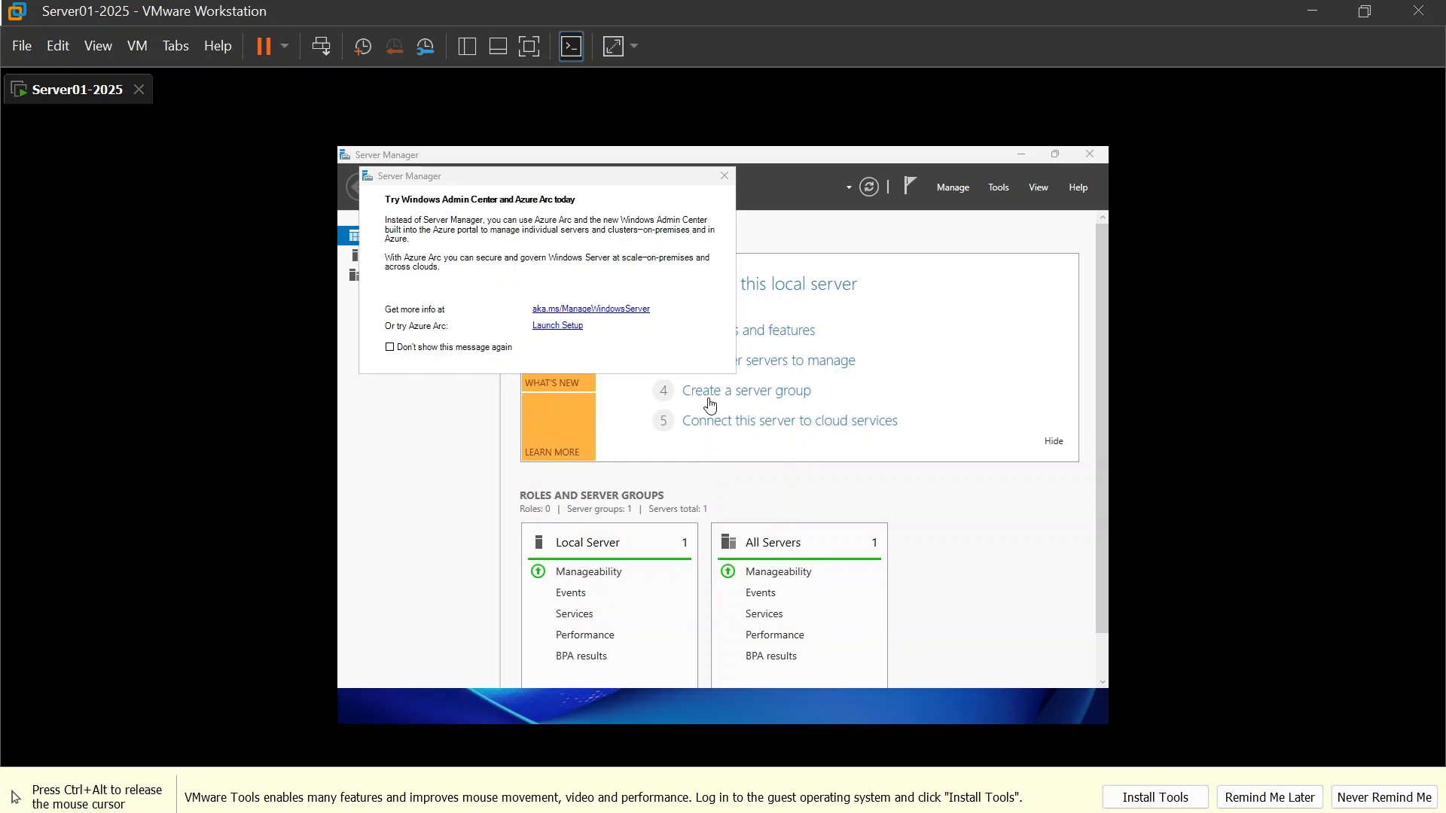
Step: Restore the Server Manager window to a smaller size, start the VMware Tools installation and run setup.exe from its disc
{"action": "left_click", "coordinate": [1055, 154]}
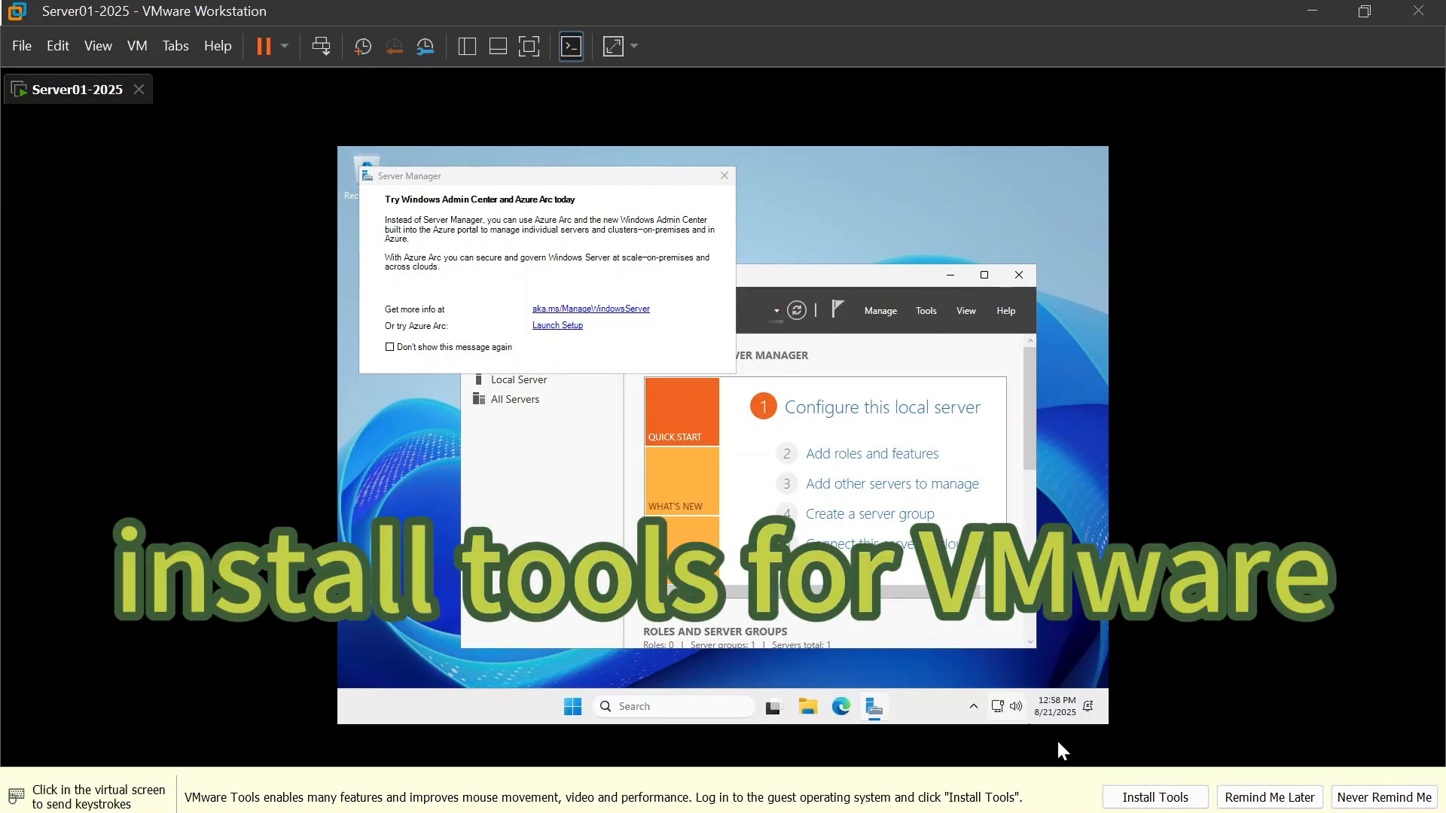
{"action": "left_click", "coordinate": [1152, 800]}
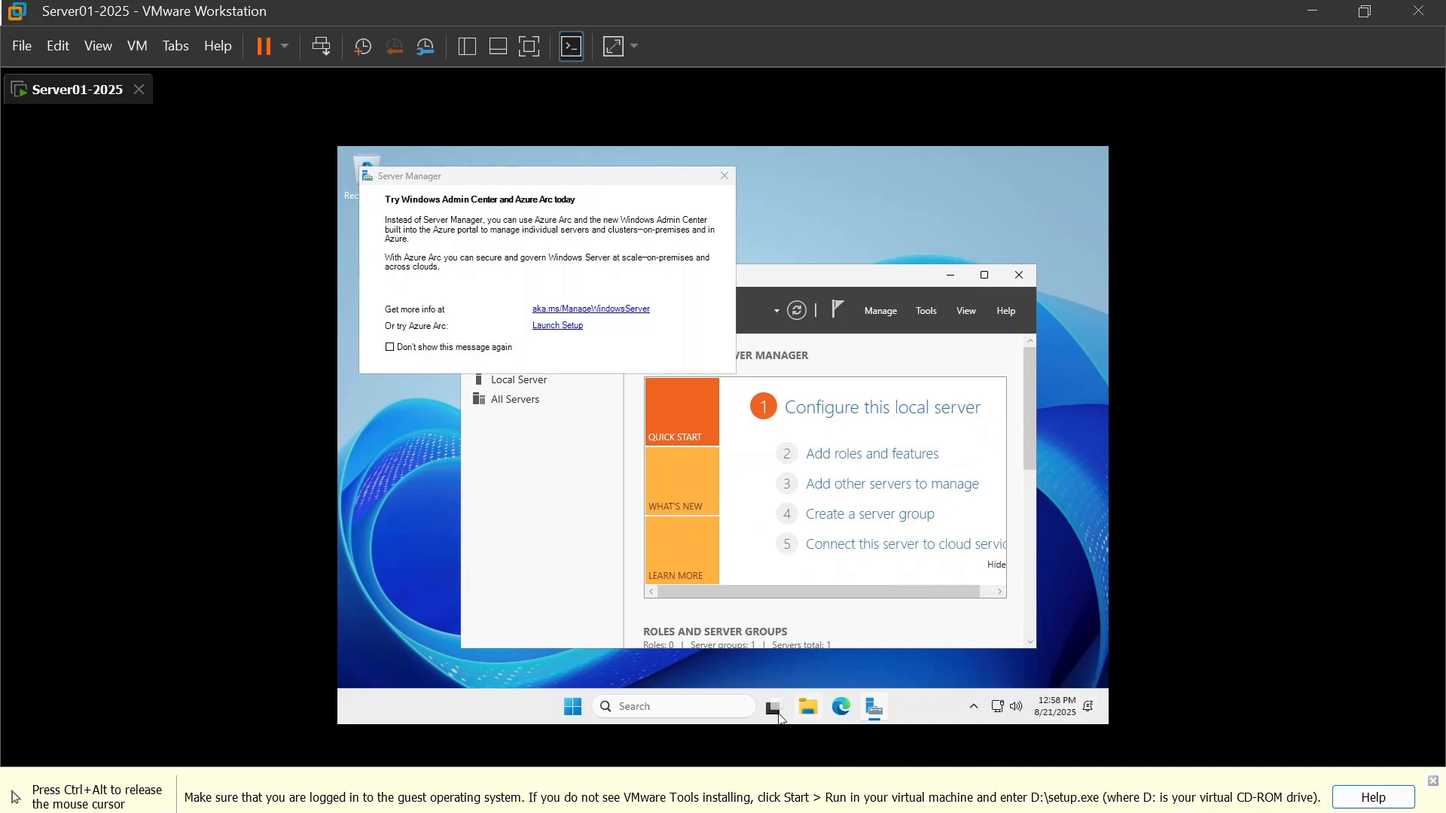
{"action": "left_click", "coordinate": [831, 153]}
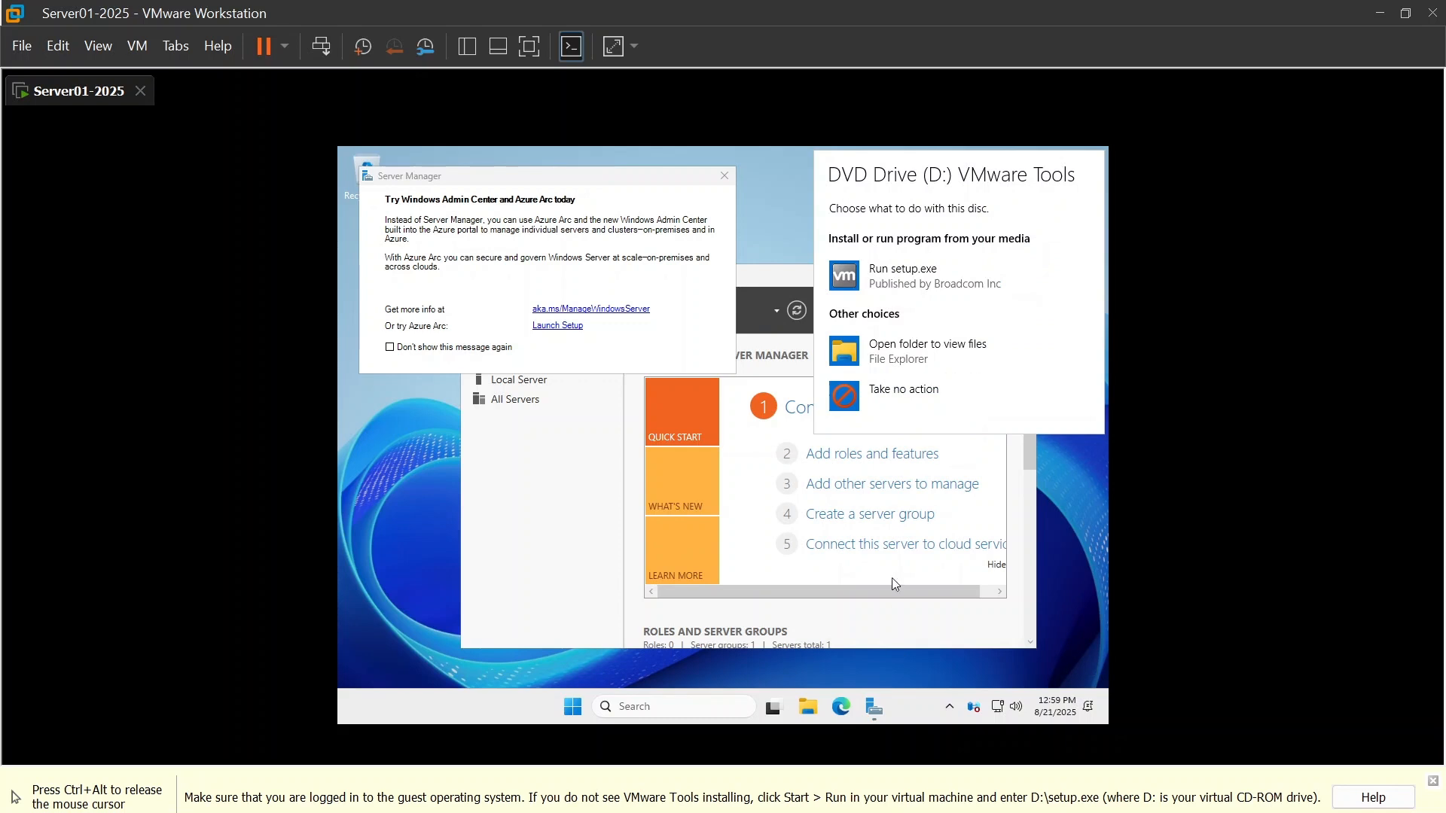
{"action": "left_click", "coordinate": [904, 274]}
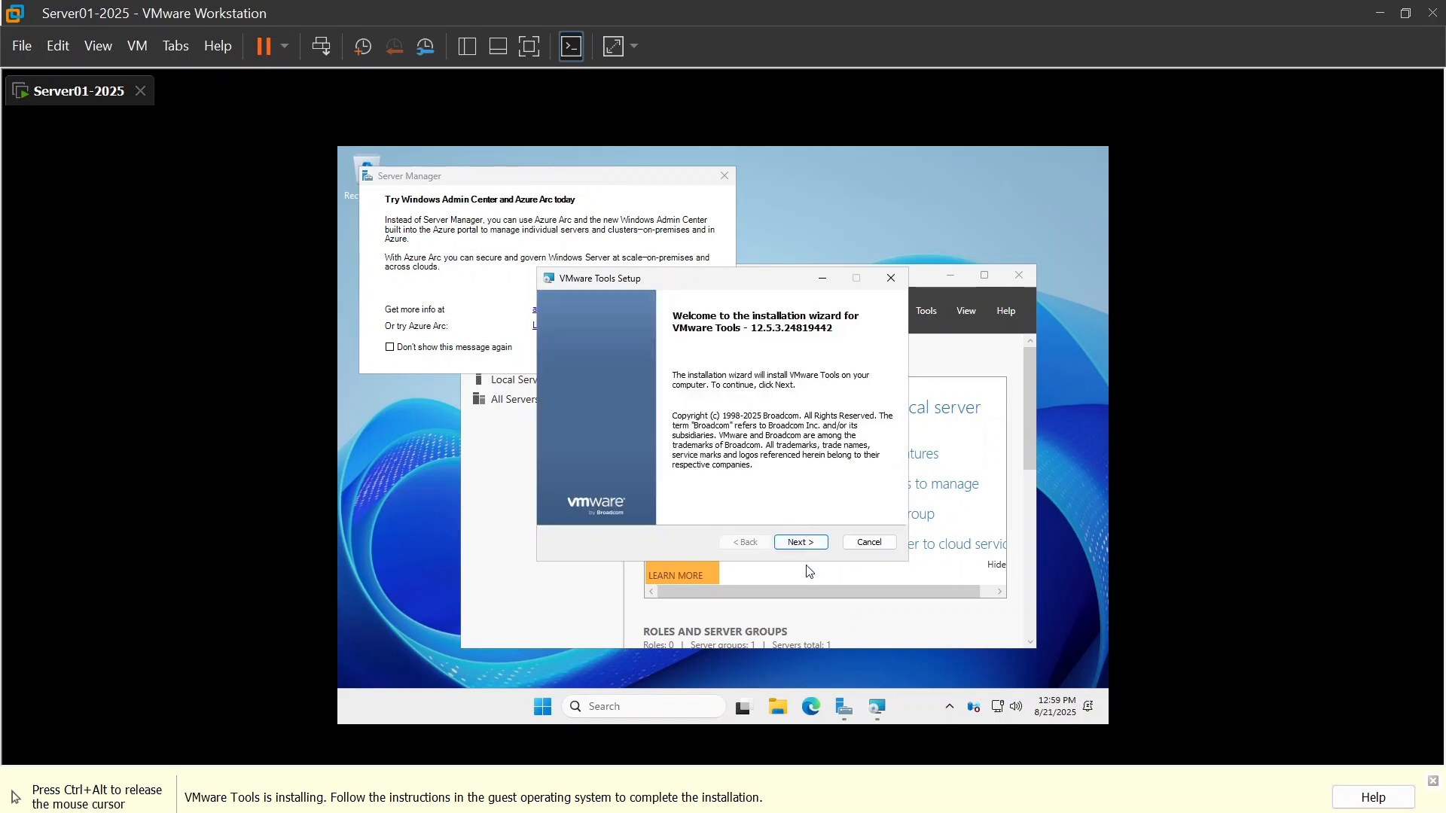
Step: Install VMware Tools with the Typical setup type, finish the wizard and restart the server
{"action": "left_click", "coordinate": [805, 549]}
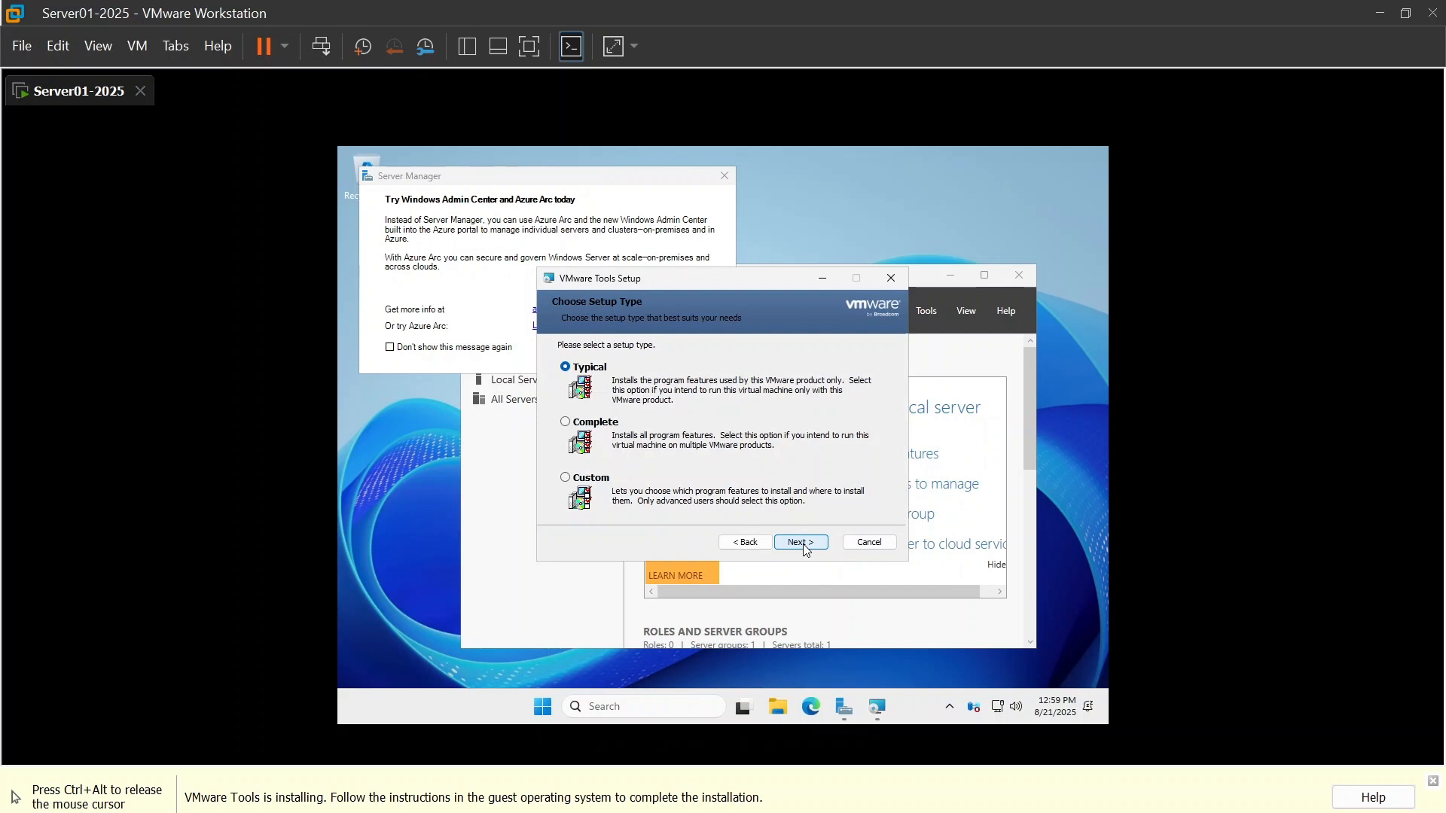
{"action": "left_click", "coordinate": [804, 545]}
{"action": "left_click", "coordinate": [804, 543]}
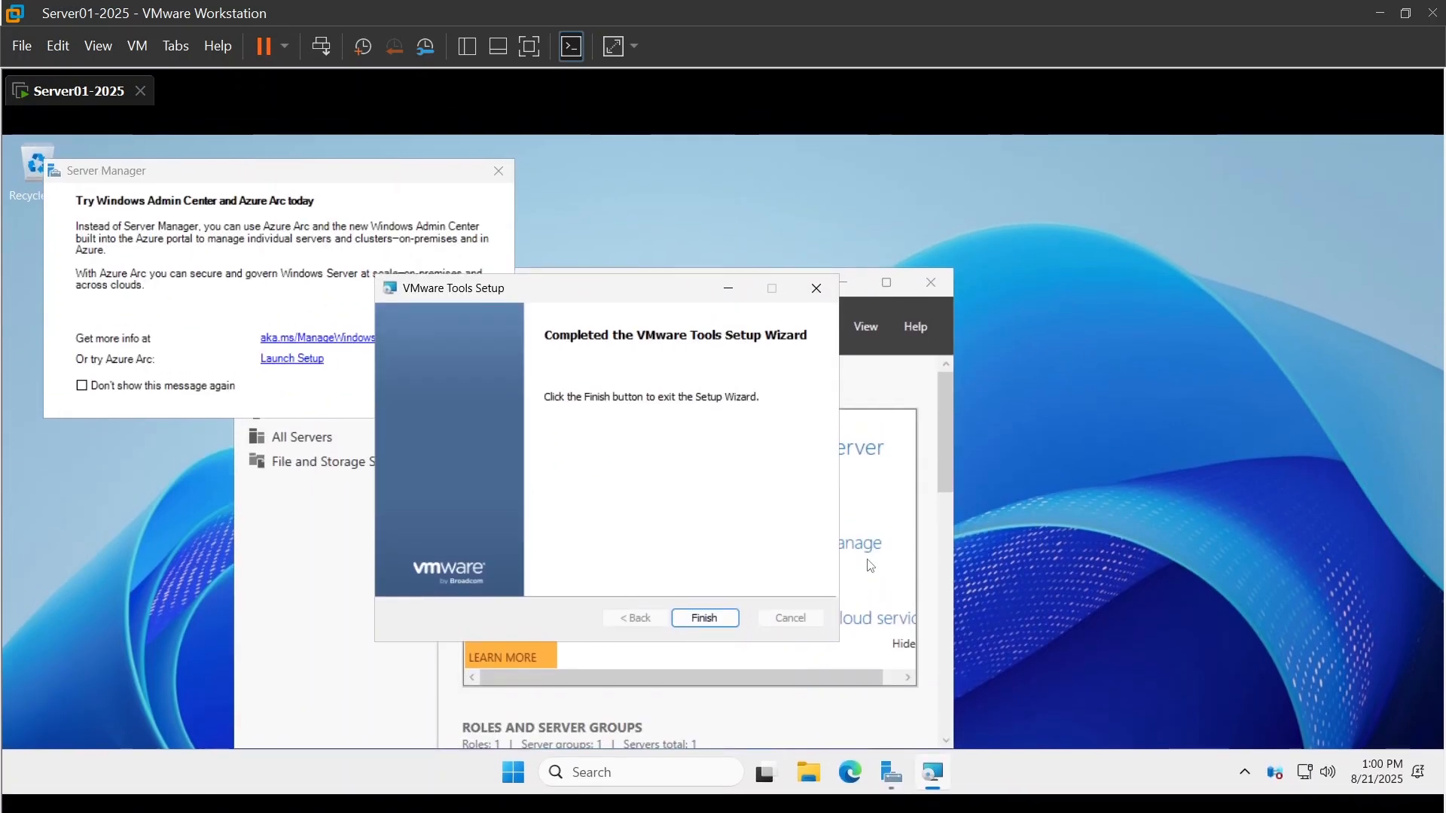
{"action": "left_click", "coordinate": [704, 618]}
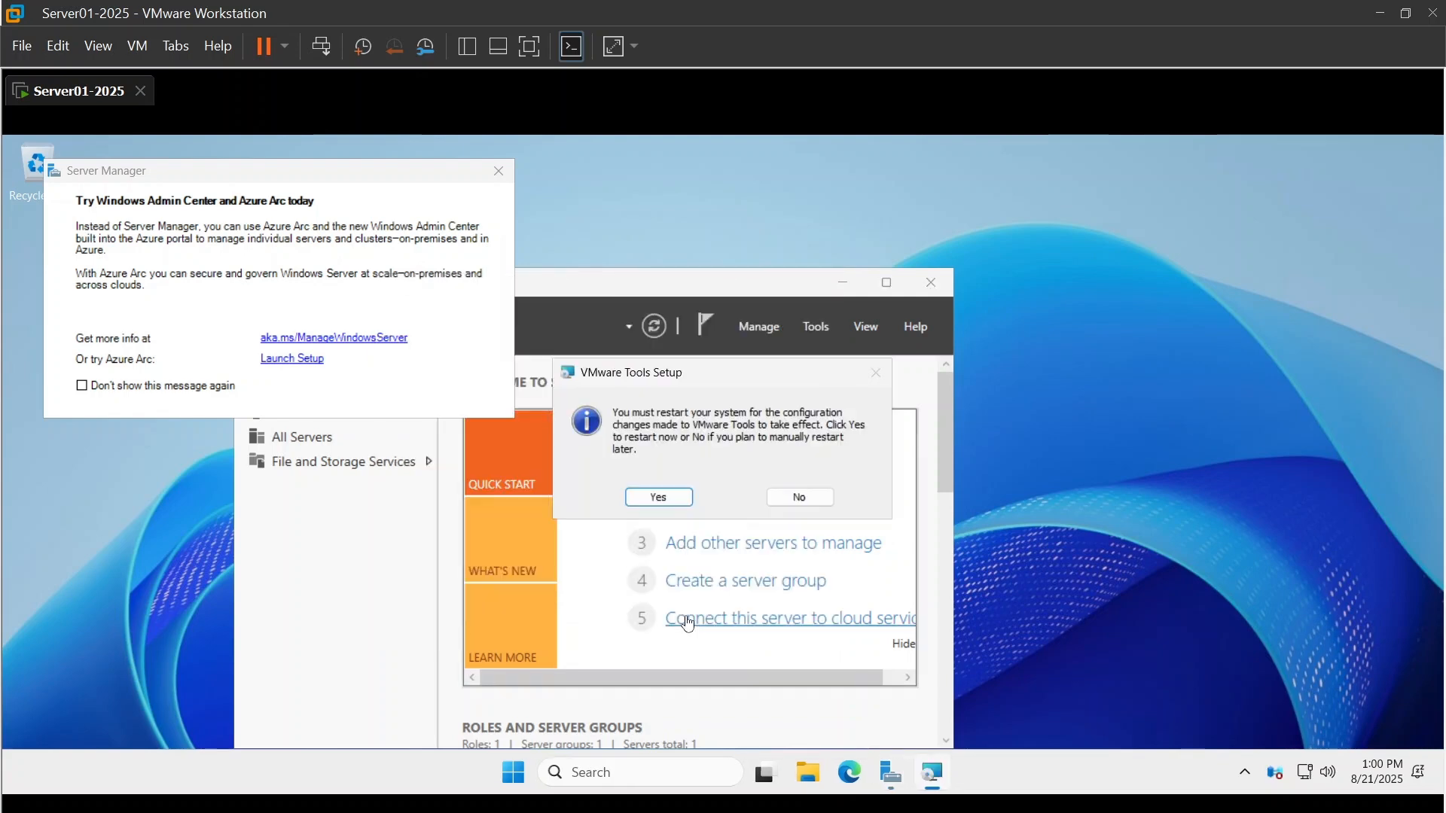
{"action": "left_click", "coordinate": [675, 504]}
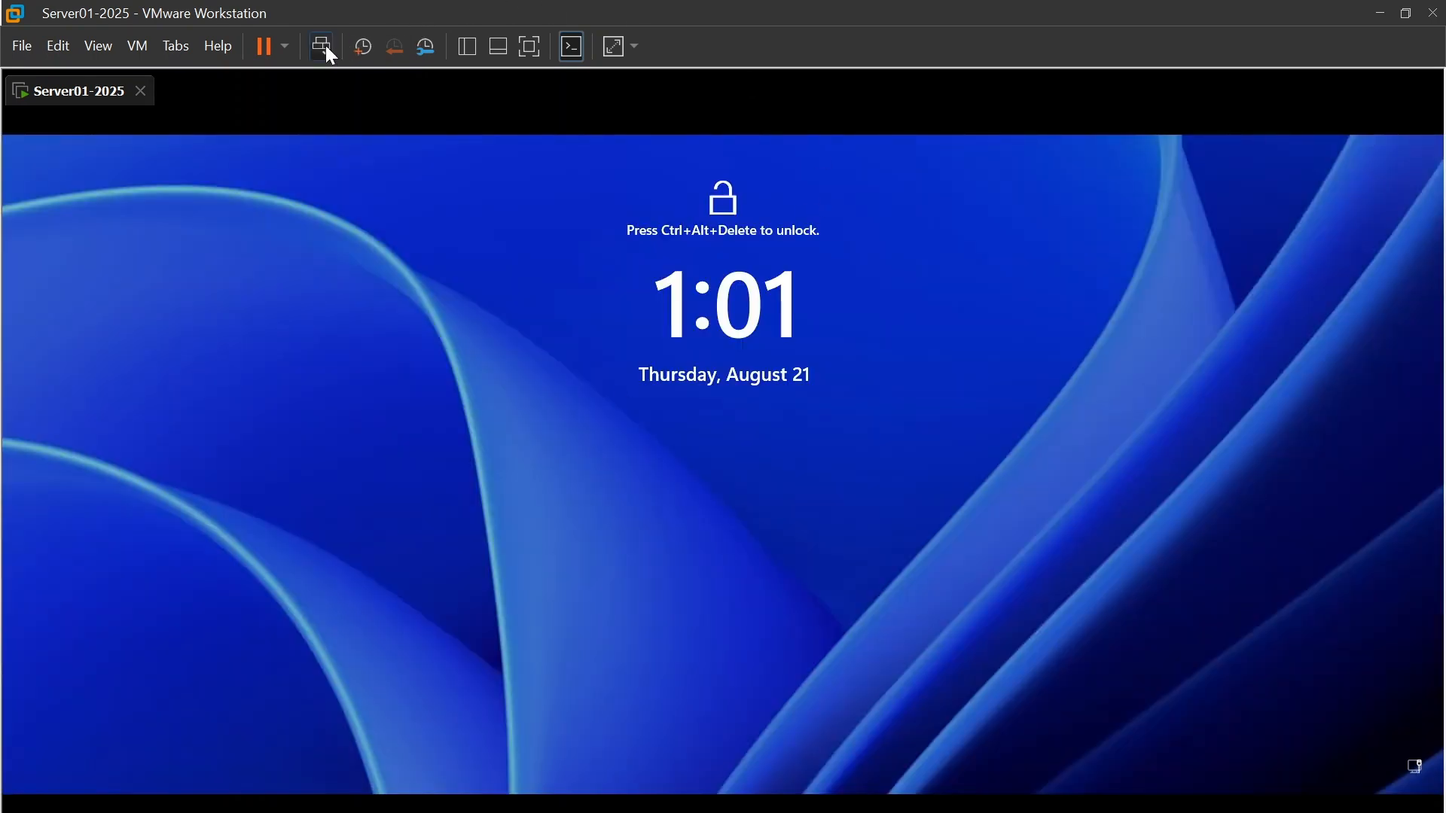
Step: Unlock the restarted server and sign in again as Administrator with the account password
{"action": "left_click", "coordinate": [322, 45]}
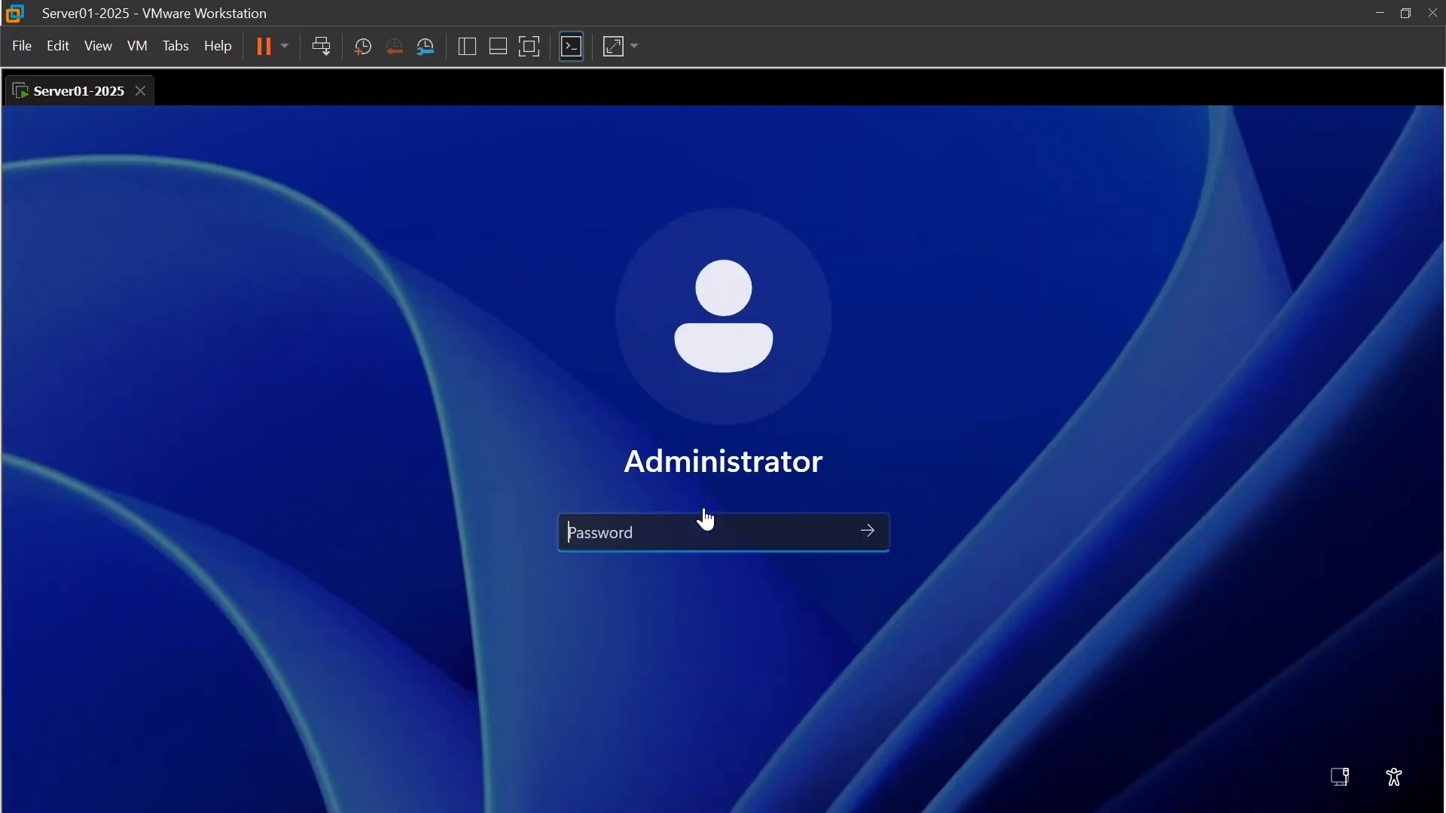
{"action": "left_click", "coordinate": [690, 530]}
{"action": "key", "text": "Caps_Lock"}
{"action": "type", "text": "•"}
{"action": "key", "text": "Caps_Lock"}
{"action": "type", "text": "••••••••"}
{"action": "key", "text": "Return"}
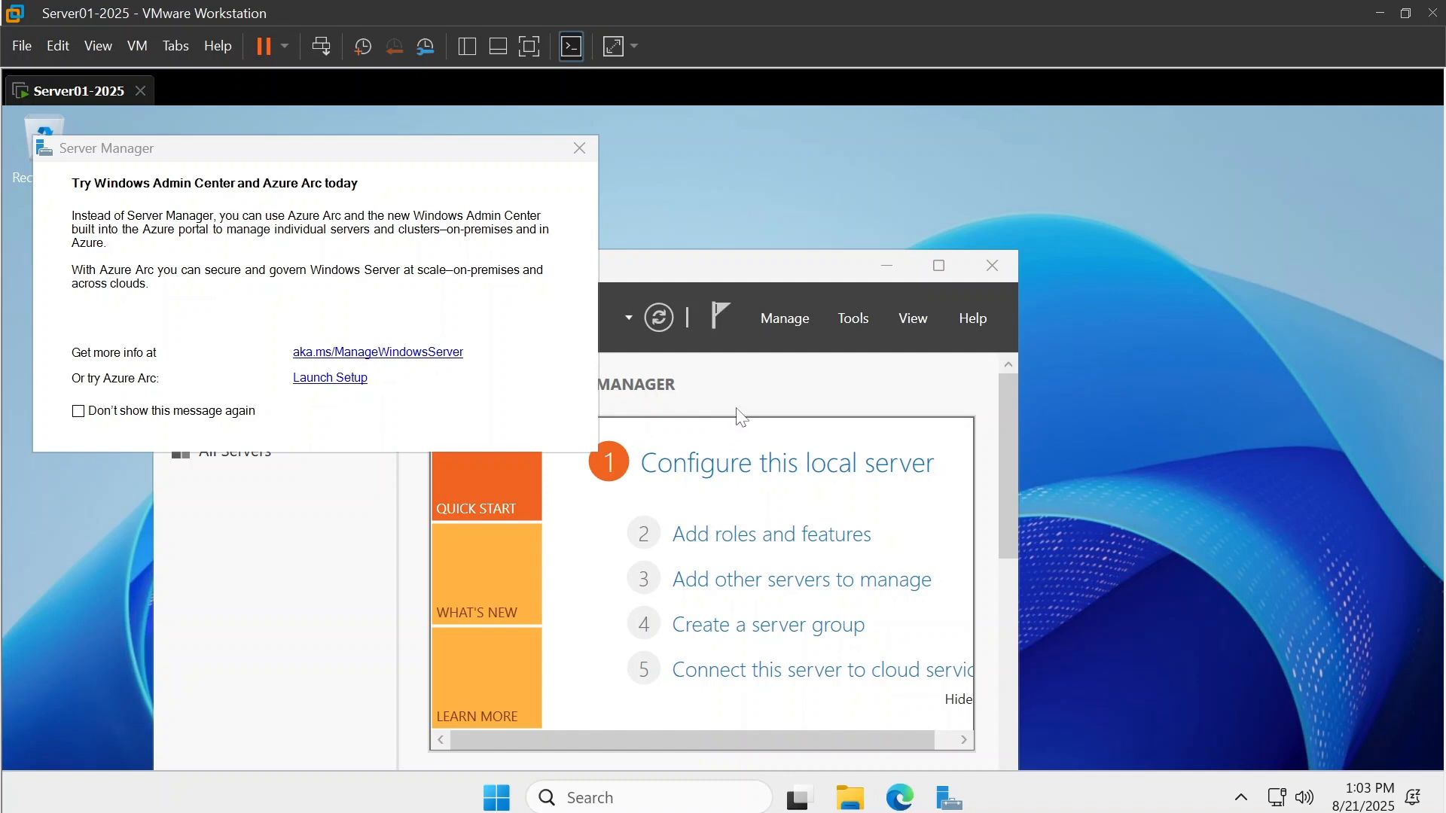
{"action": "scroll", "coordinate": [755, 397], "scroll_direction": "down", "scroll_amount": 1}
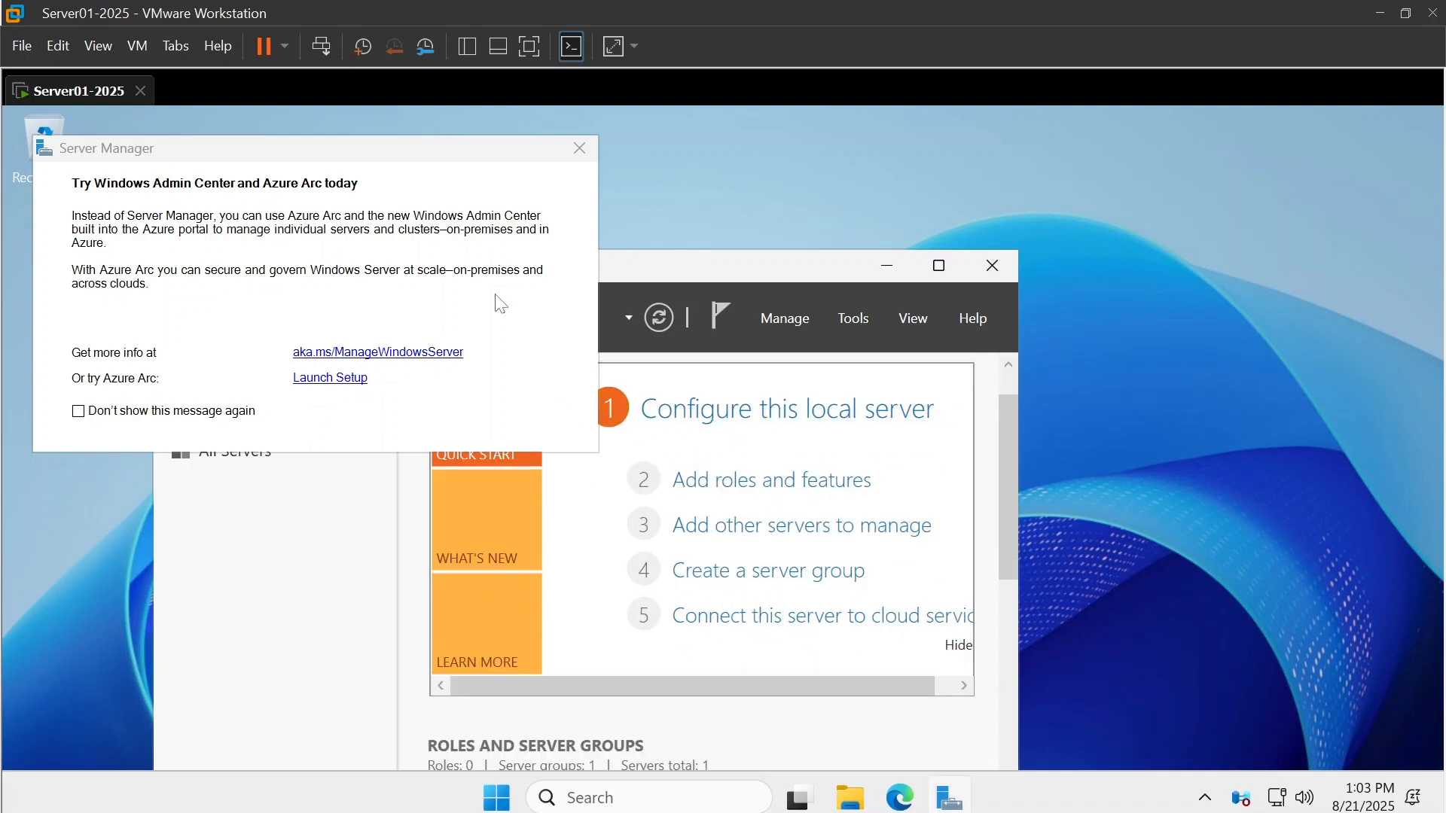